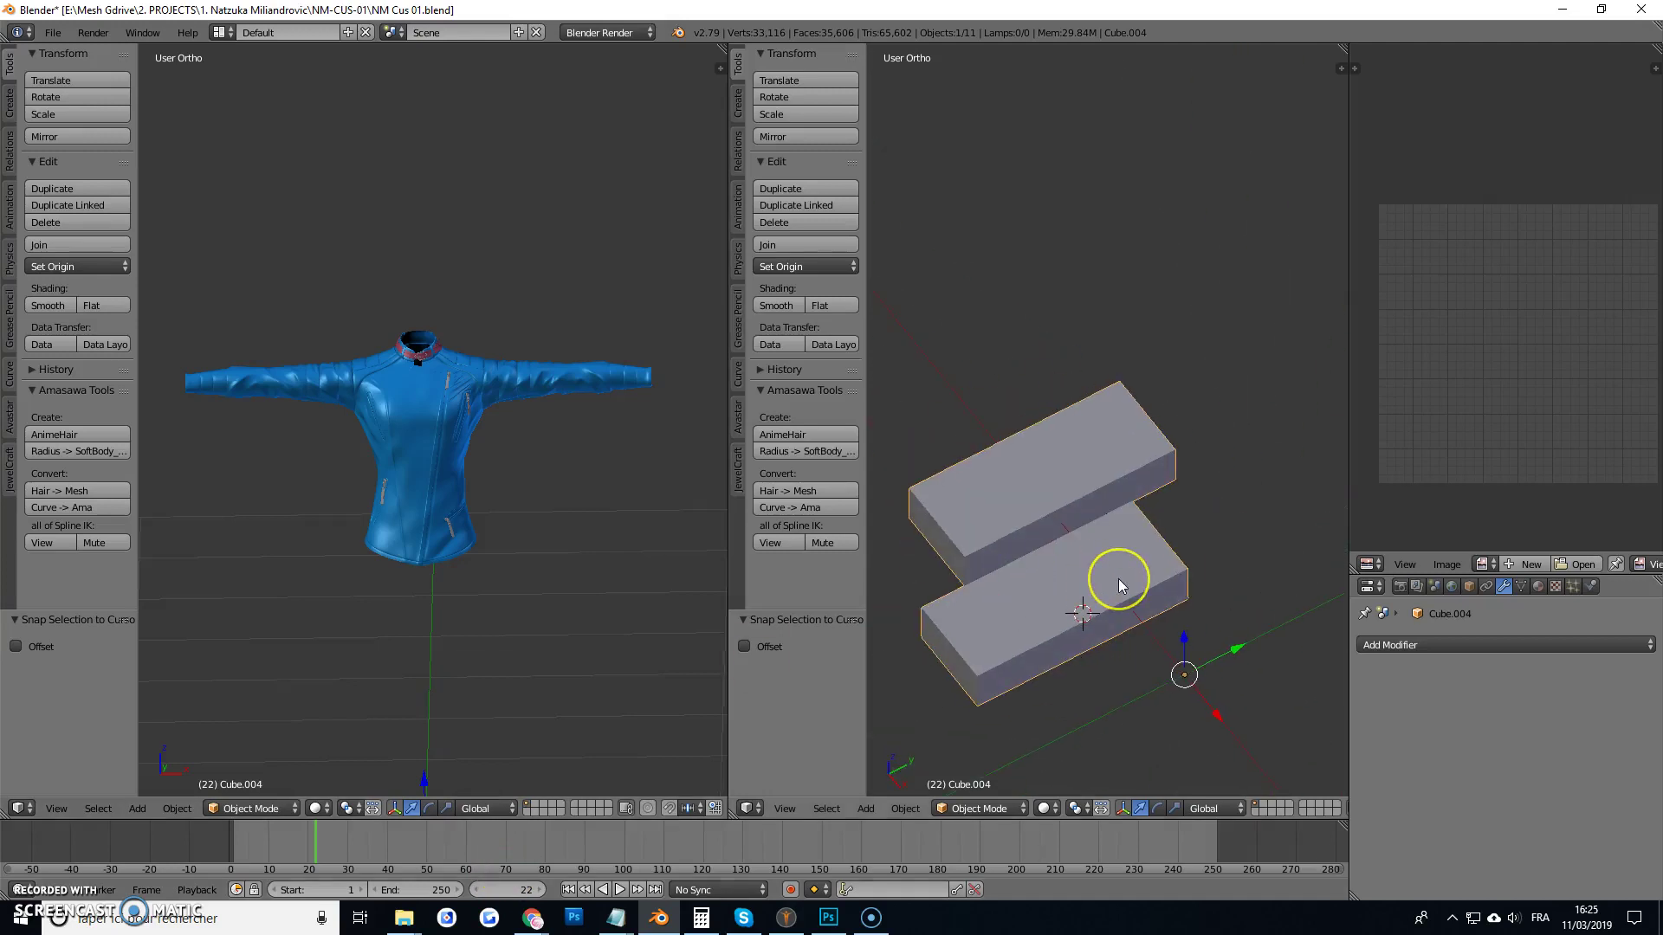
# Set Cube.004's origin to its surface centre of mass.
pyautogui.hotkey('ctrl', 'shift', 'alt', 'c')
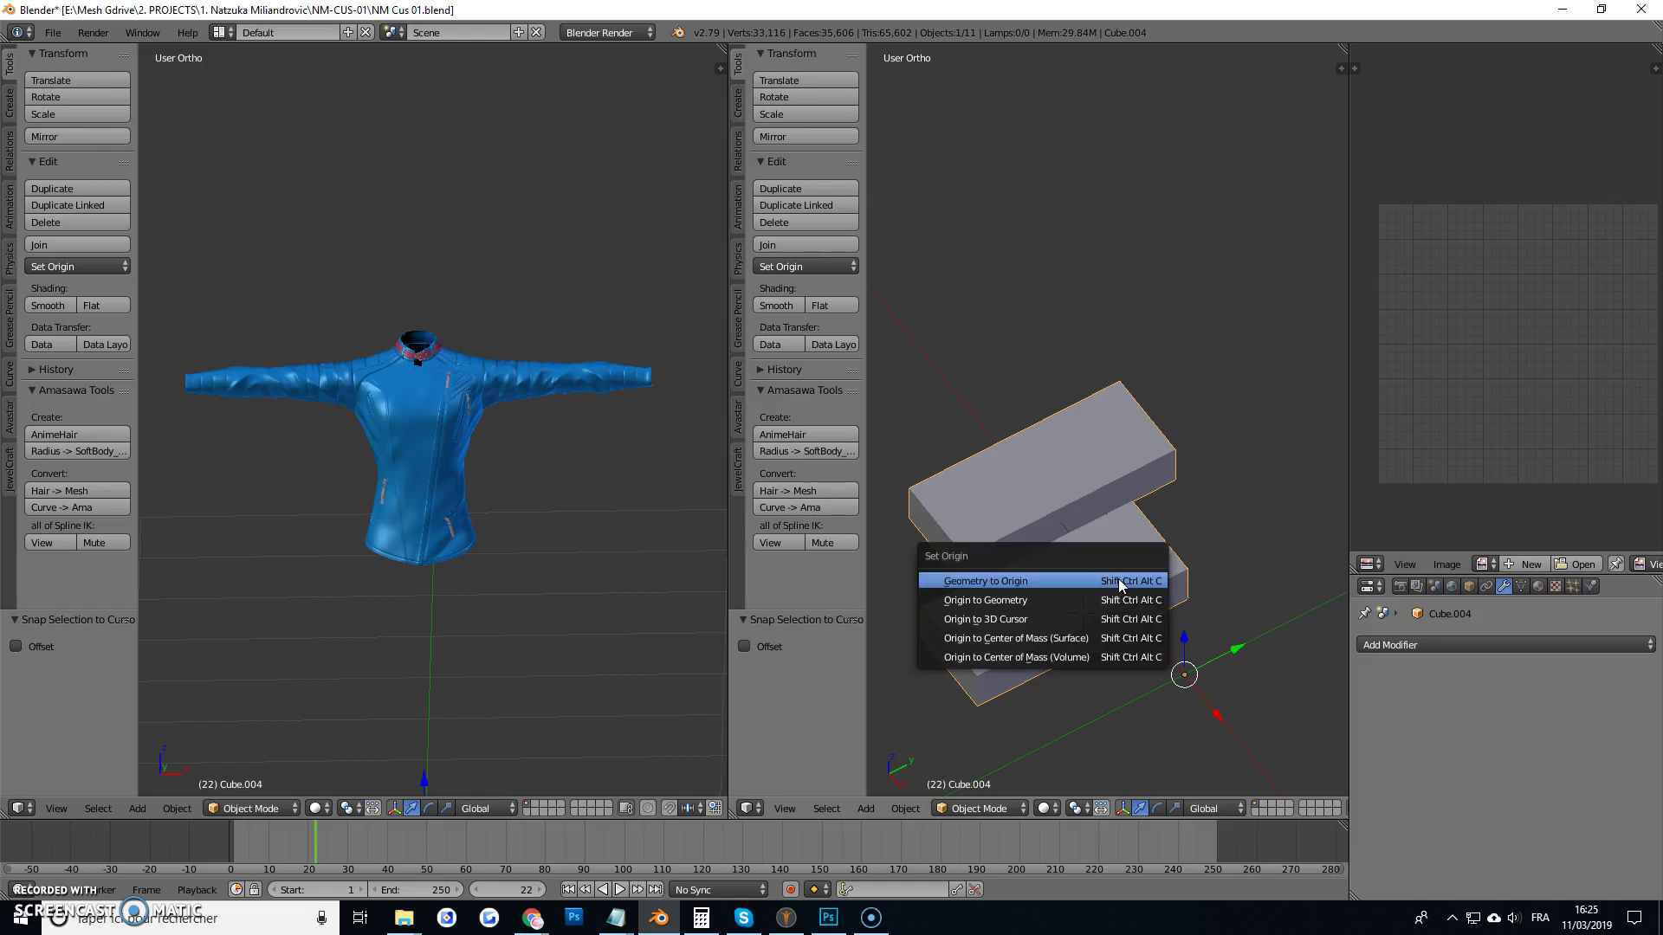
pyautogui.click(1114, 640)
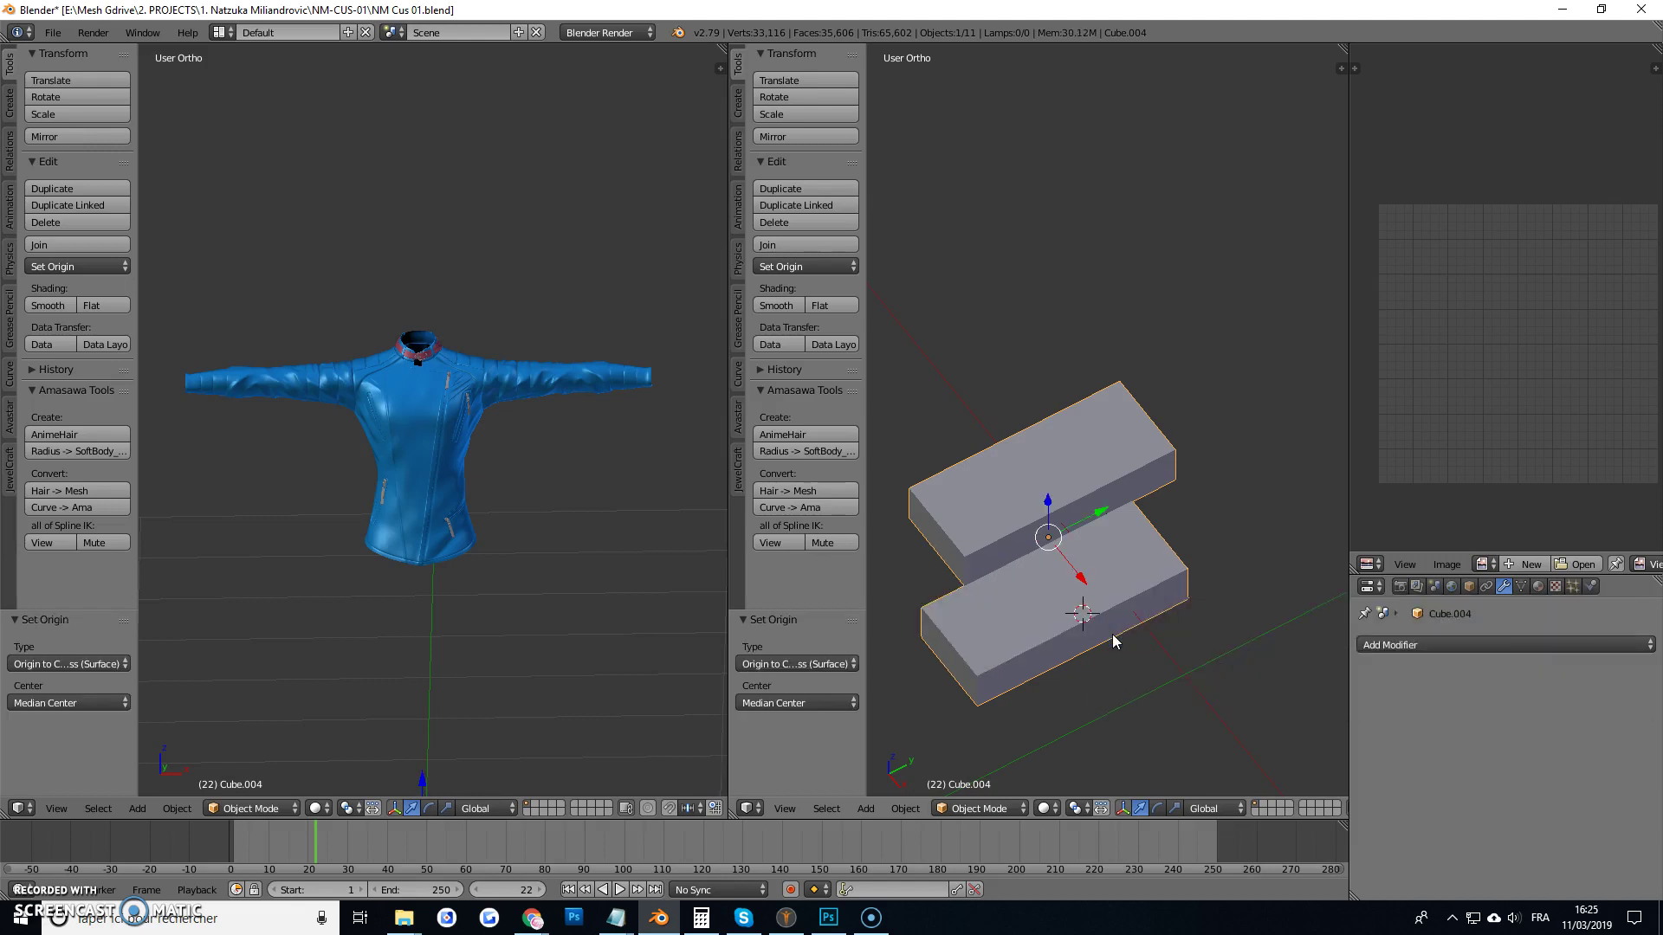
pyautogui.scroll(-2, 1112, 633)
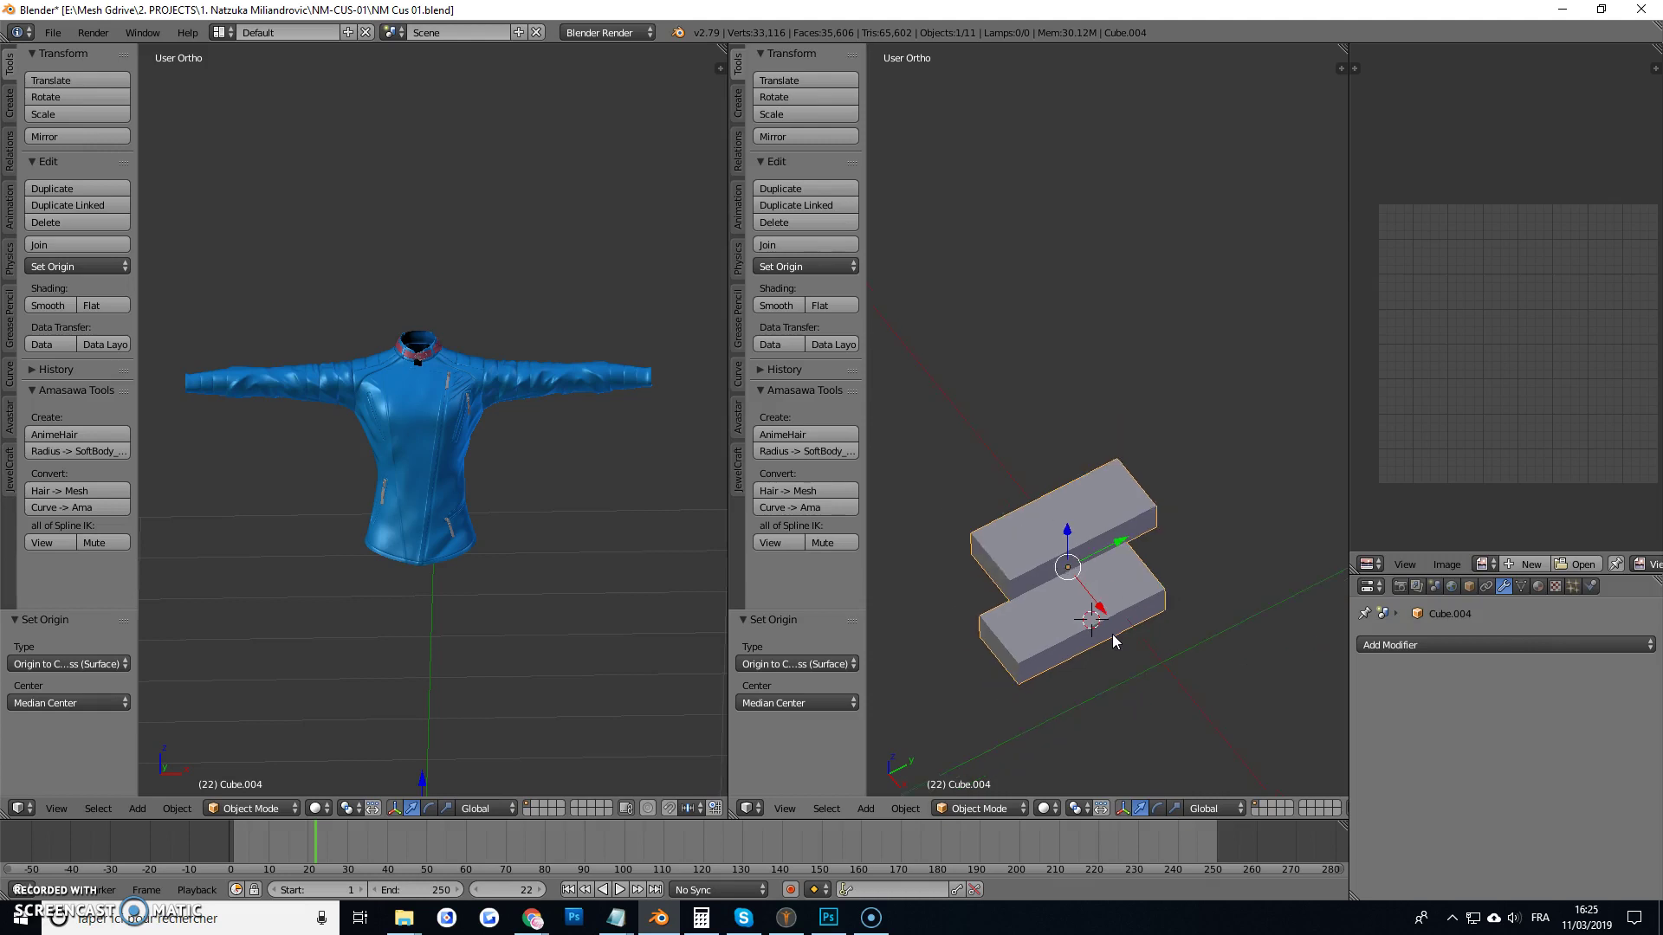
# Snap the 3D cursor to the world origin and move the tooth piece onto it.
pyautogui.hotkey('shift', 's')
pyautogui.click(1095, 715)
pyautogui.hotkey('shift', 's')
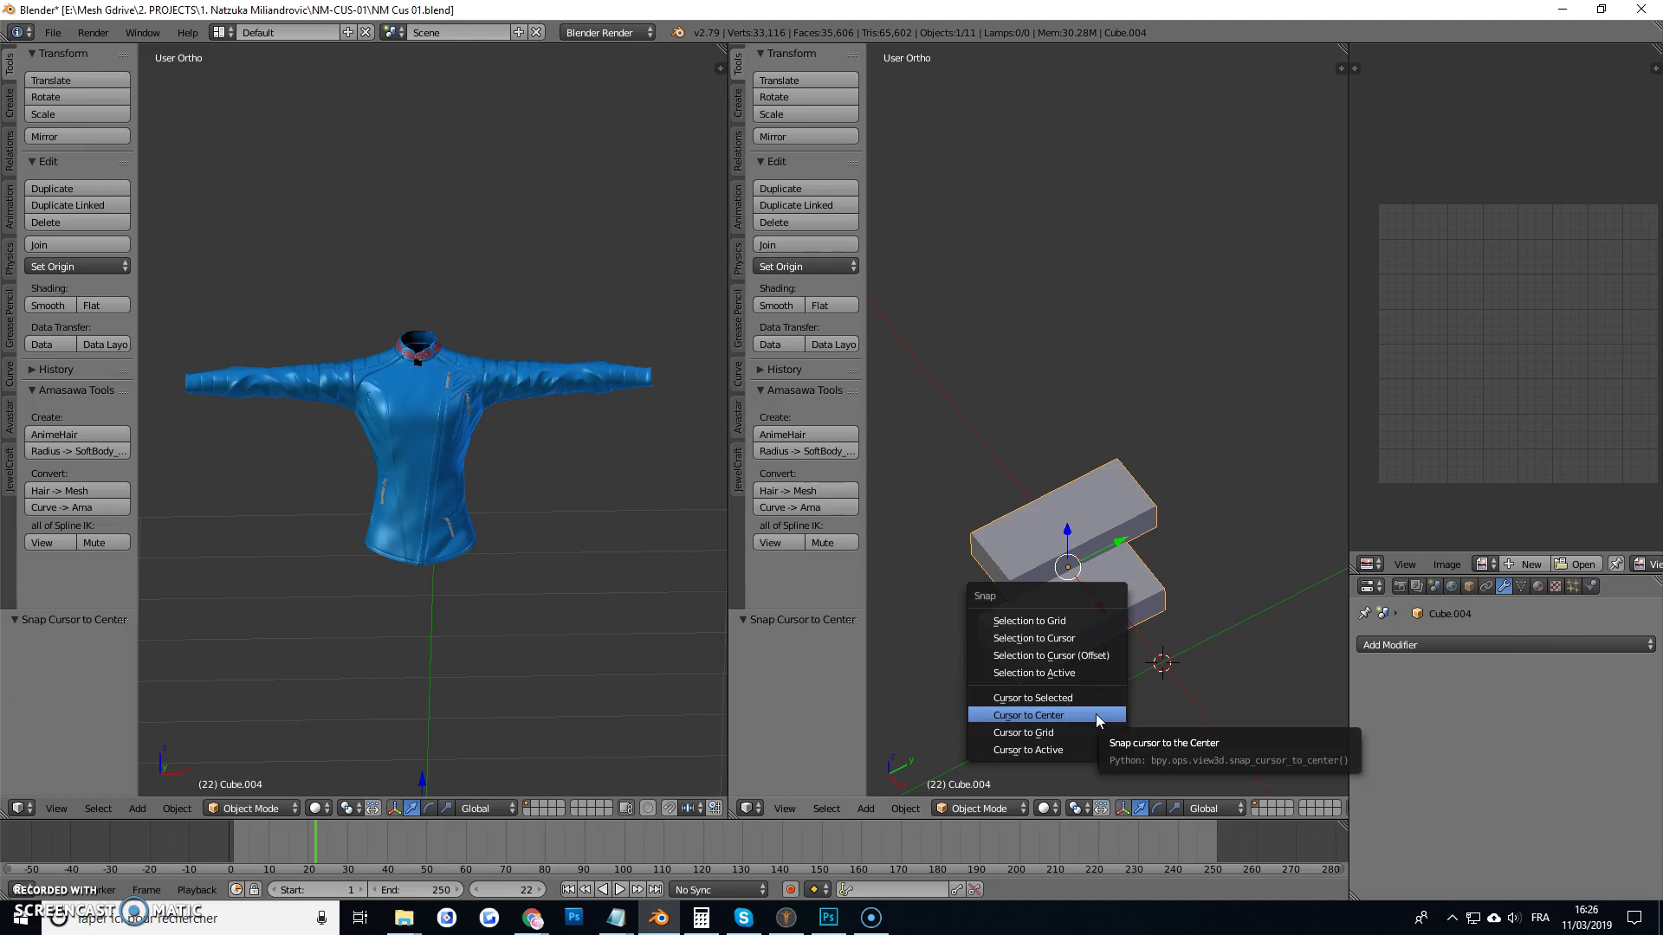
pyautogui.click(1088, 645)
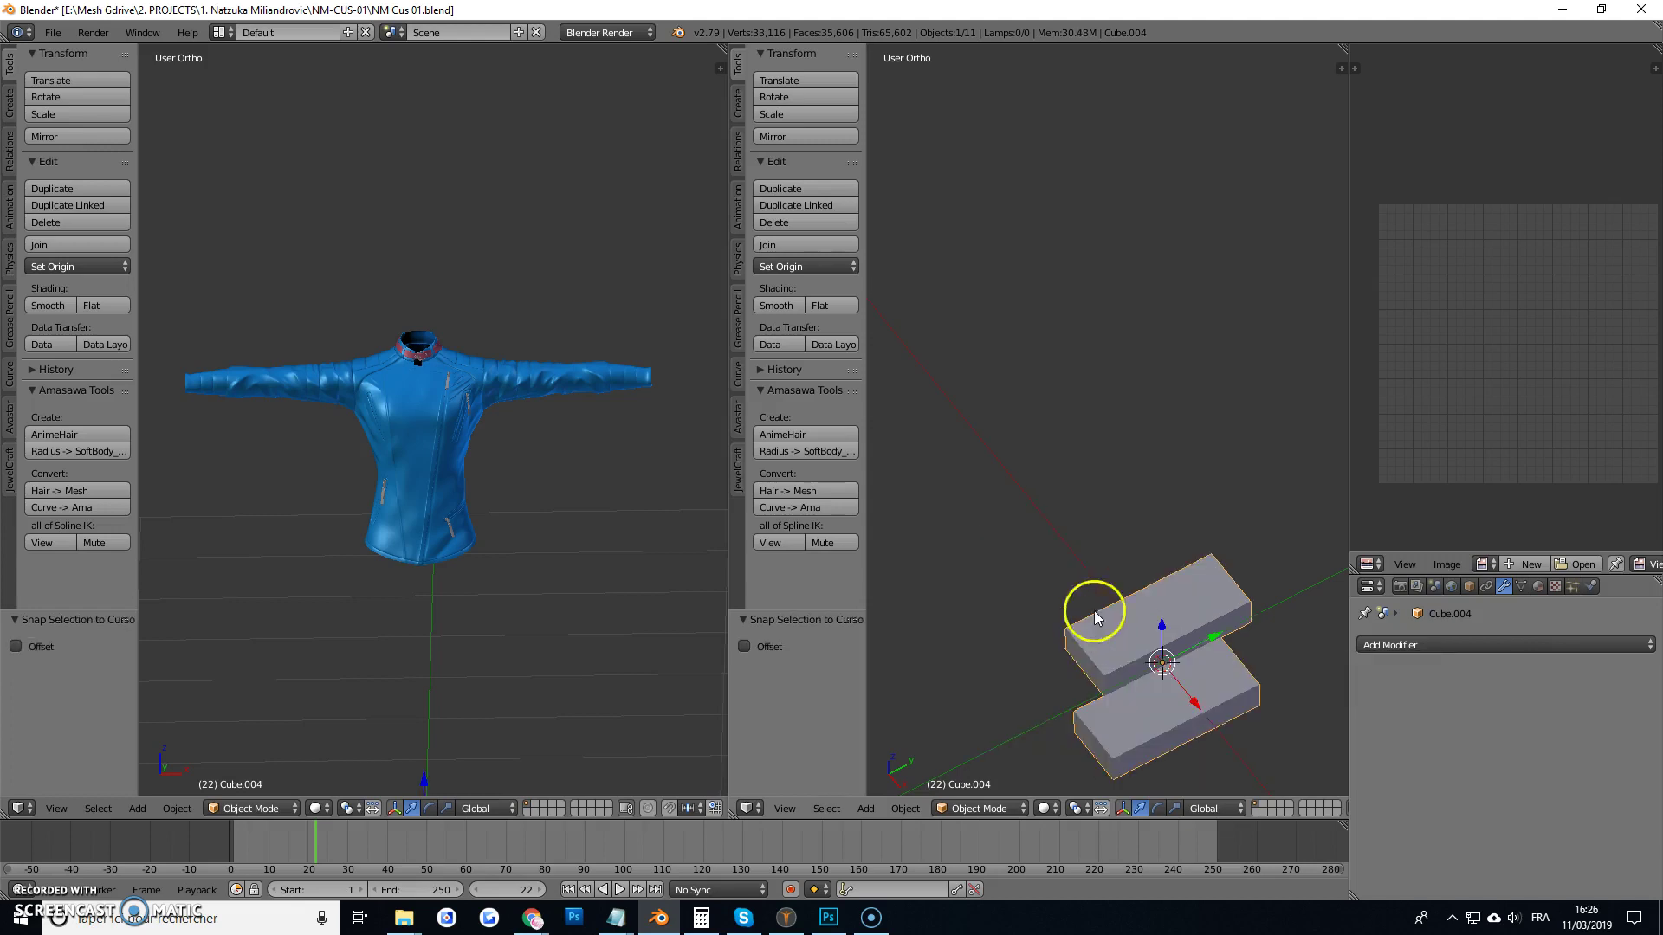
pyautogui.moveTo(1111, 509); pyautogui.dragTo(1156, 559, button='middle')
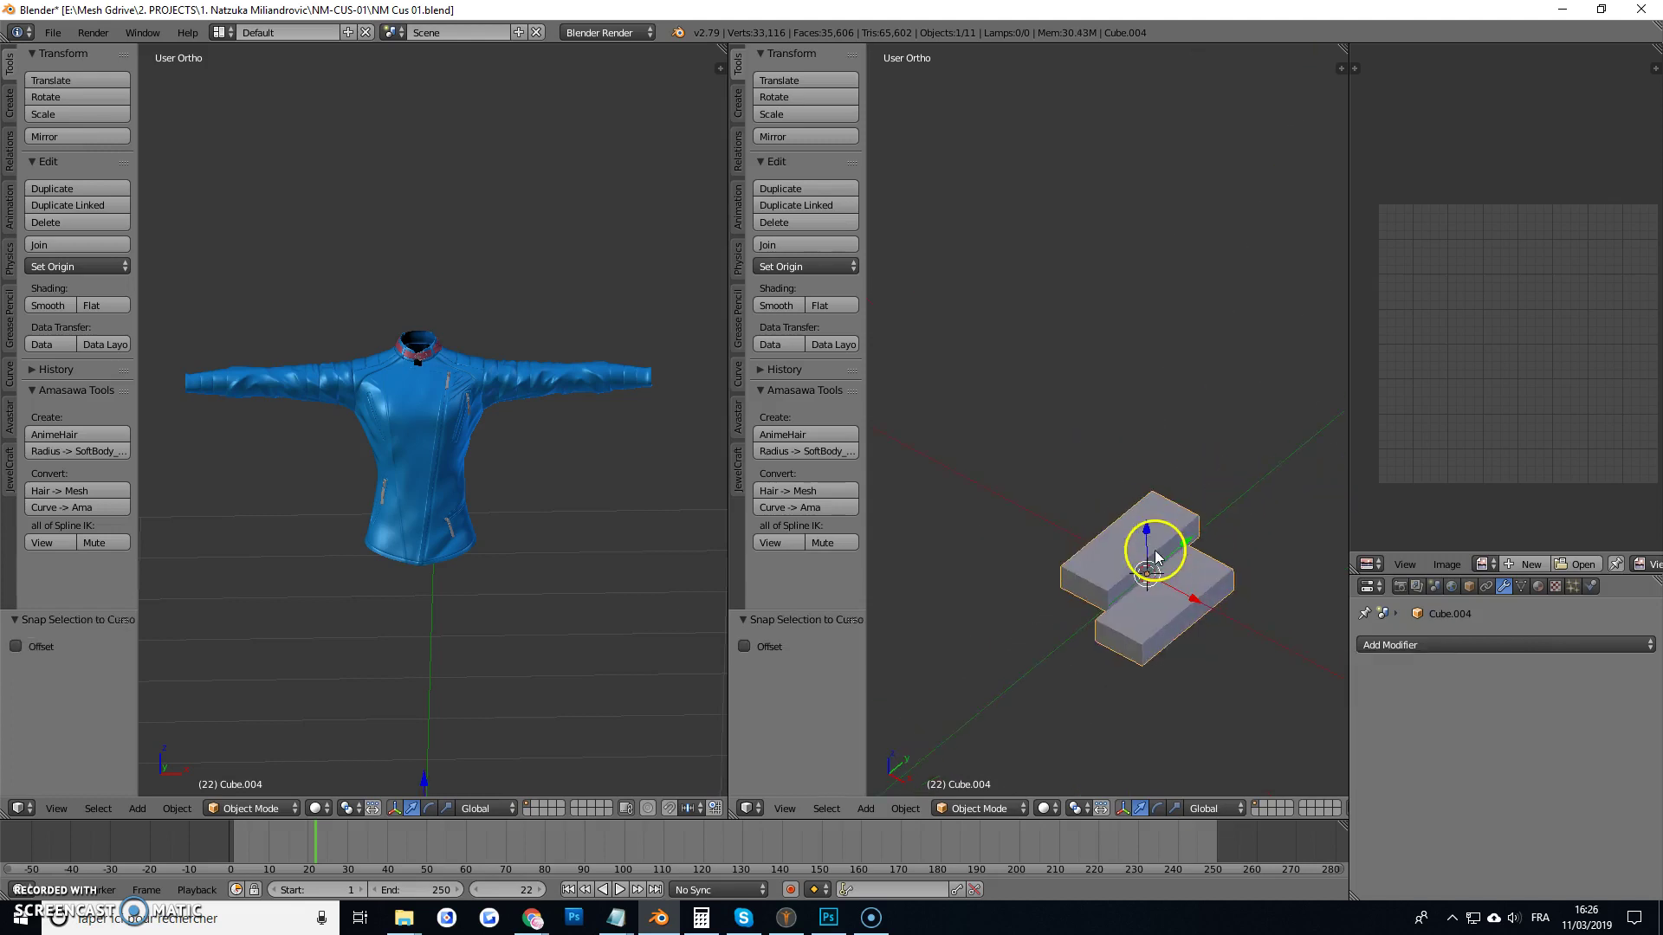
pyautogui.scroll(2, 1121, 549)
# Select the jacket and apply its Subdivision Surface modifier.
pyautogui.scroll(-2, 1031, 515)
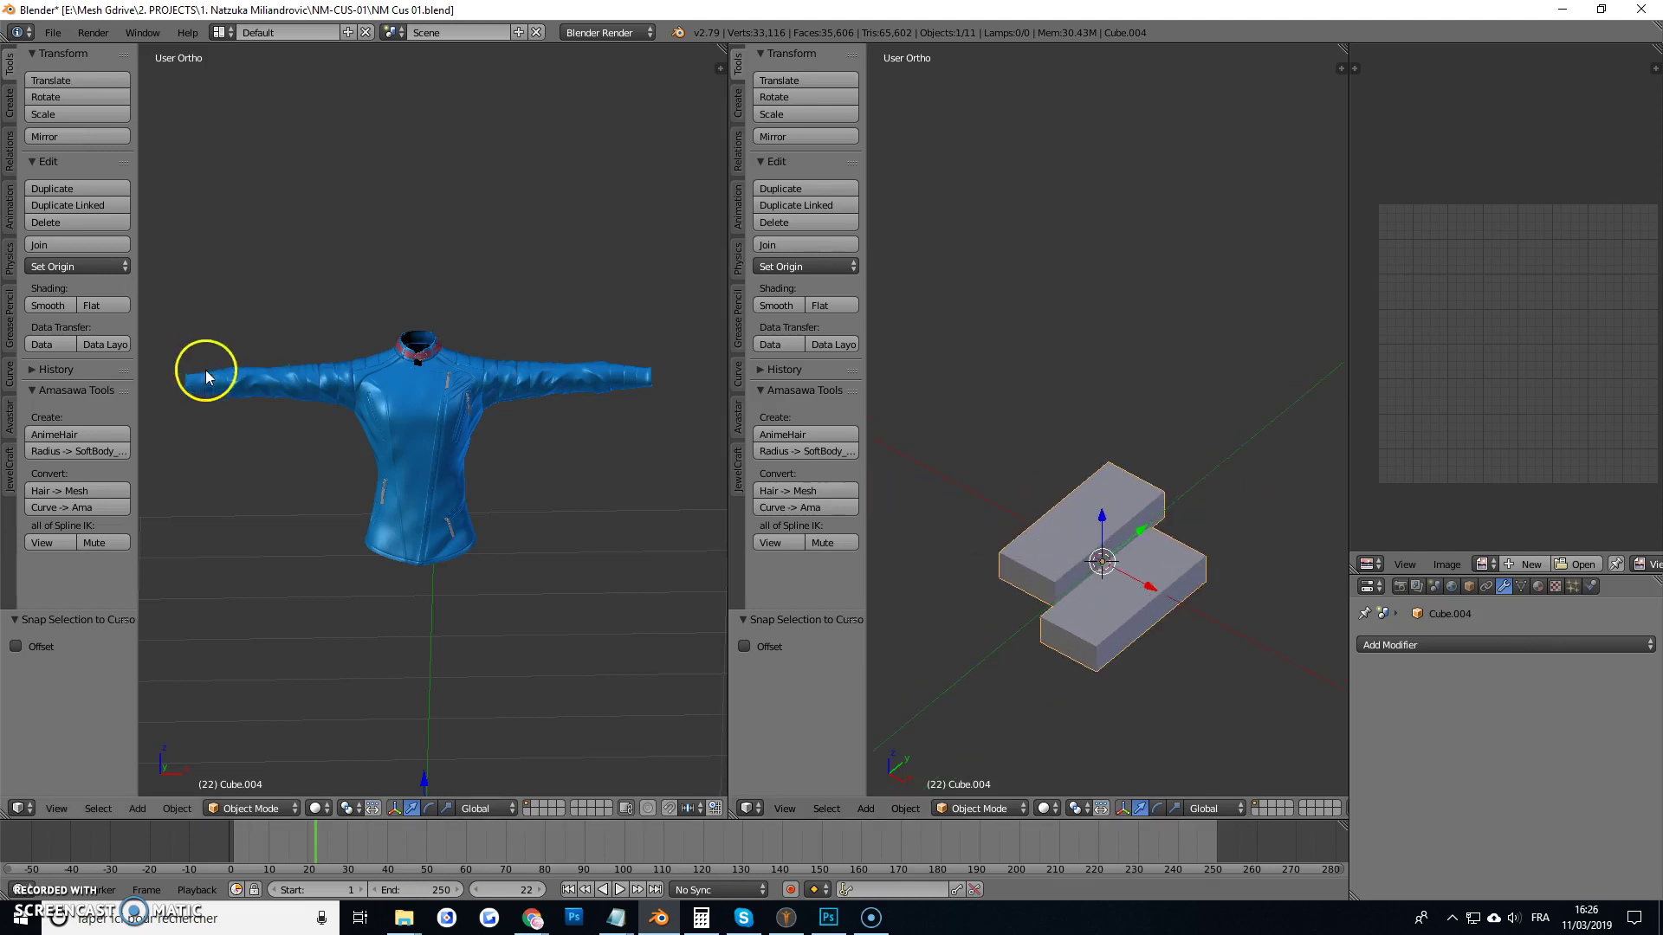
pyautogui.scroll(5, 623, 483)
pyautogui.rightClick(564, 345)
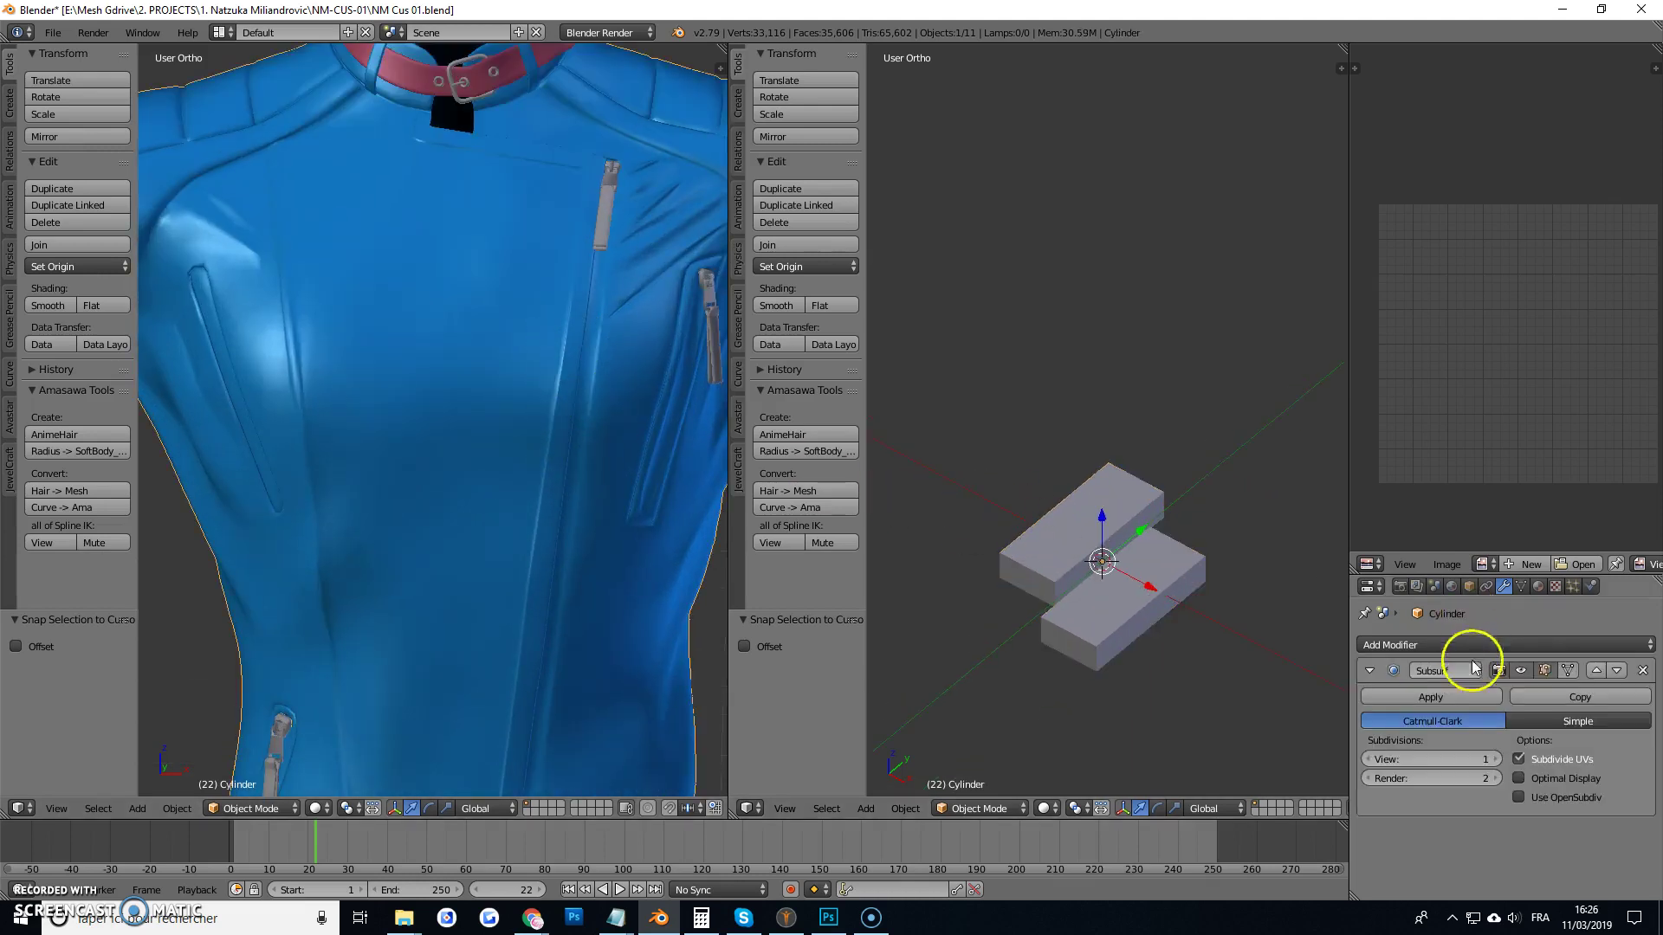
pyautogui.scroll(-3, 542, 398)
pyautogui.scroll(2, 472, 335)
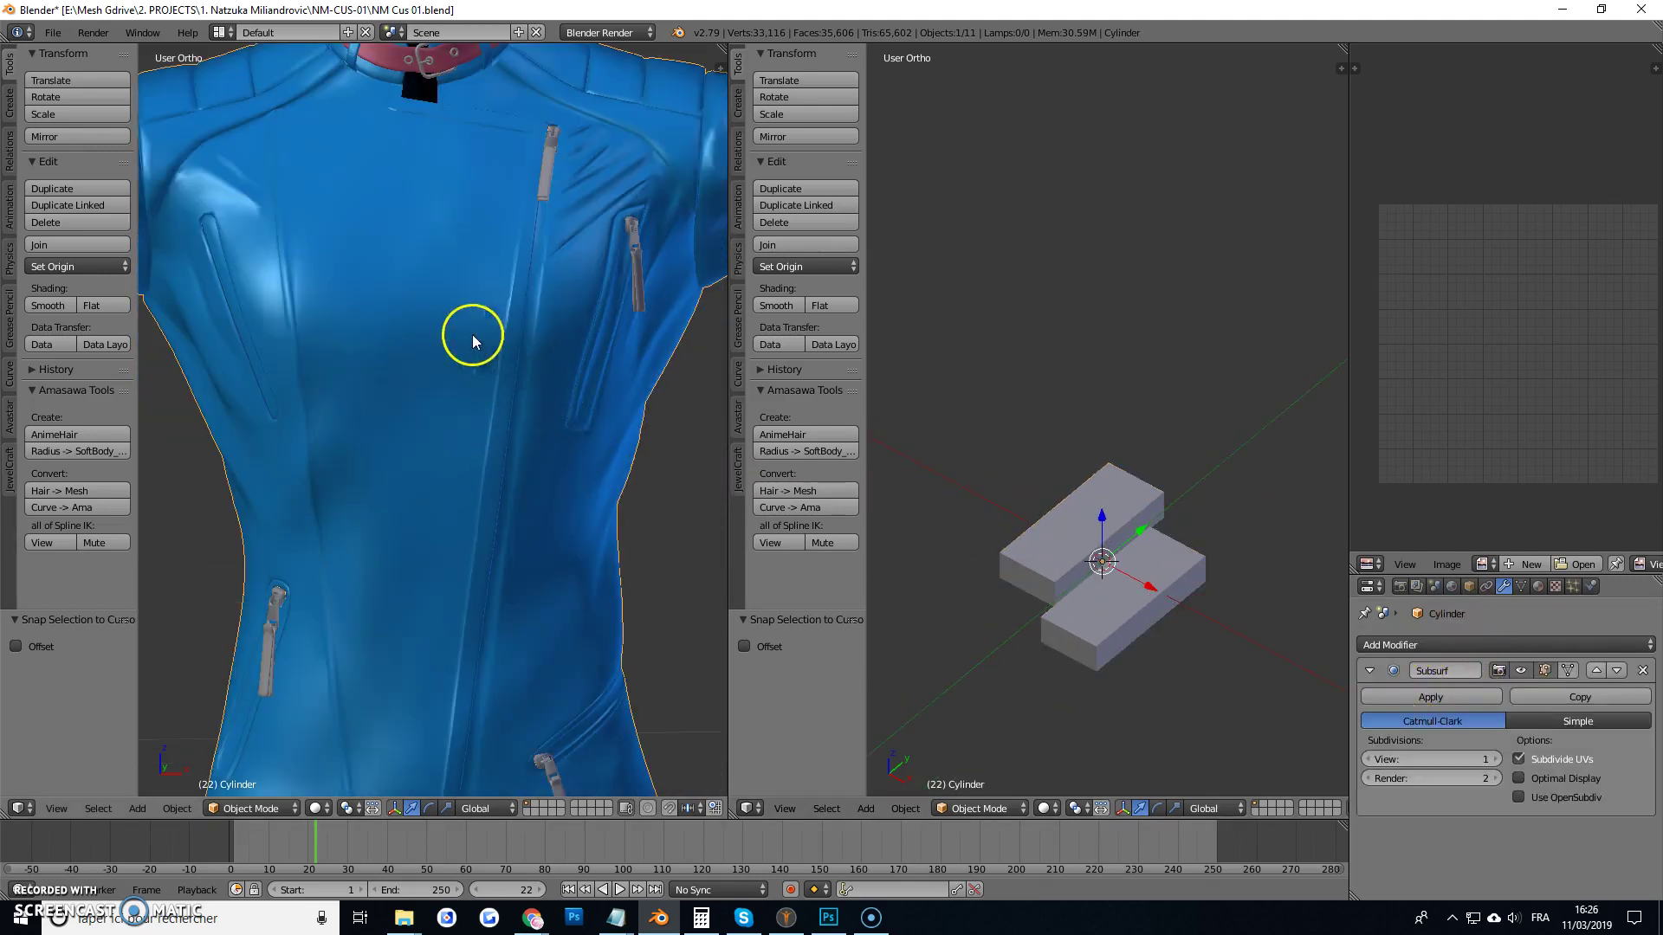
pyautogui.click(1429, 695)
pyautogui.scroll(2, 576, 278)
# In Edit Mode with edge select, select the edge loop running down the zip line.
pyautogui.press('Tab')
pyautogui.scroll(4, 516, 252)
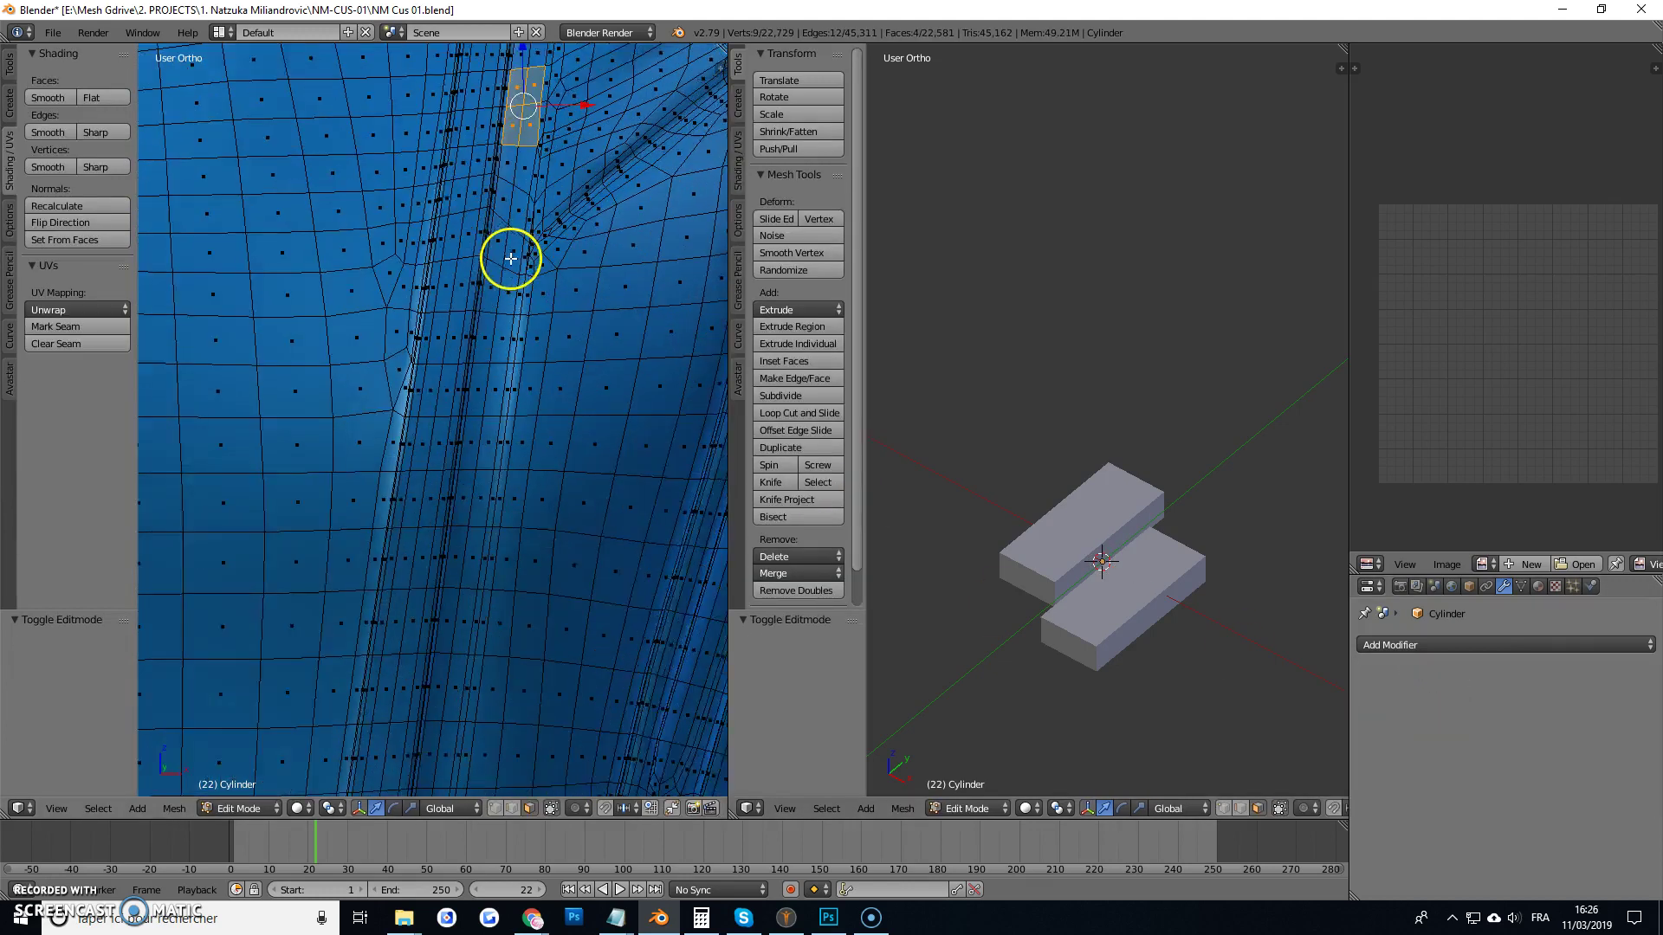
pyautogui.click(512, 808)
pyautogui.keyDown('alt'); pyautogui.rightClick(457, 549); pyautogui.keyUp('alt')
pyautogui.scroll(-2, 456, 538)
pyautogui.scroll(-2, 471, 409)
pyautogui.scroll(-5, 468, 381)
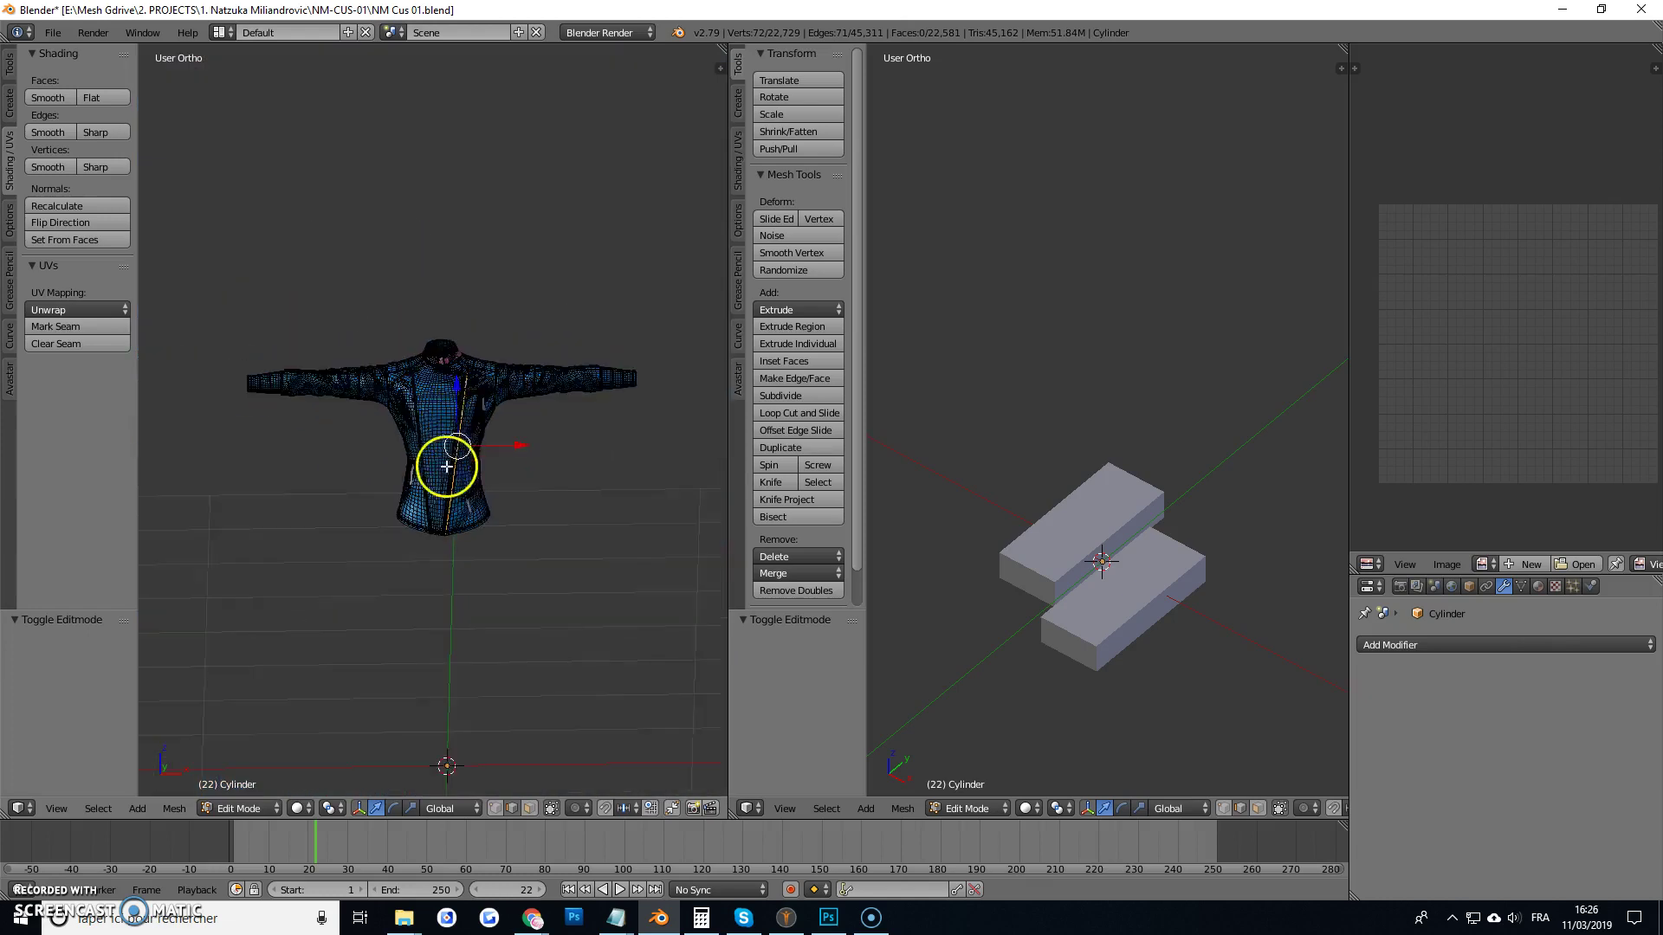
pyautogui.scroll(12, 494, 564)
pyautogui.scroll(-6, 371, 605)
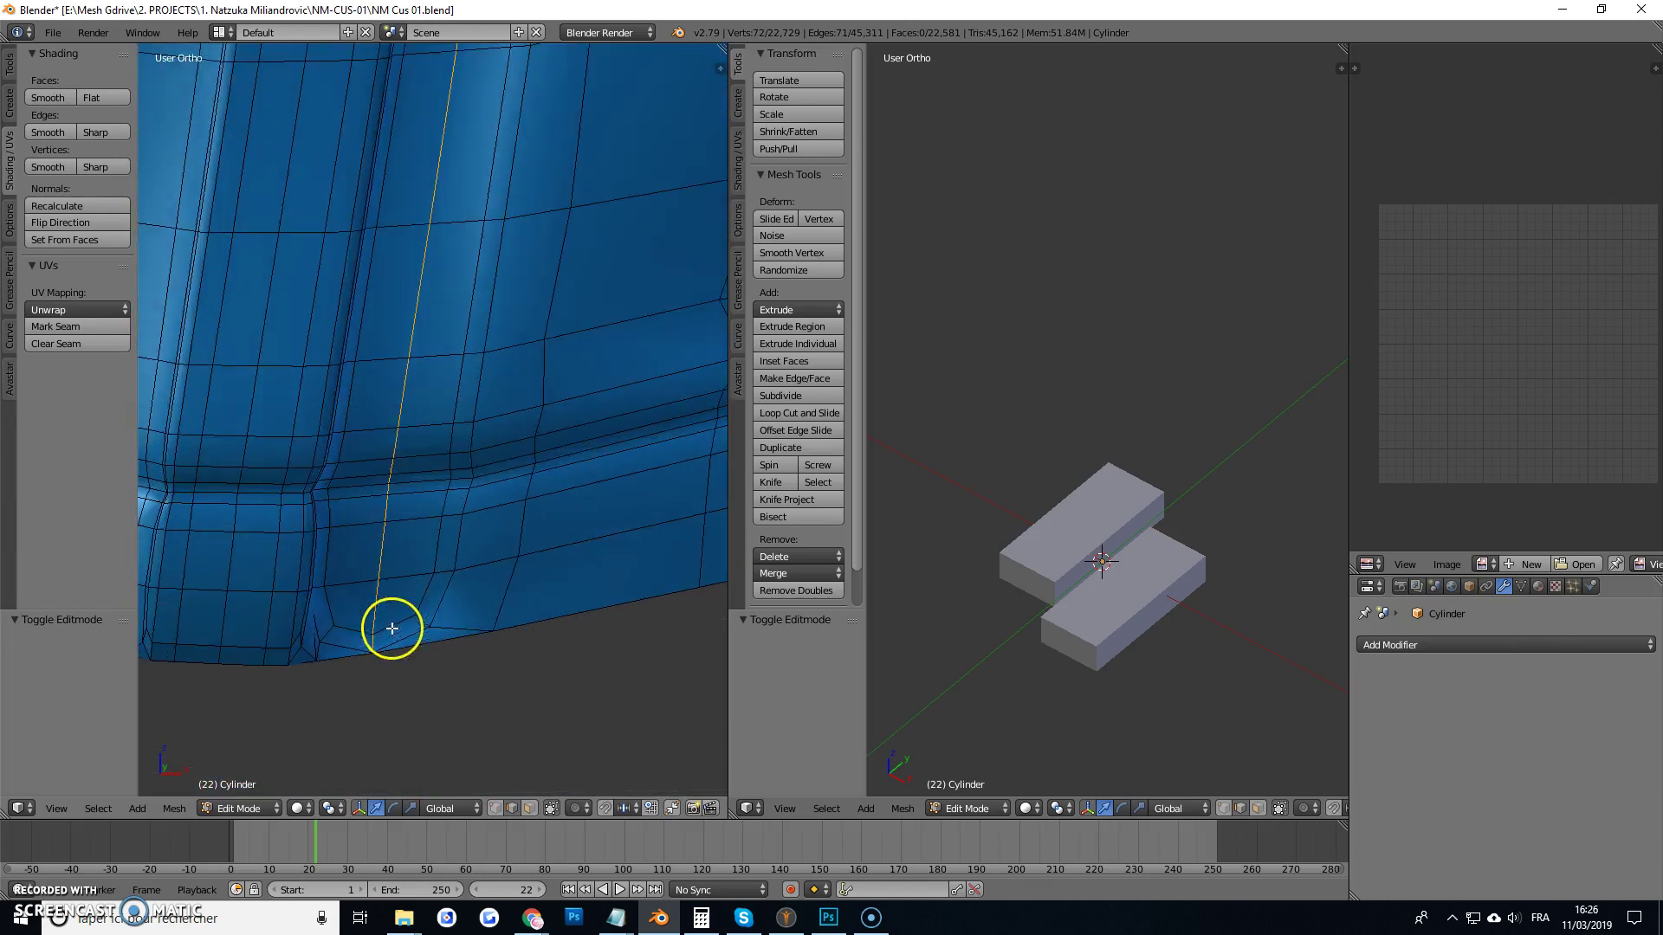
pyautogui.scroll(8, 454, 125)
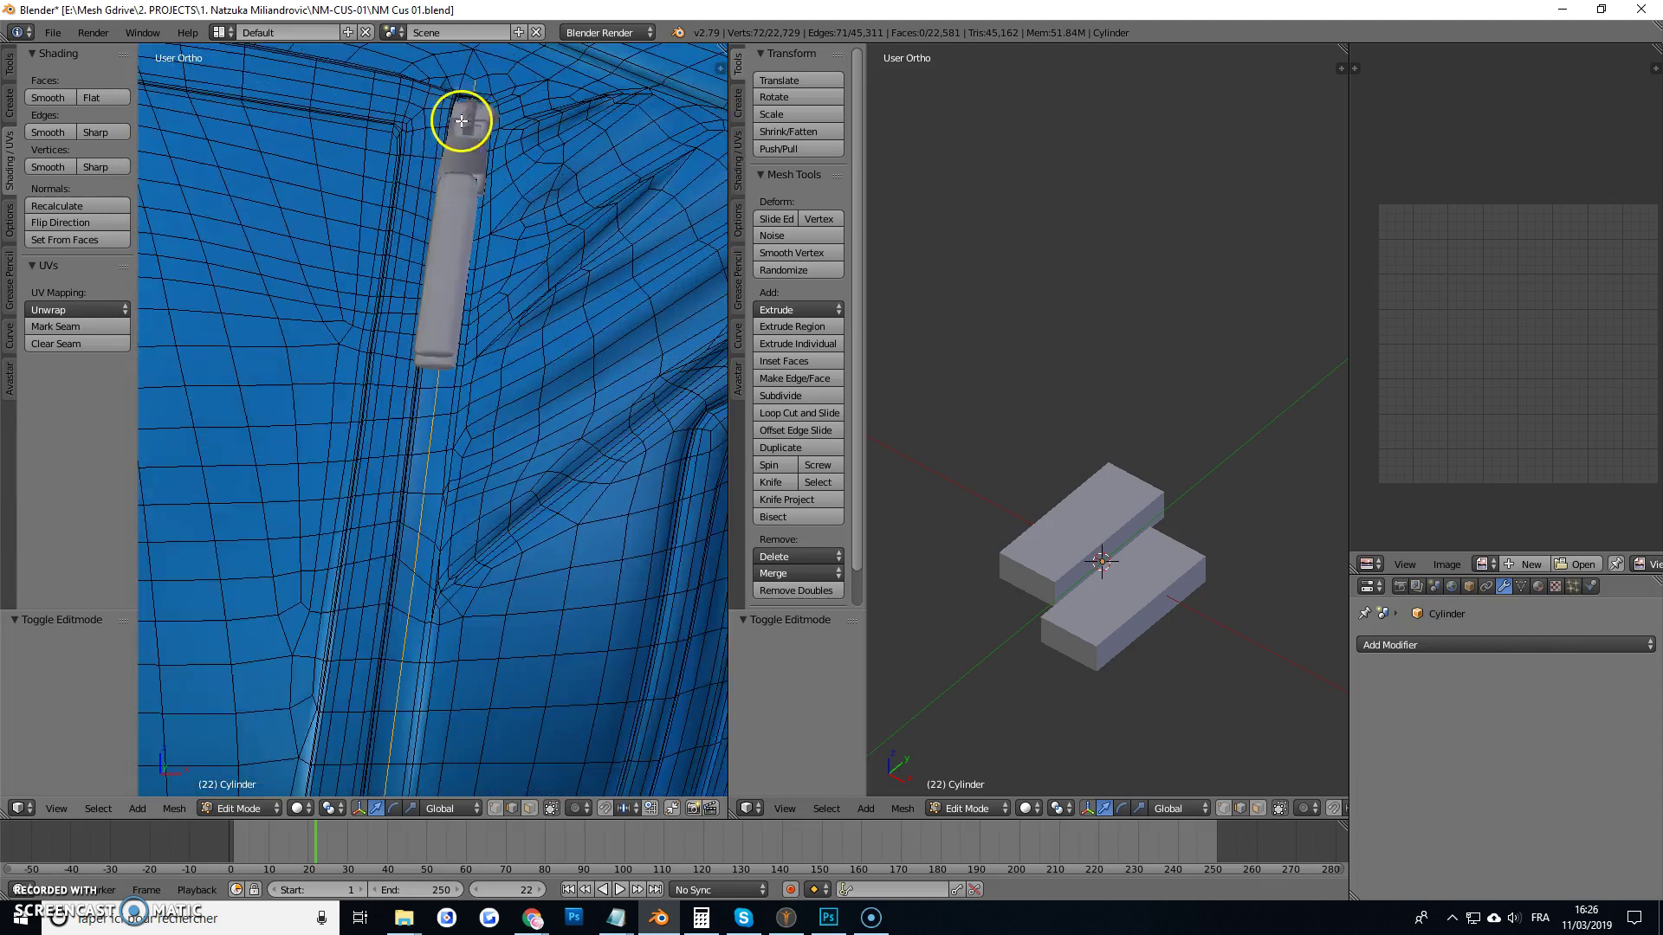
pyautogui.scroll(-5, 459, 130)
pyautogui.scroll(6, 454, 147)
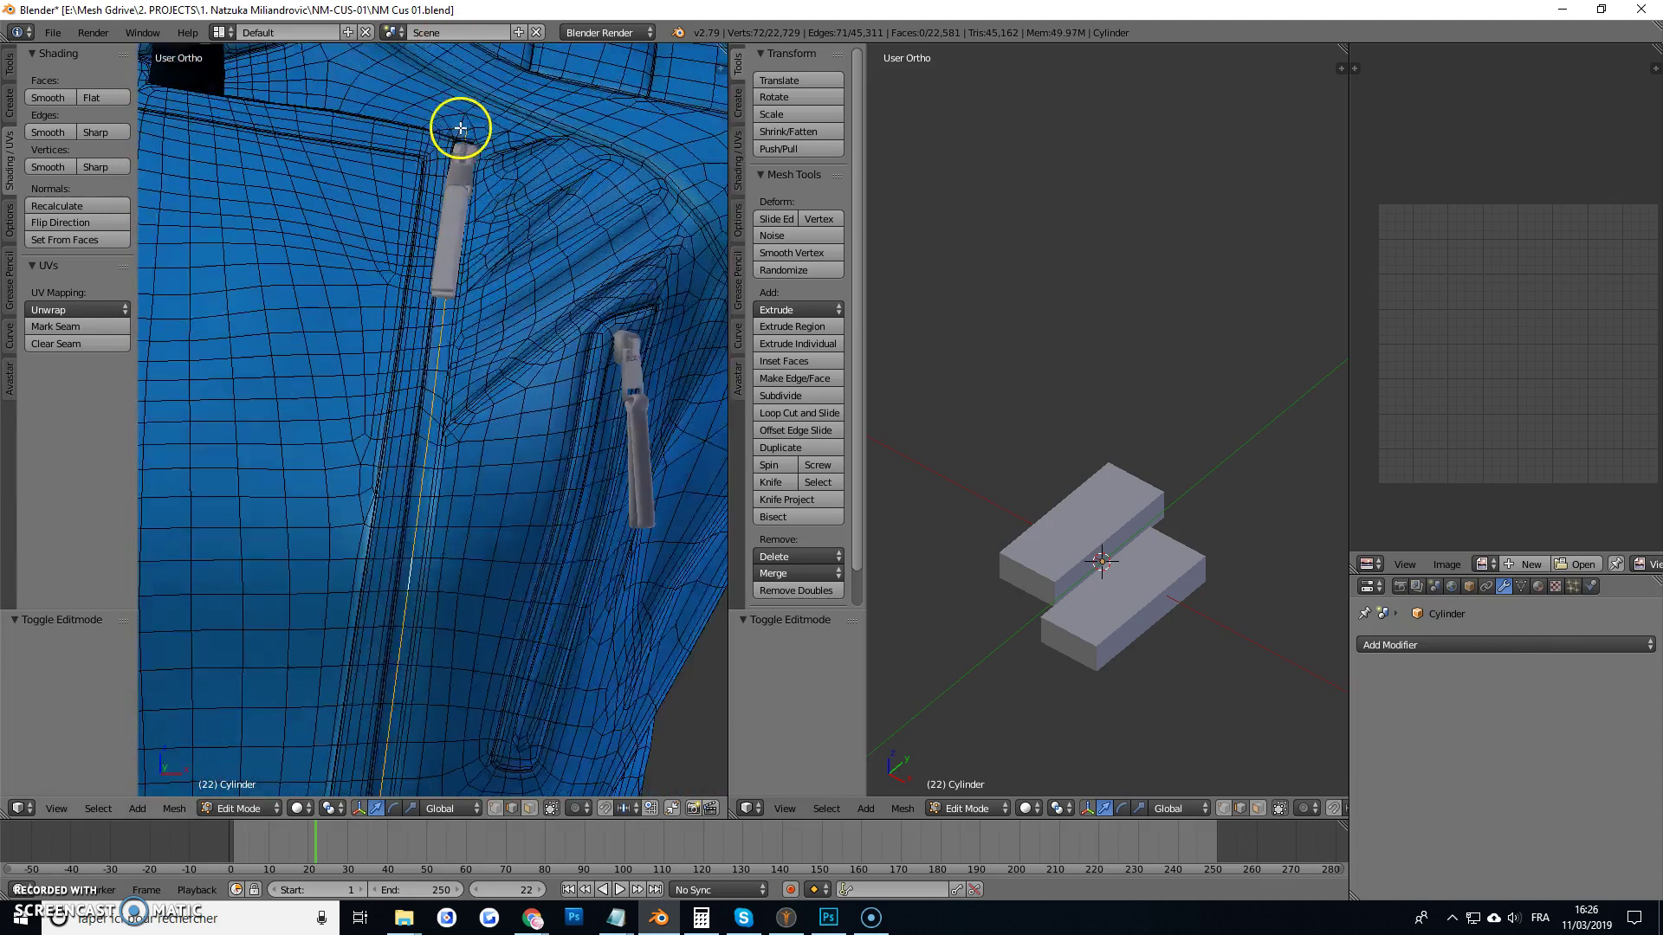
# Duplicate the zip-line edge loop, separate it into Cylinder.003, and select that object.
pyautogui.hotkey('shift', 'd')
pyautogui.rightClick(496, 165)
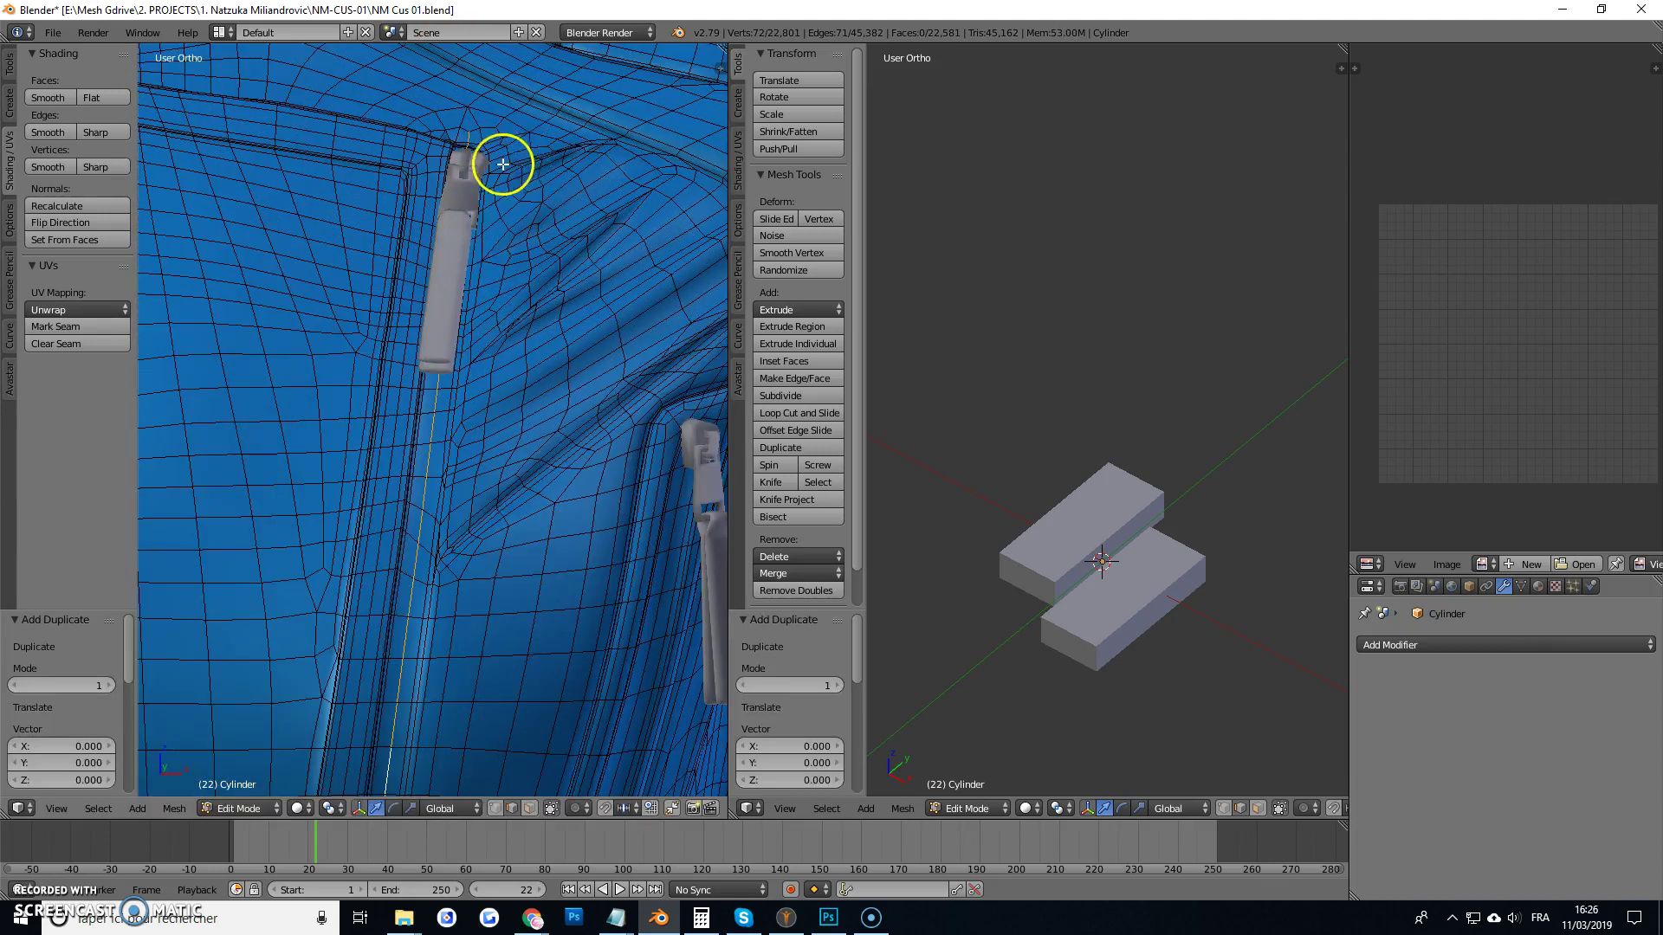
pyautogui.press('x')
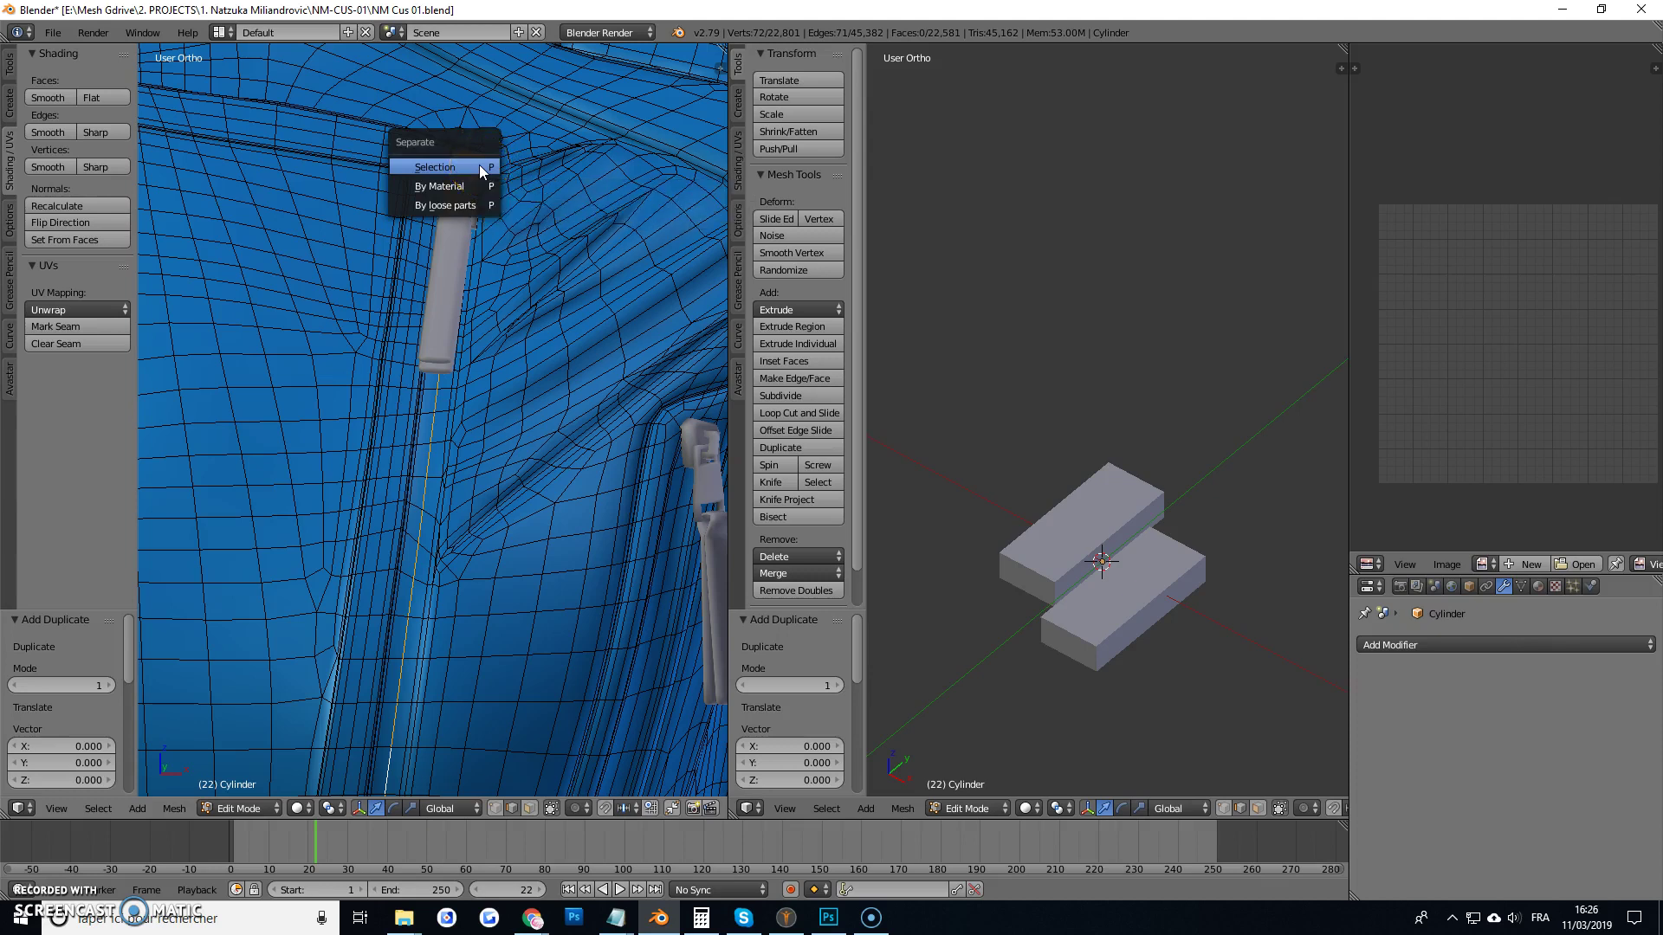
pyautogui.click(480, 165)
pyautogui.press('Tab')
pyautogui.rightClick(424, 379)
pyautogui.rightClick(433, 426)
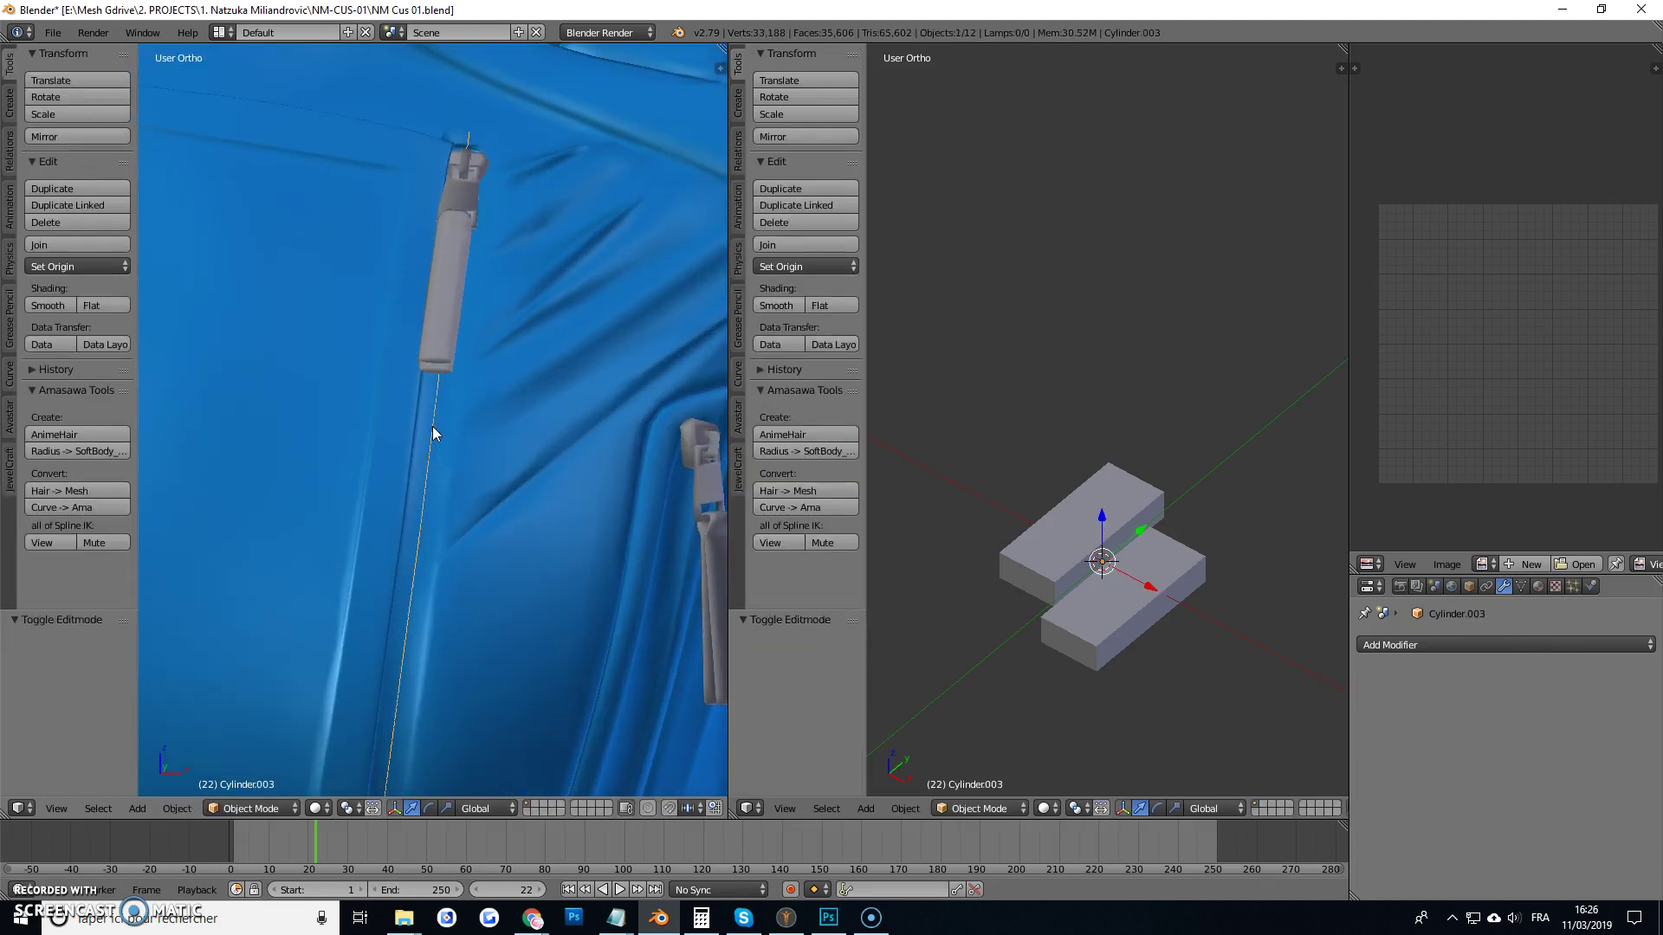
# Convert Cylinder.003 into a curve with Alt+C, Curve from Mesh/Text.
pyautogui.hotkey('ctrl', 'c')
pyautogui.hotkey('alt', 'c')
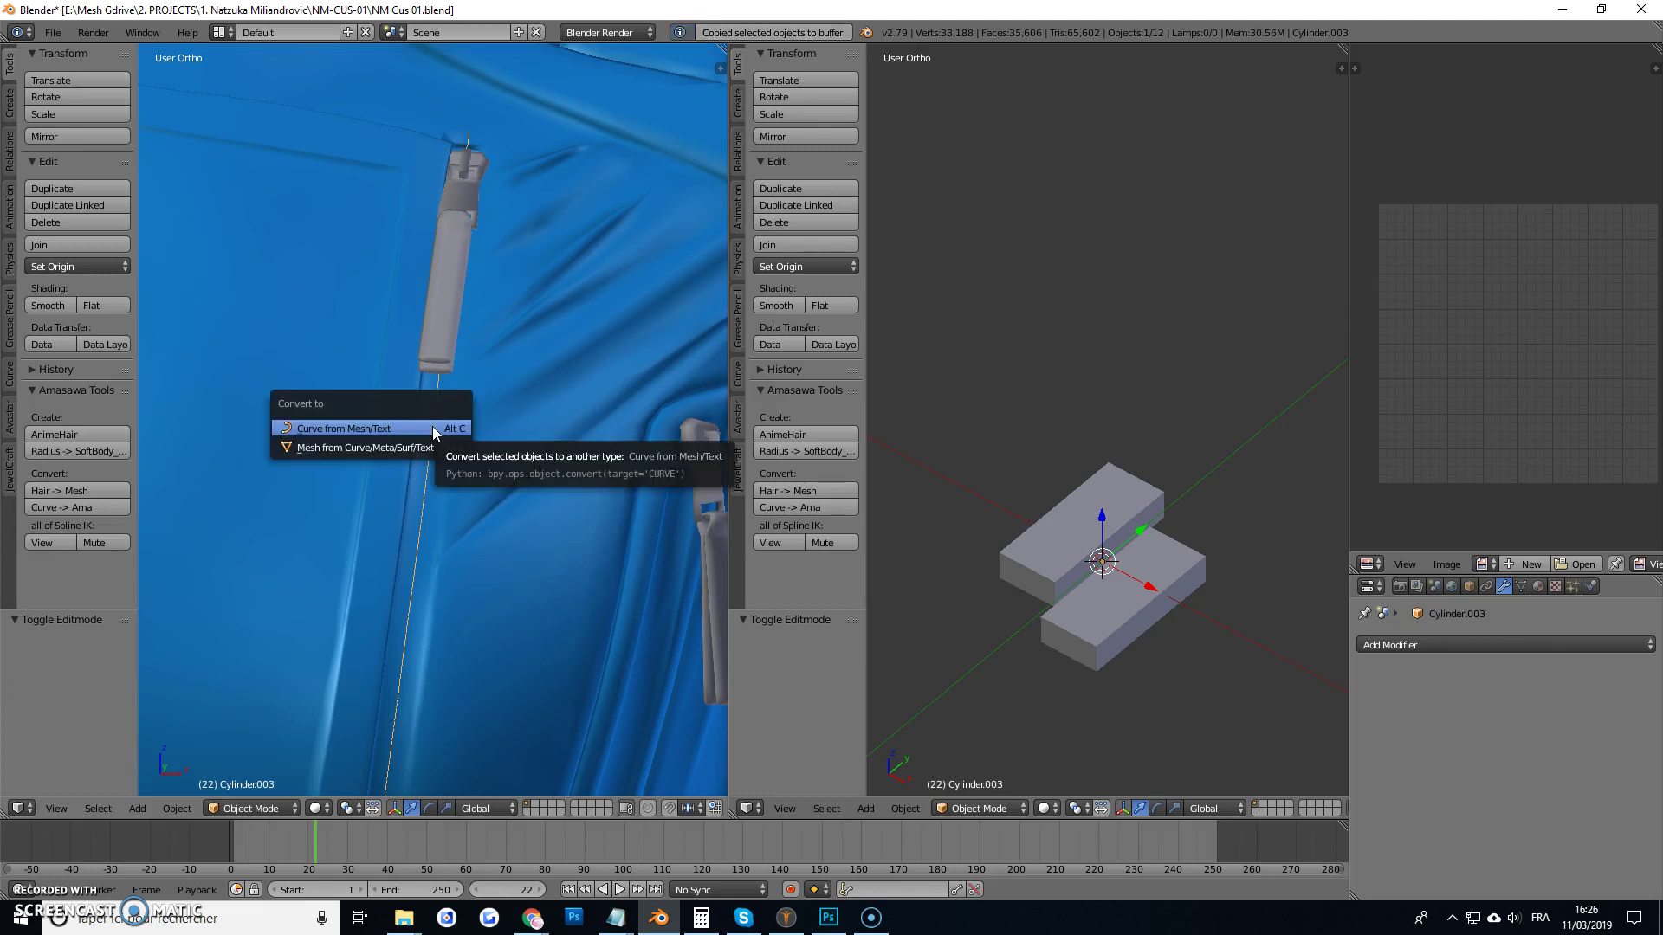
pyautogui.click(376, 429)
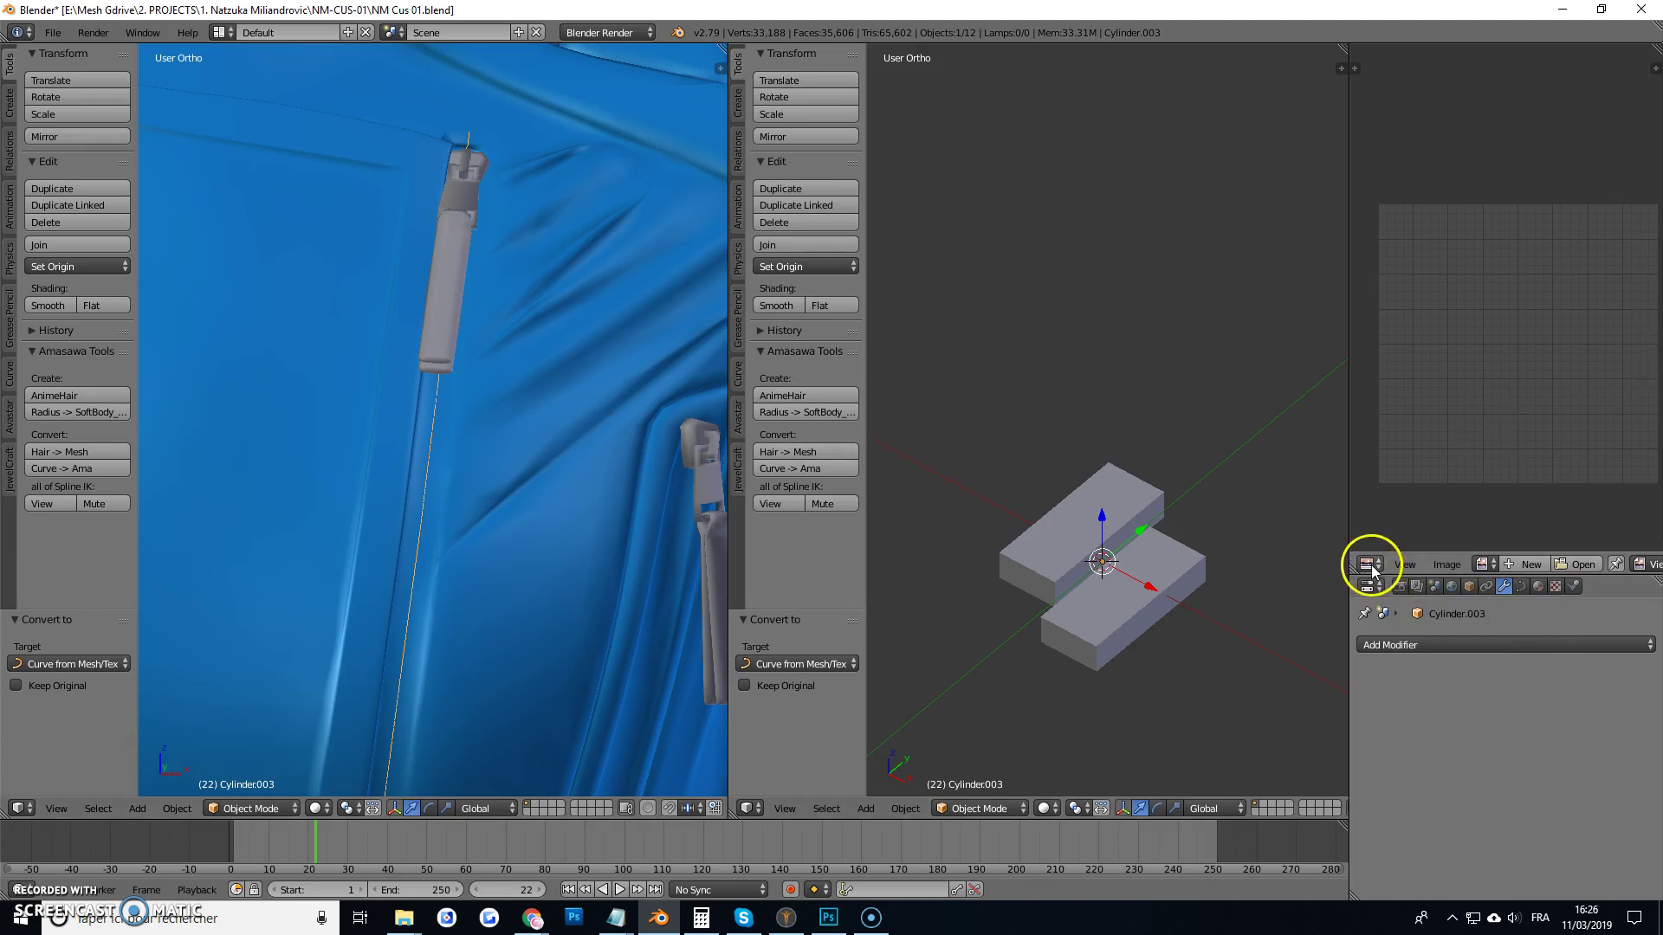
pyautogui.scroll(-2, 1007, 462)
pyautogui.scroll(4, 958, 468)
# Select the Cube.004 tooth piece and briefly inspect its mesh in Edit Mode.
pyautogui.rightClick(1074, 504)
pyautogui.press('Tab')
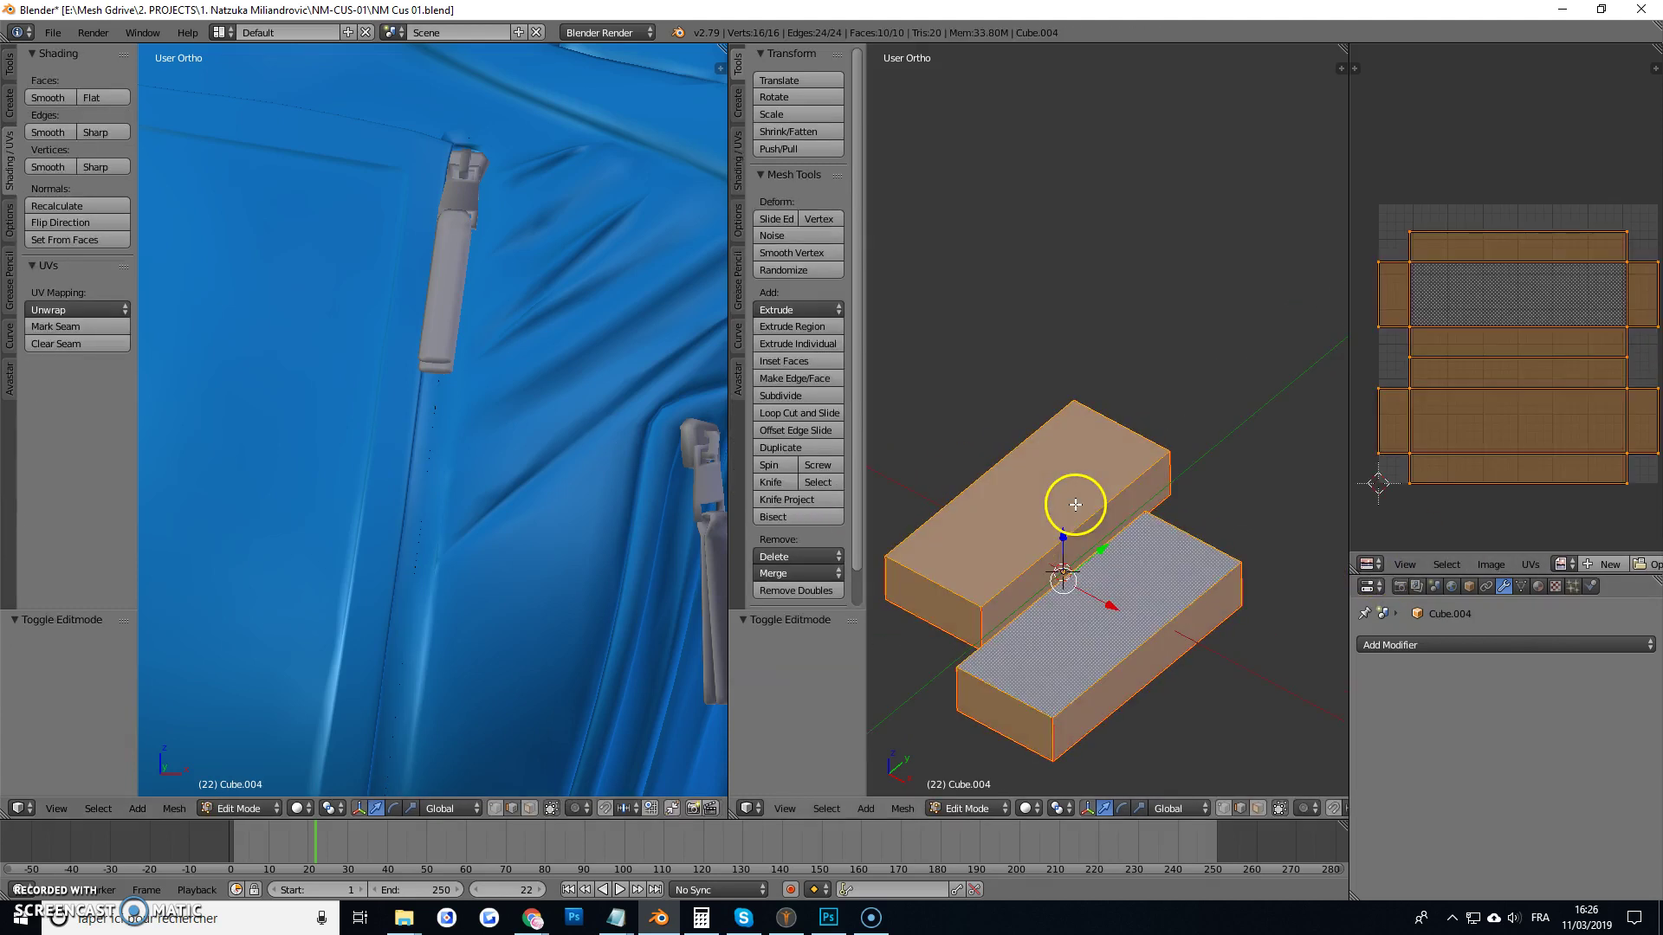
pyautogui.moveTo(1057, 494); pyautogui.dragTo(1051, 586, button='middle')
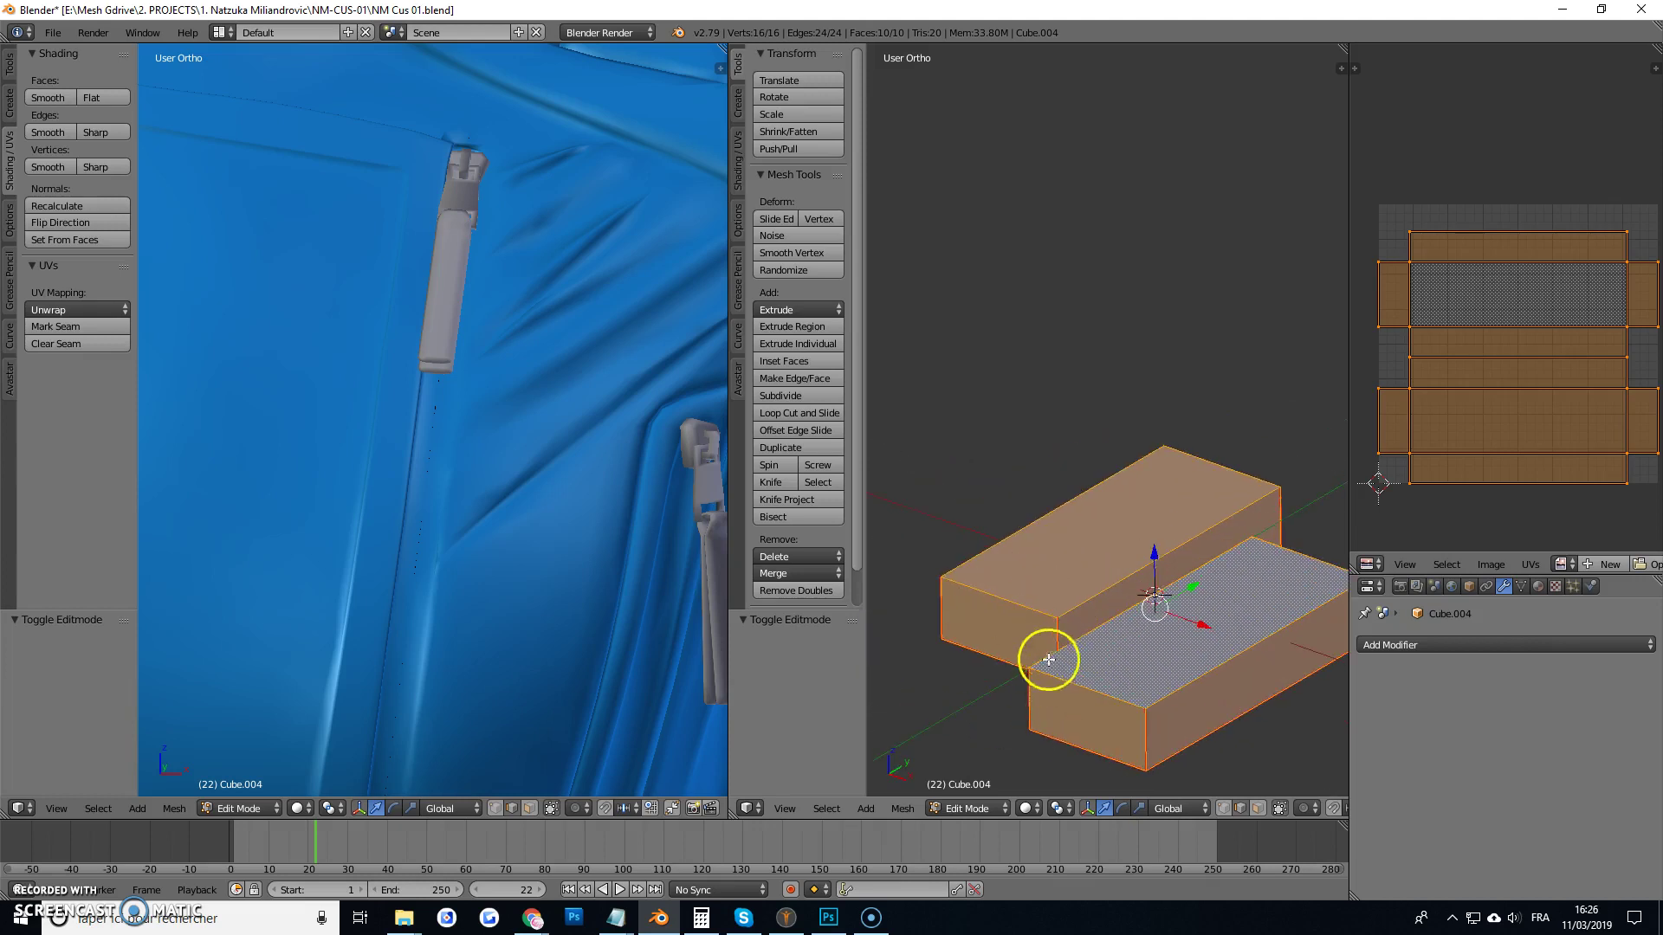
pyautogui.press('Tab')
pyautogui.scroll(-2, 1106, 631)
pyautogui.scroll(3, 1106, 620)
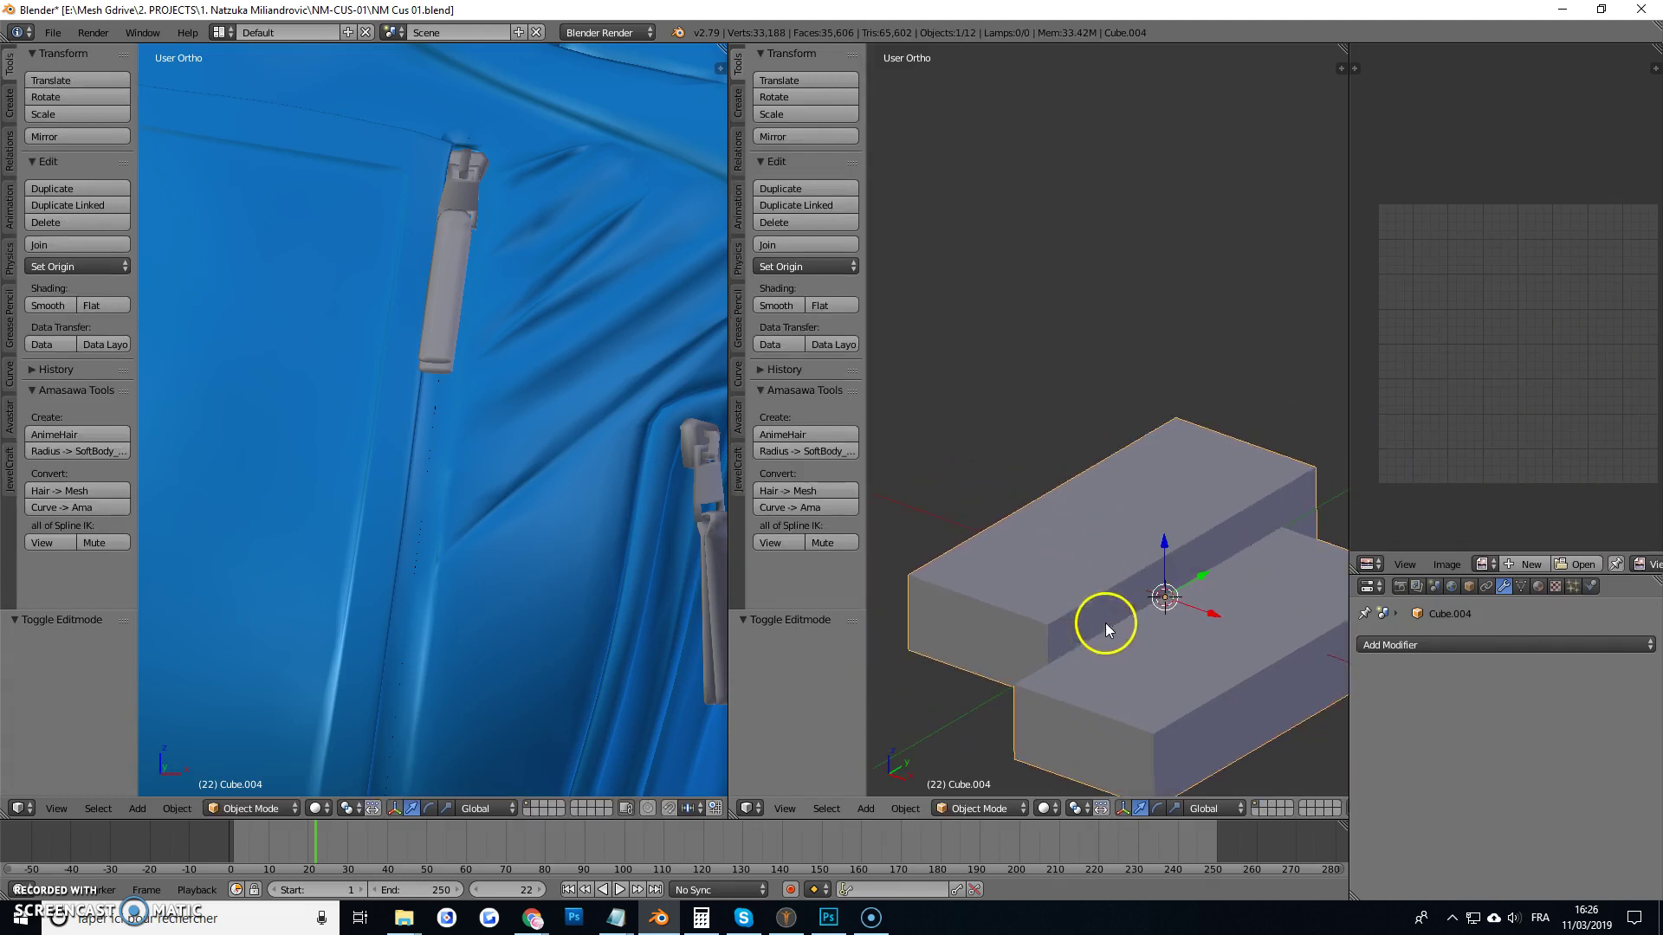
pyautogui.click(1381, 565)
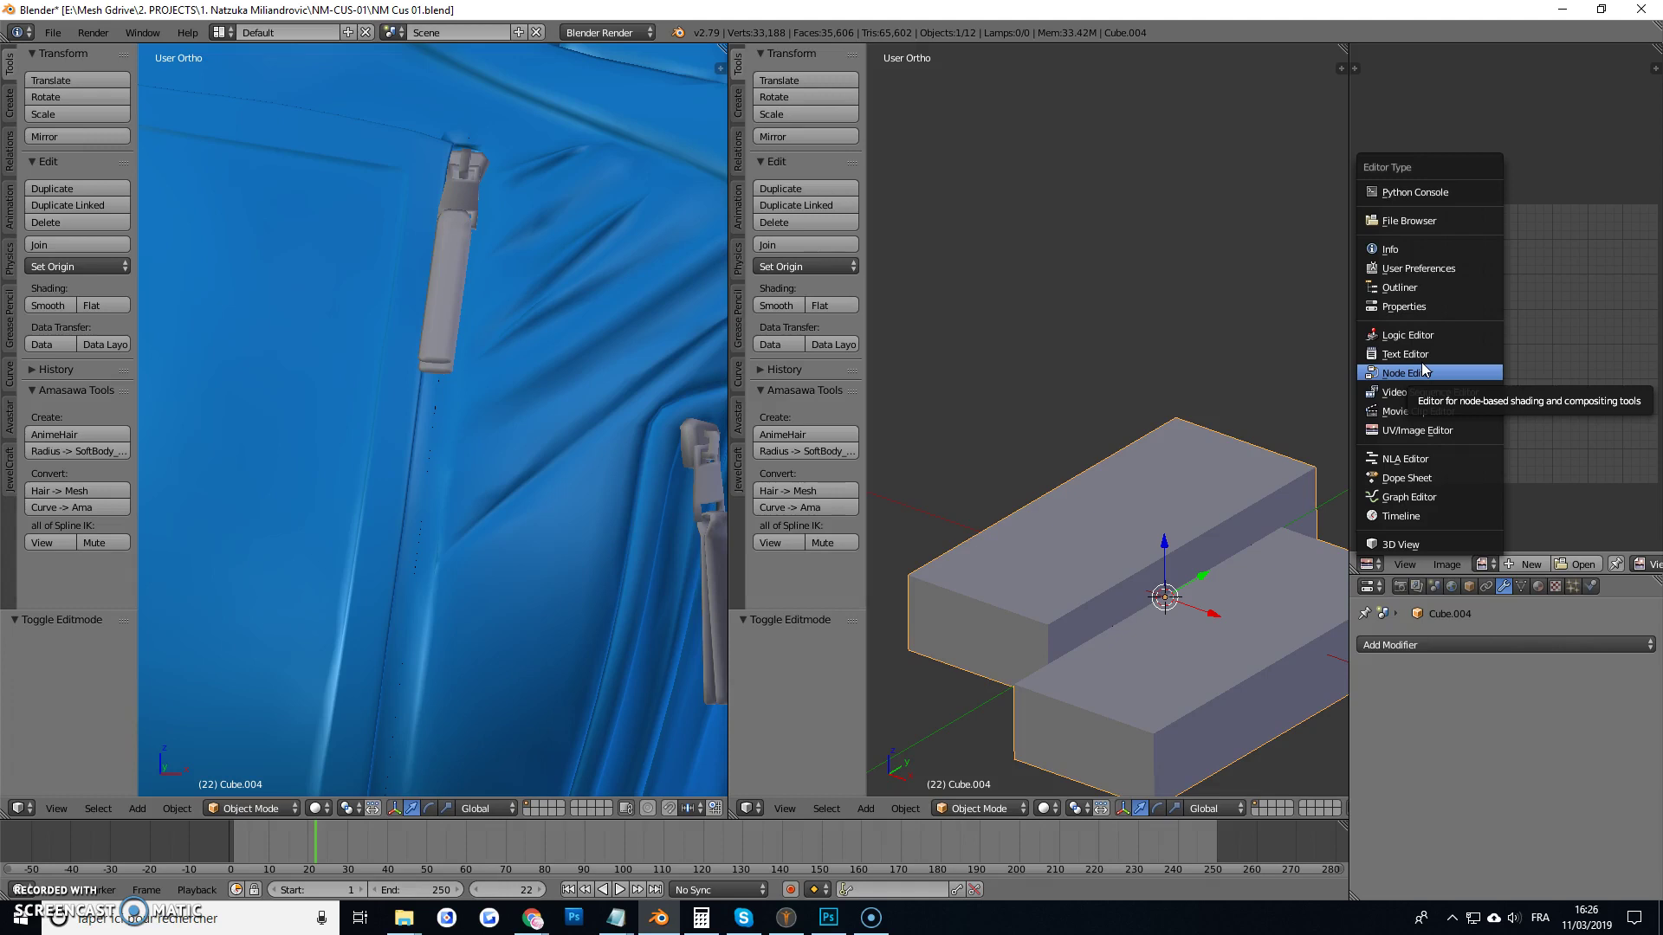
pyautogui.click(1039, 640)
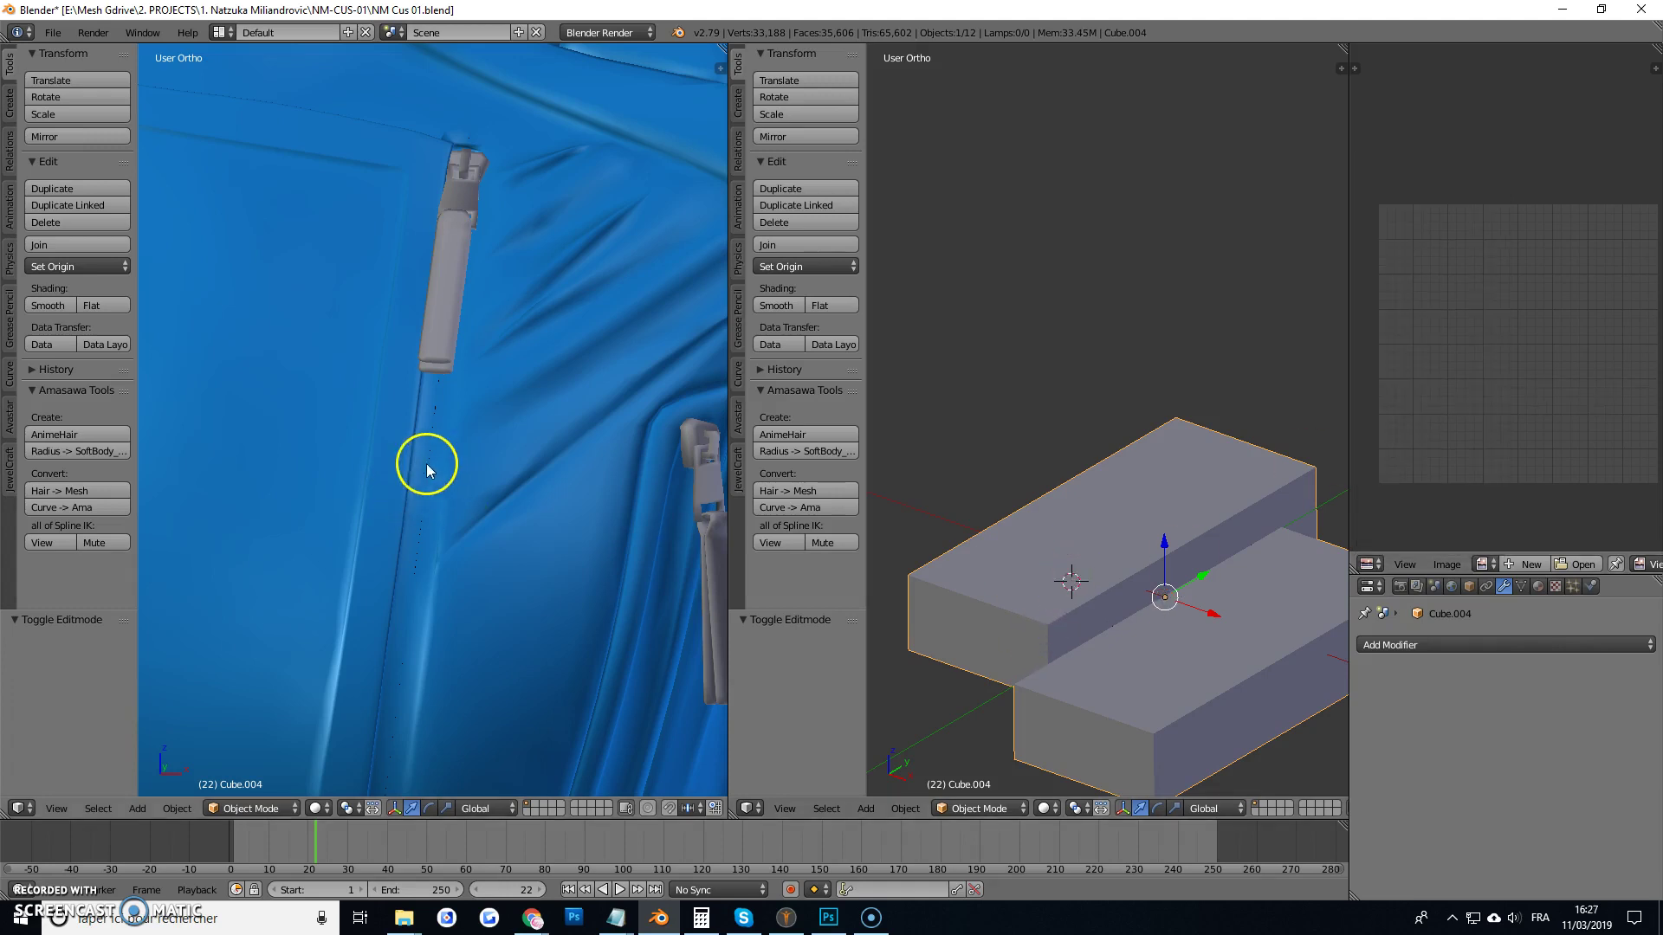
# Add an Array modifier to the Cube.004 tooth piece.
pyautogui.click(1484, 651)
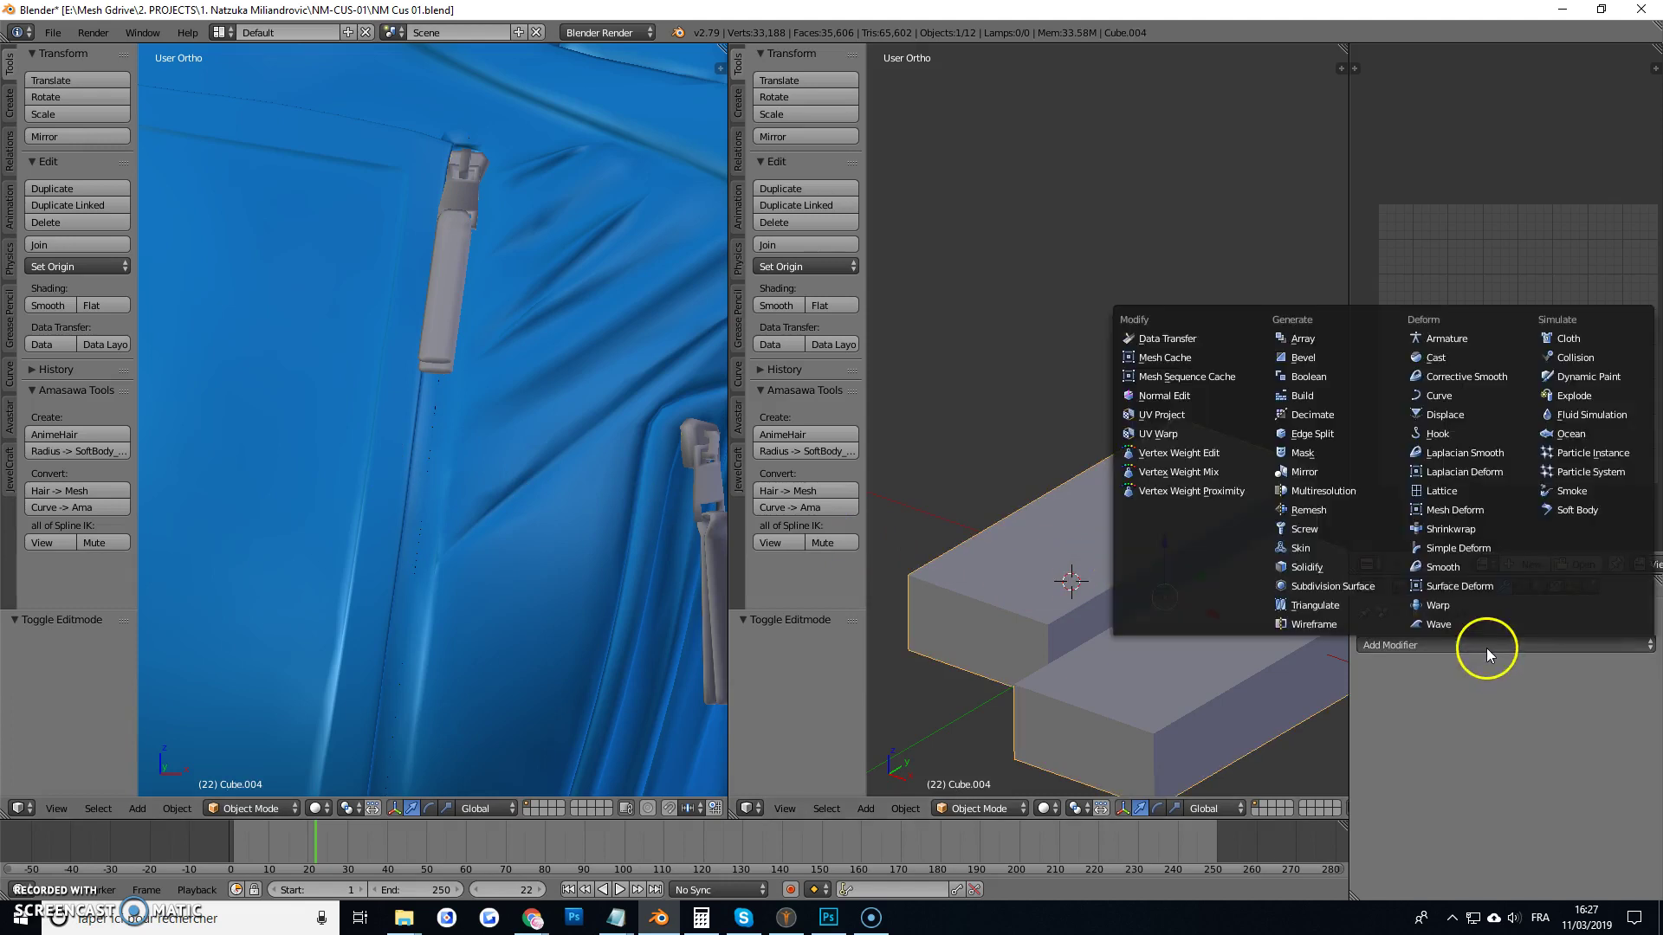
pyautogui.click(1339, 341)
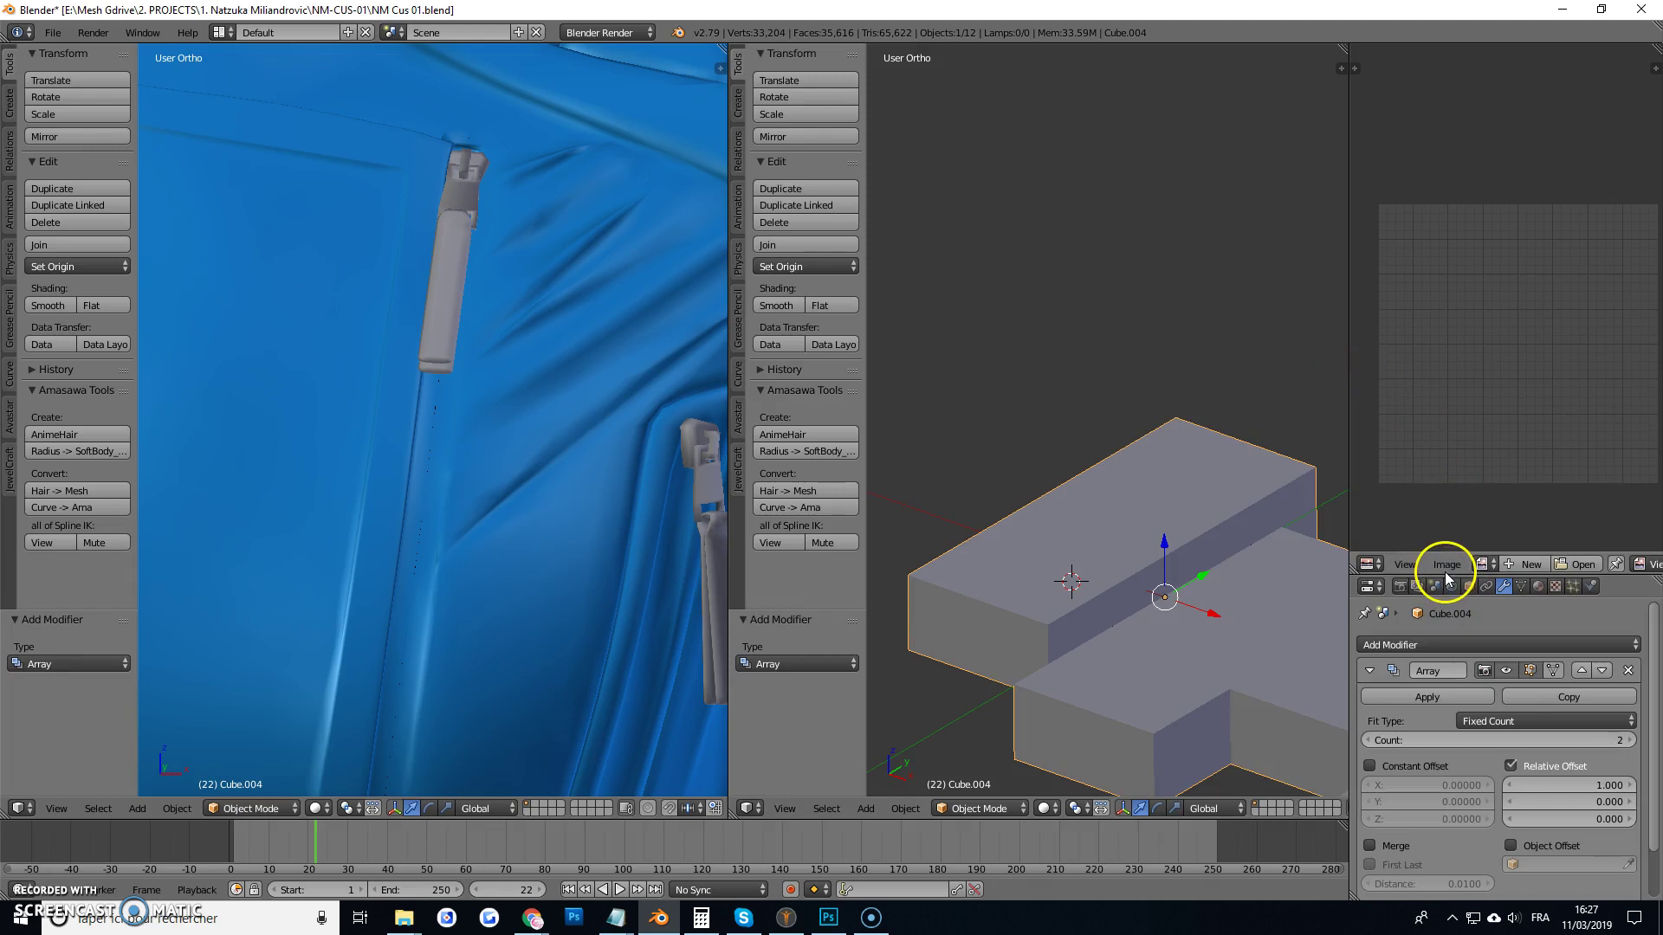
pyautogui.moveTo(1448, 573); pyautogui.dragTo(1447, 310)
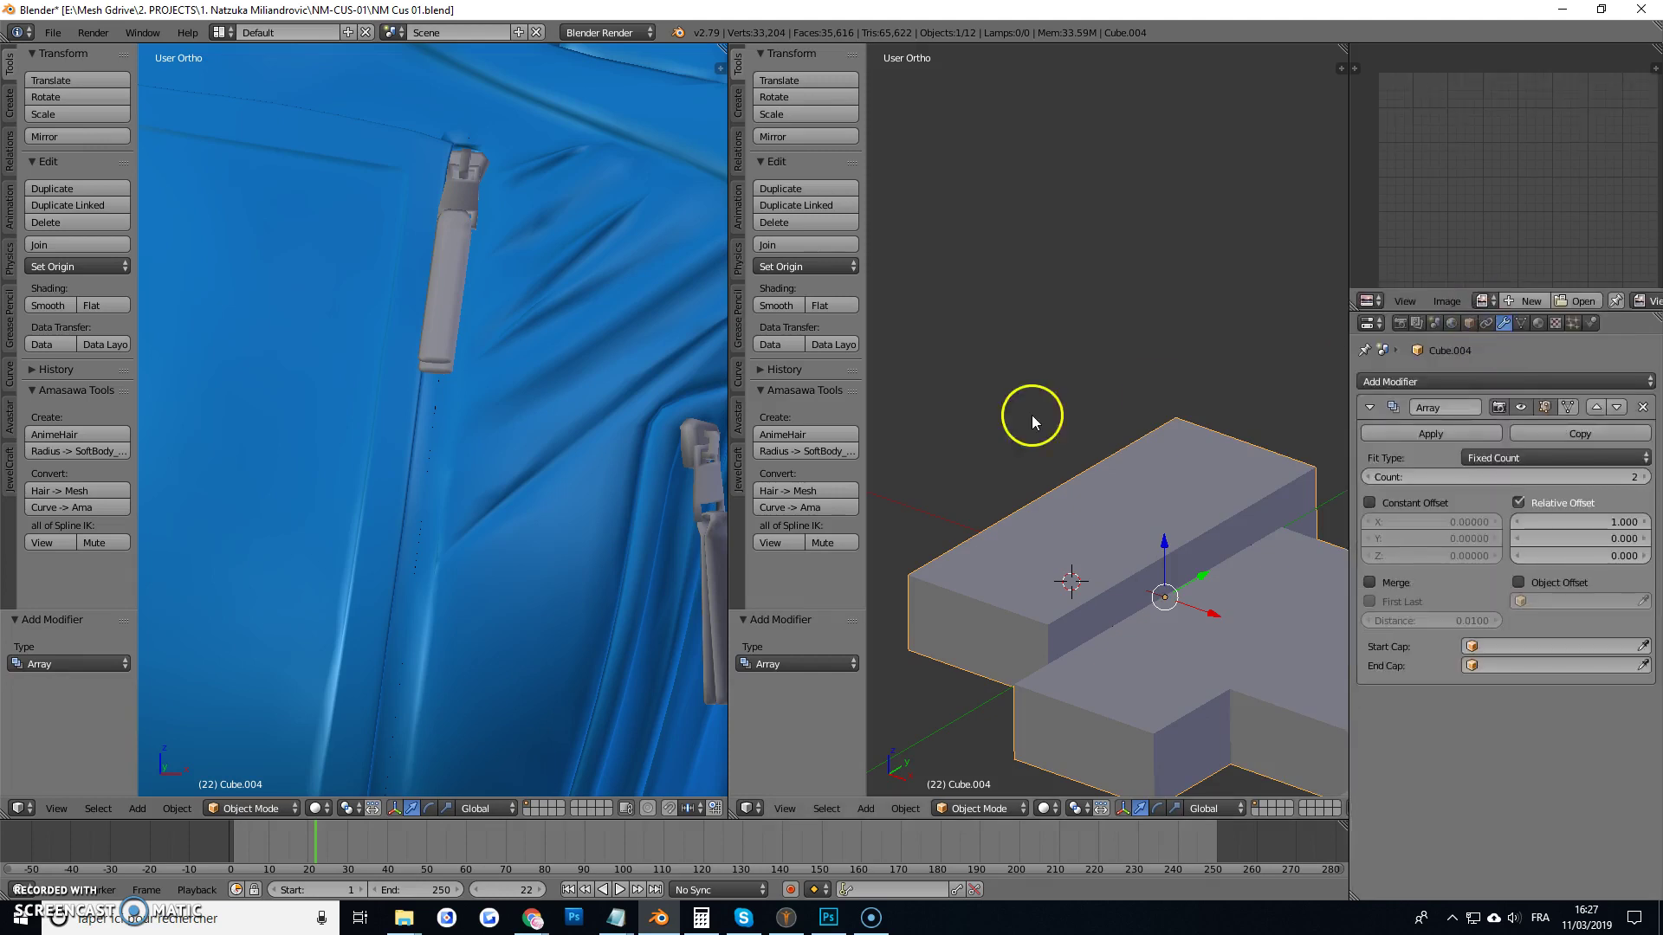
pyautogui.scroll(-3, 1039, 442)
pyautogui.moveTo(1054, 471); pyautogui.dragTo(1146, 558, button='middle')
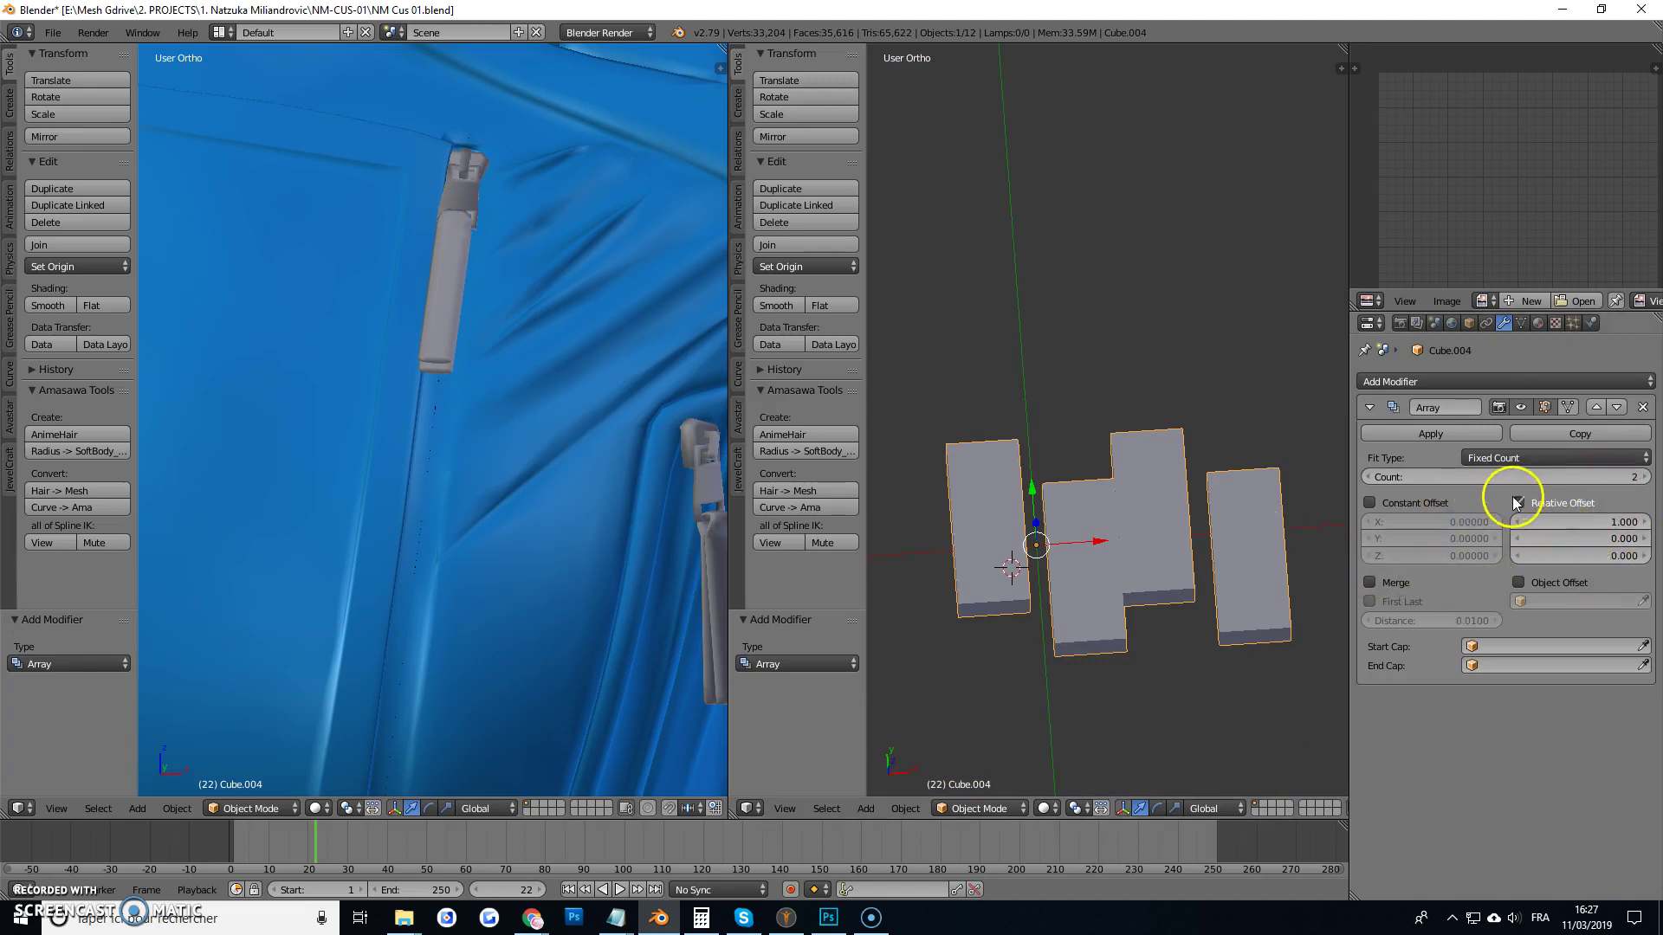
# Set the array Count to 12 and its relative X offset to 1.100.
pyautogui.click(1481, 477)
pyautogui.write('12')
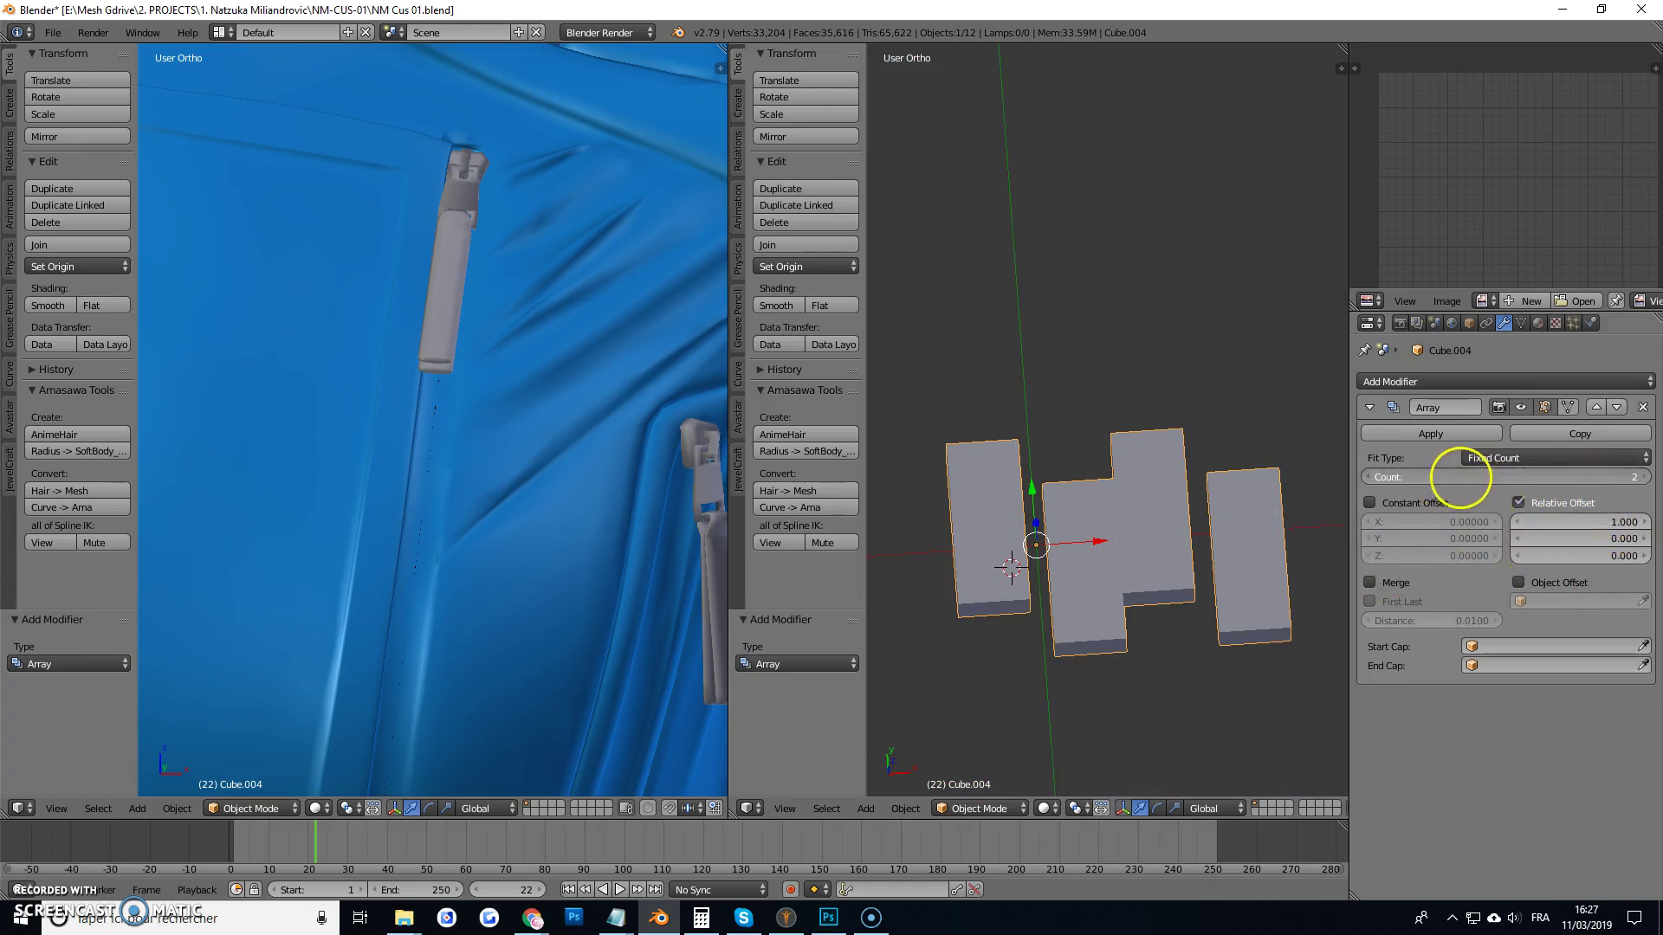
pyautogui.press('Return')
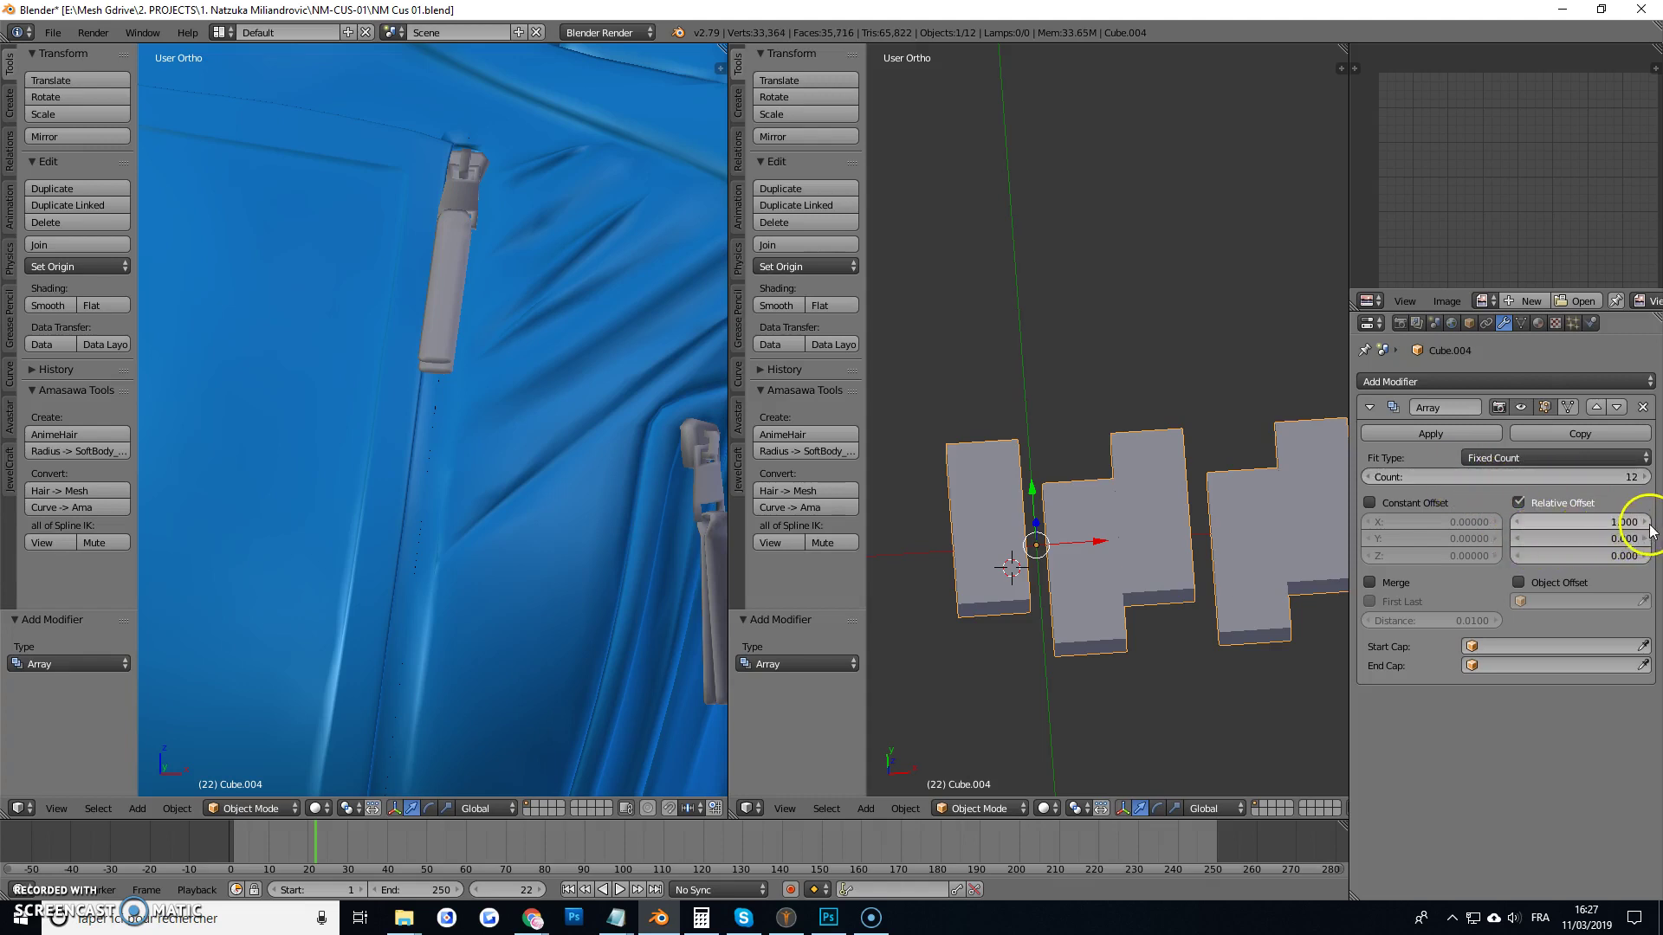
pyautogui.scroll(-7, 1106, 519)
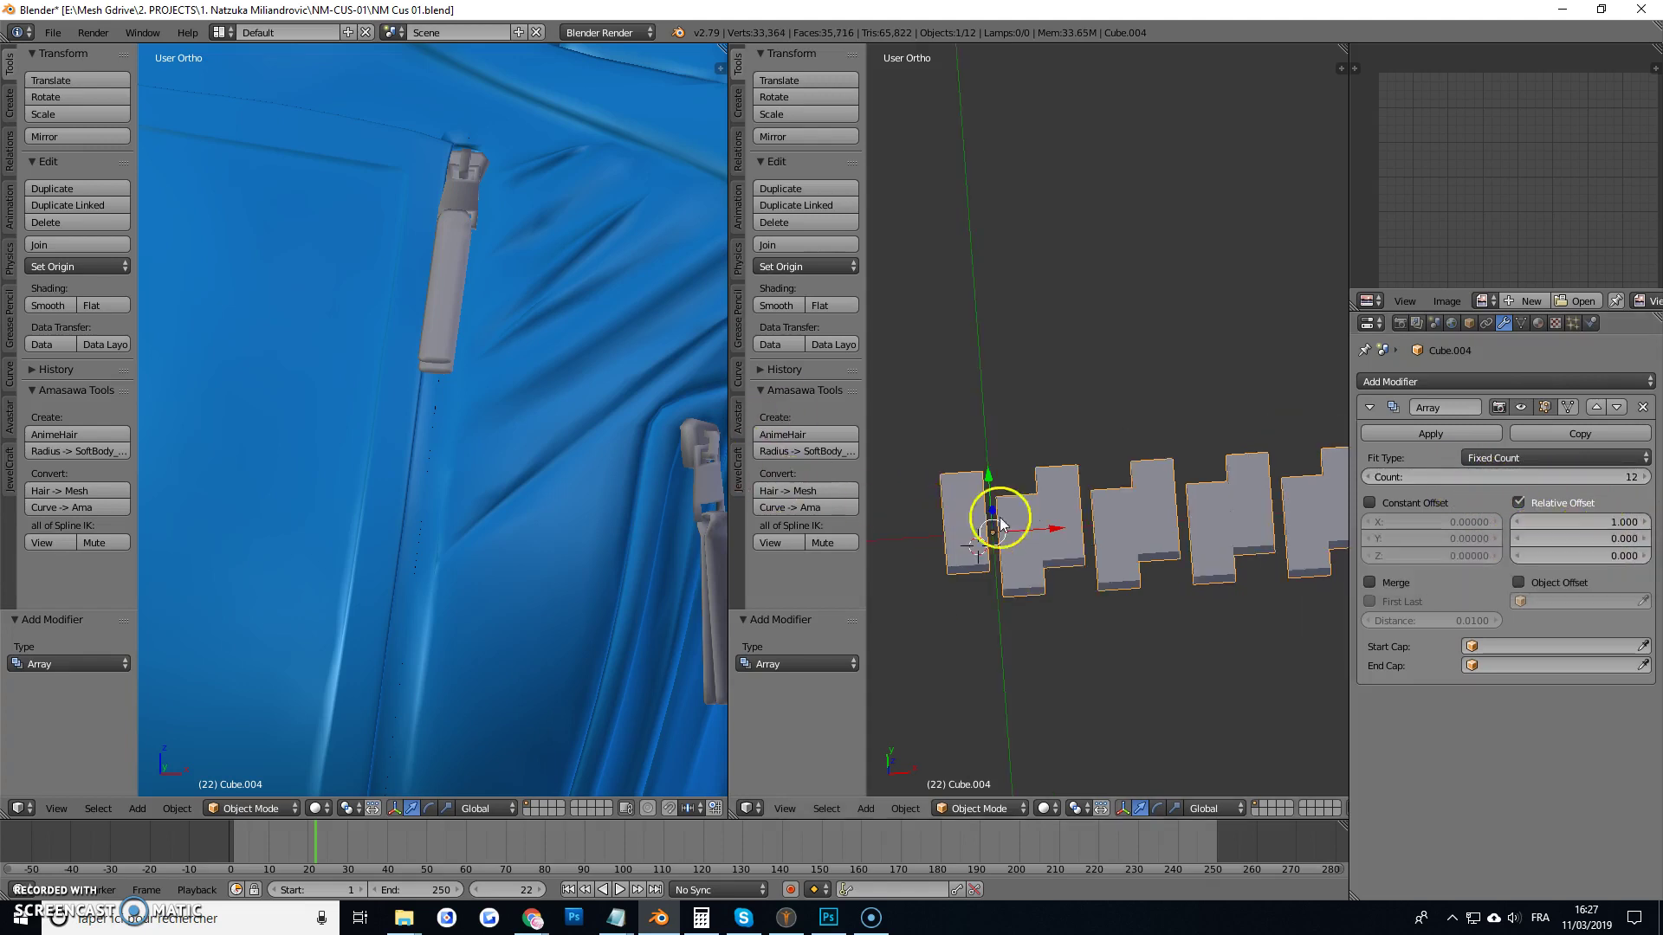
pyautogui.scroll(4, 1145, 486)
pyautogui.scroll(-8, 1136, 483)
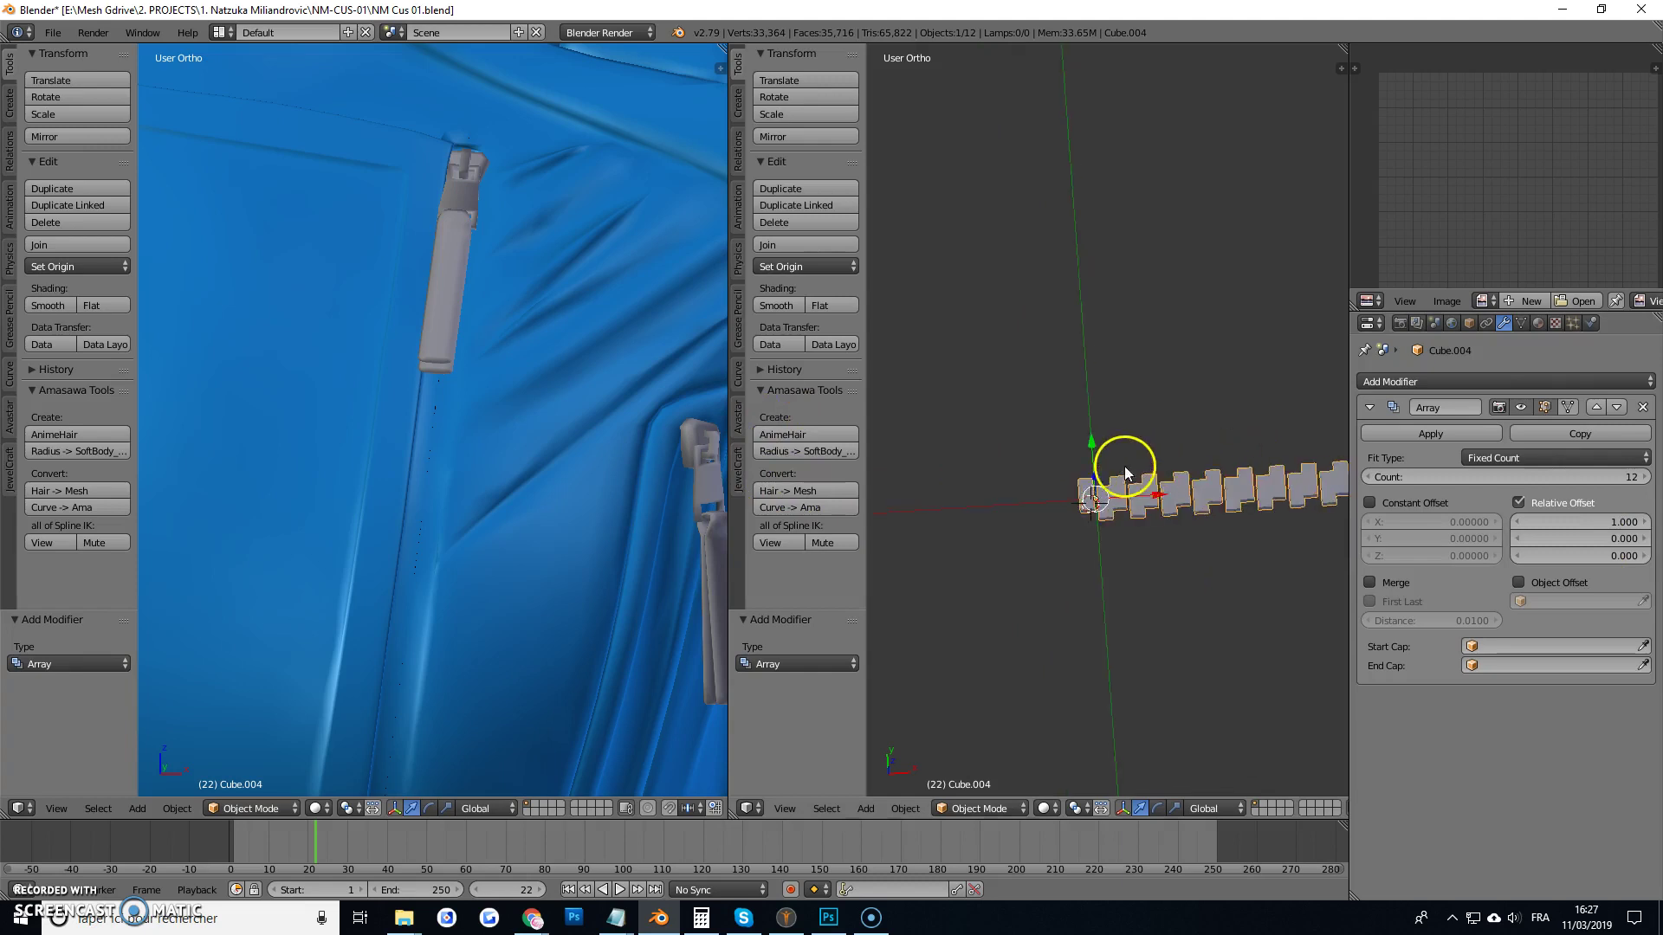
pyautogui.scroll(9, 1121, 466)
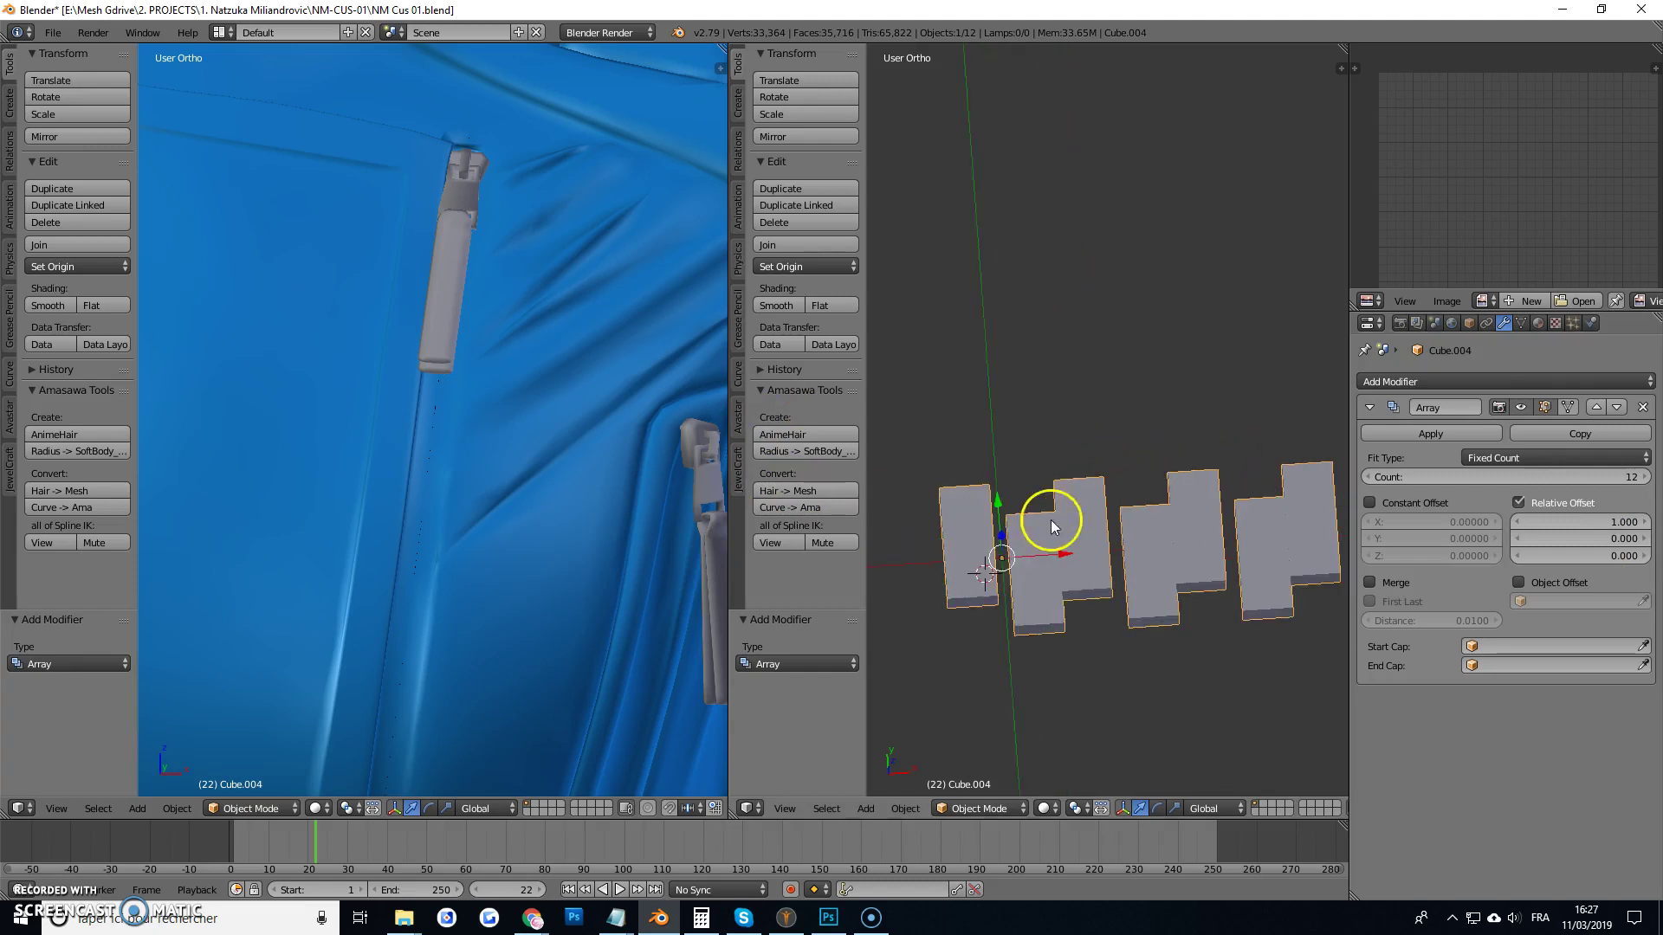
pyautogui.click(1646, 522)
pyautogui.moveTo(1013, 612); pyautogui.dragTo(1008, 559, button='middle')
pyautogui.scroll(5, 1068, 637)
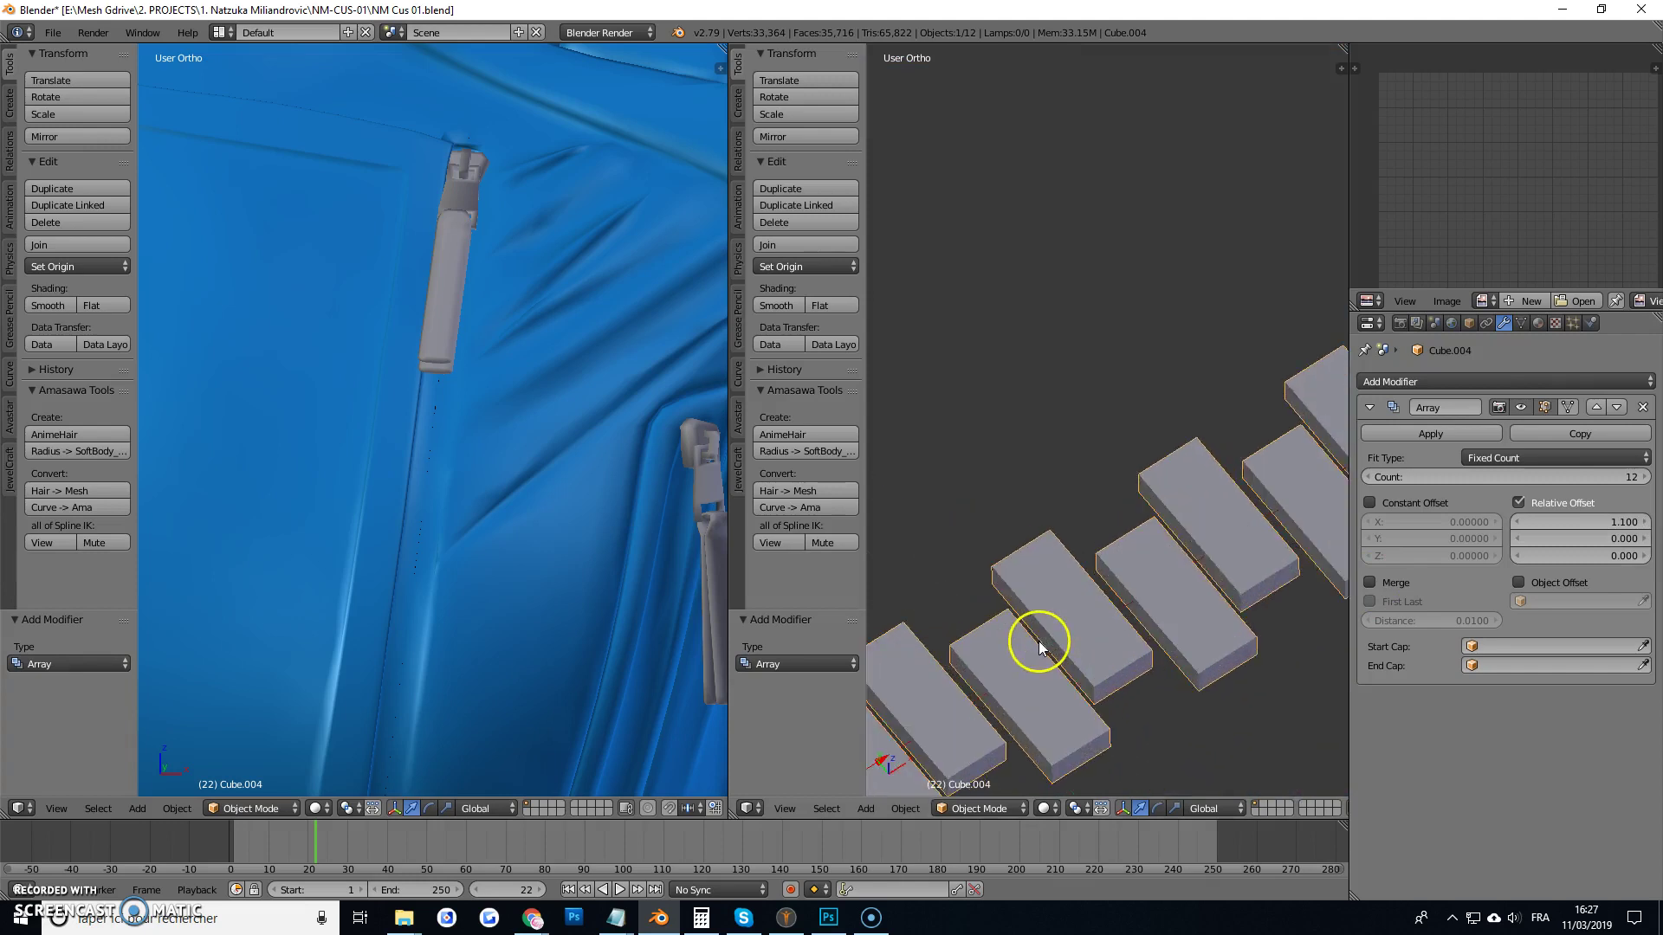
pyautogui.scroll(-5, 1037, 641)
pyautogui.moveTo(906, 713); pyautogui.dragTo(1126, 518, button='middle')
pyautogui.scroll(3, 1078, 511)
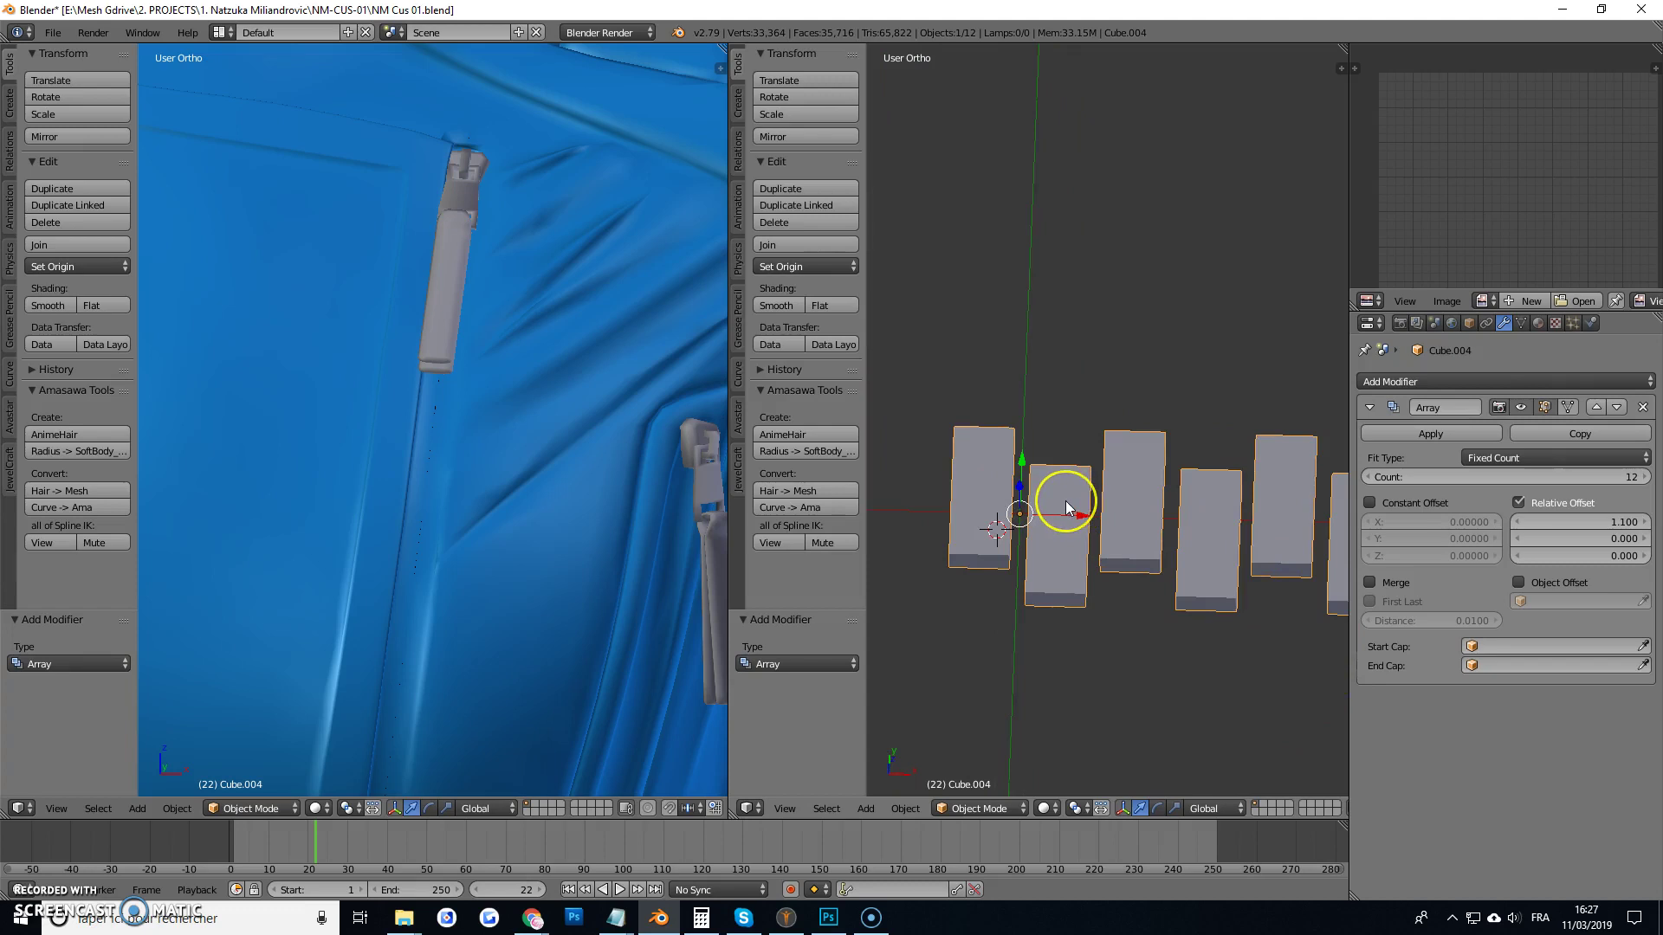
# In Edit Mode, select the whole second block and nudge it slightly left along X.
pyautogui.press('Tab')
pyautogui.press('a')
pyautogui.rightClick(1083, 524)
pyautogui.hotkey('ctrl', 'l')
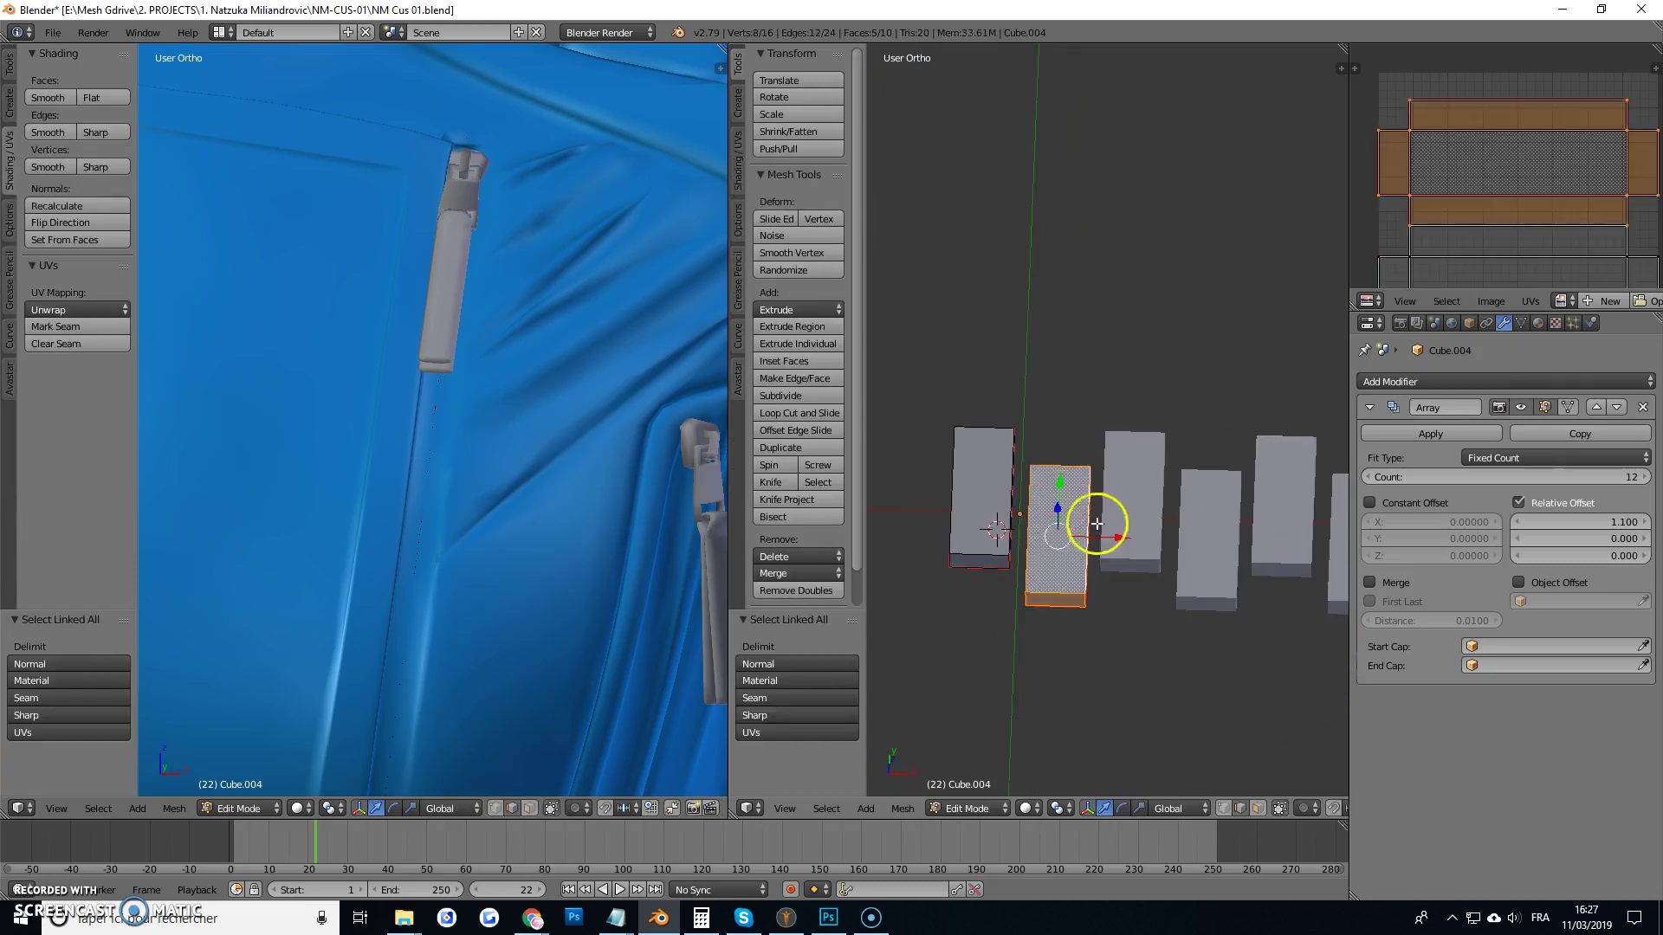
pyautogui.moveTo(1112, 536); pyautogui.dragTo(1106, 538)
pyautogui.press('Tab')
pyautogui.scroll(-8, 1048, 507)
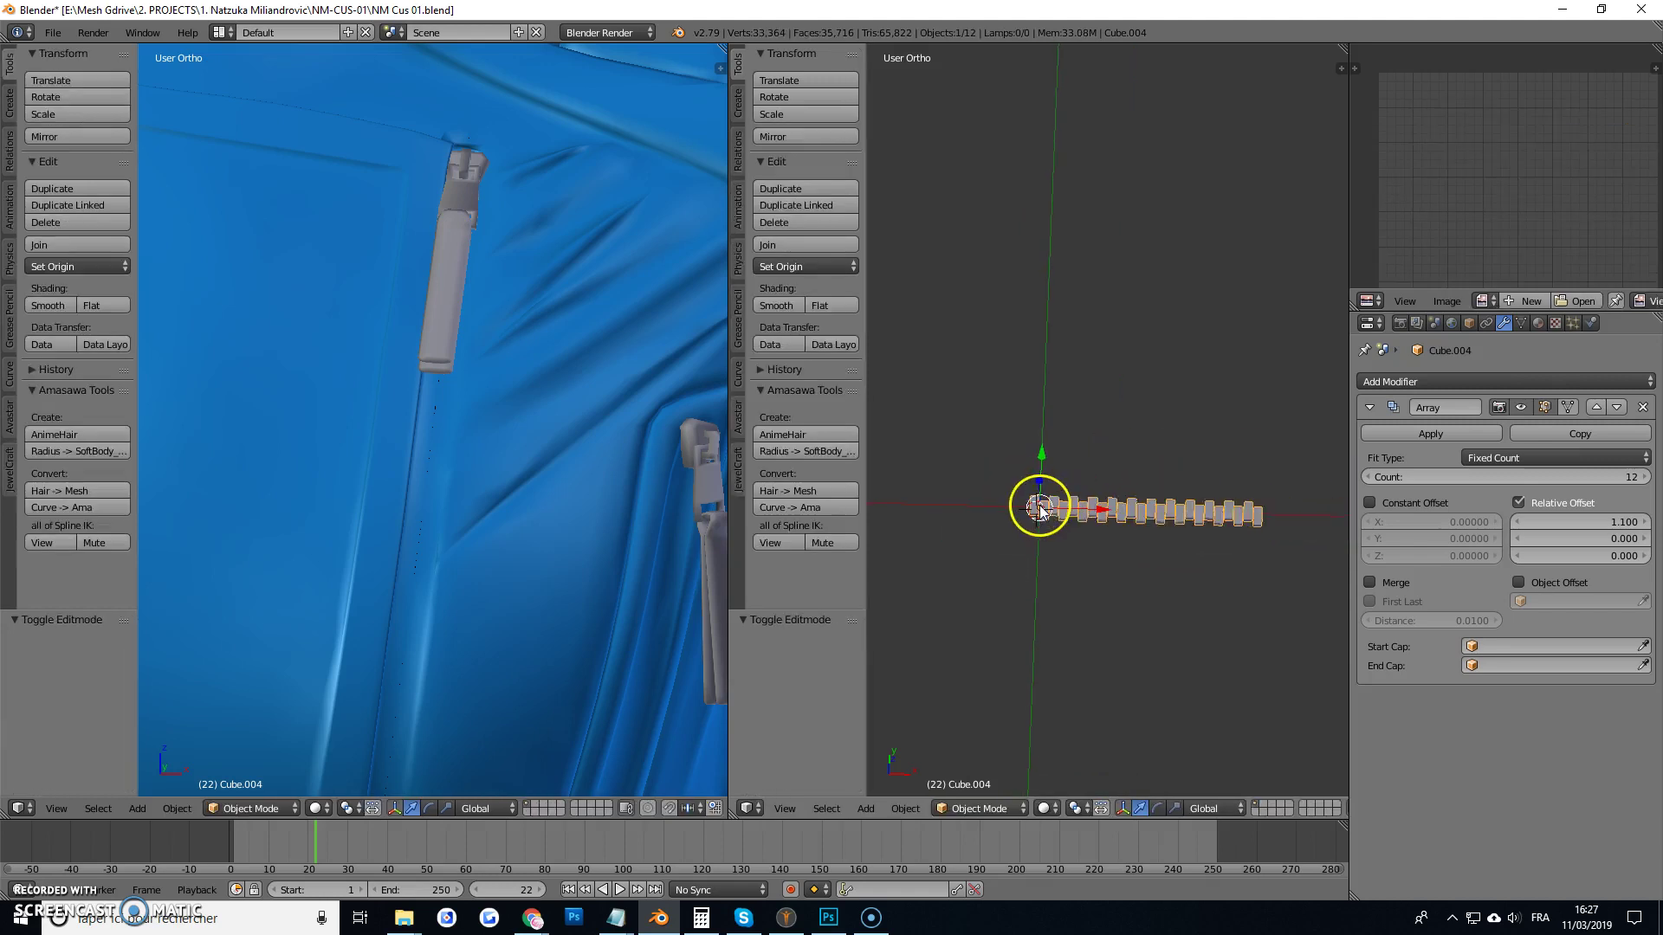
pyautogui.scroll(3, 1045, 509)
pyautogui.scroll(-1, 1056, 506)
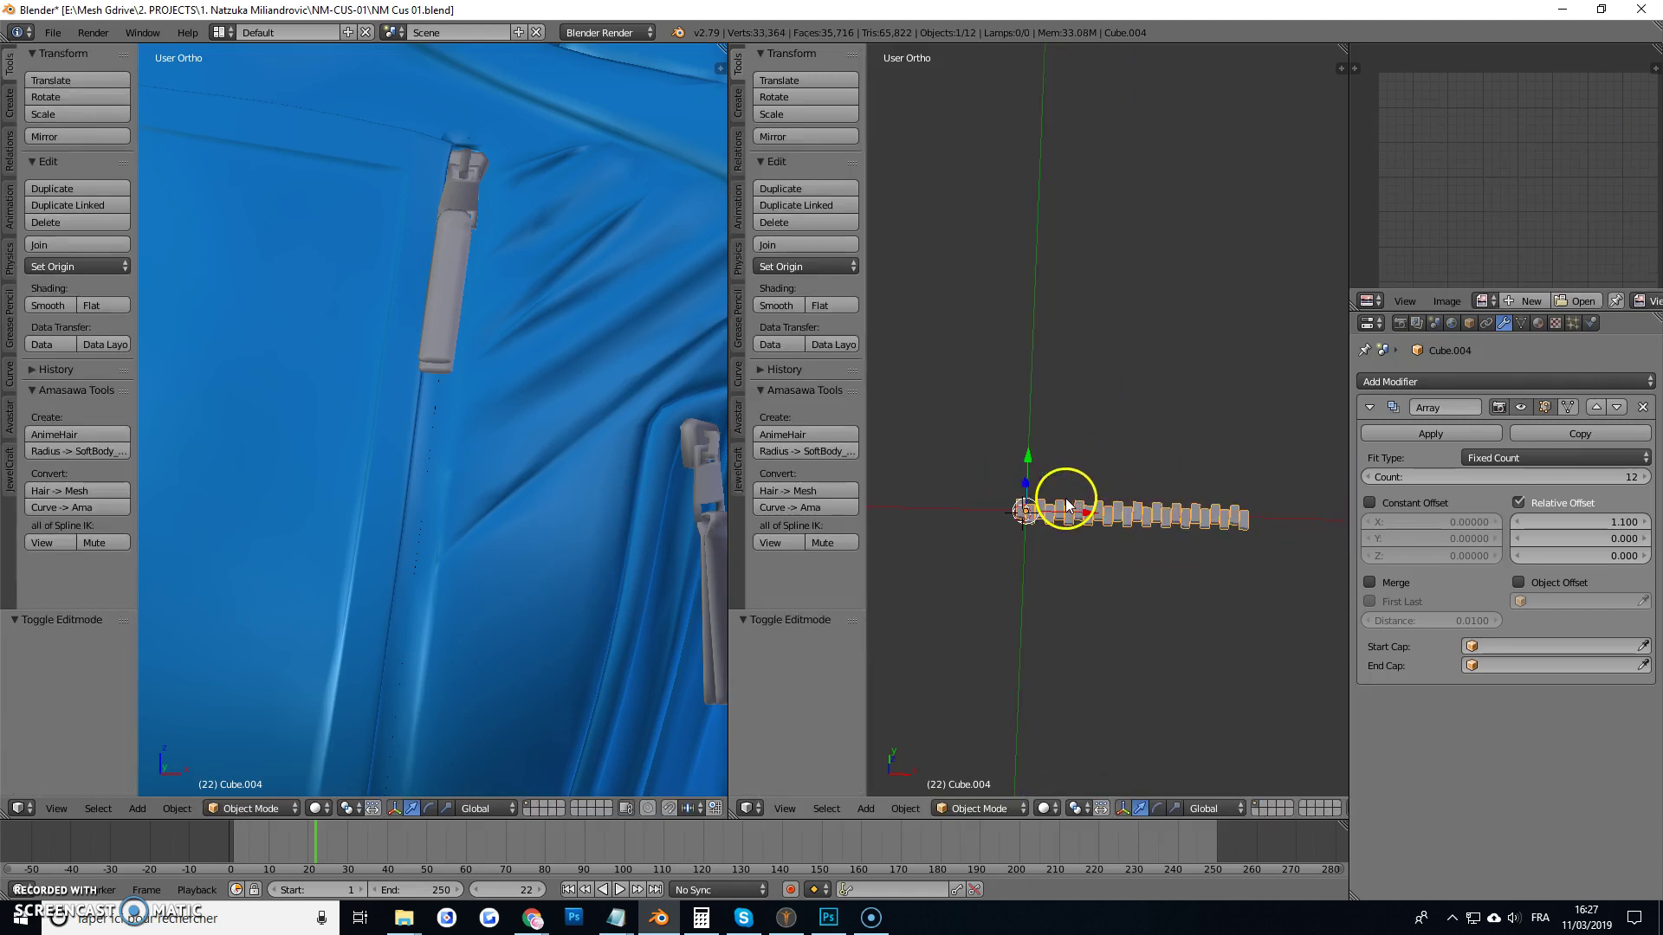
pyautogui.scroll(2, 1126, 507)
# Add a Curve modifier to the teeth and turn the top-right area into the Outliner.
pyautogui.click(1459, 381)
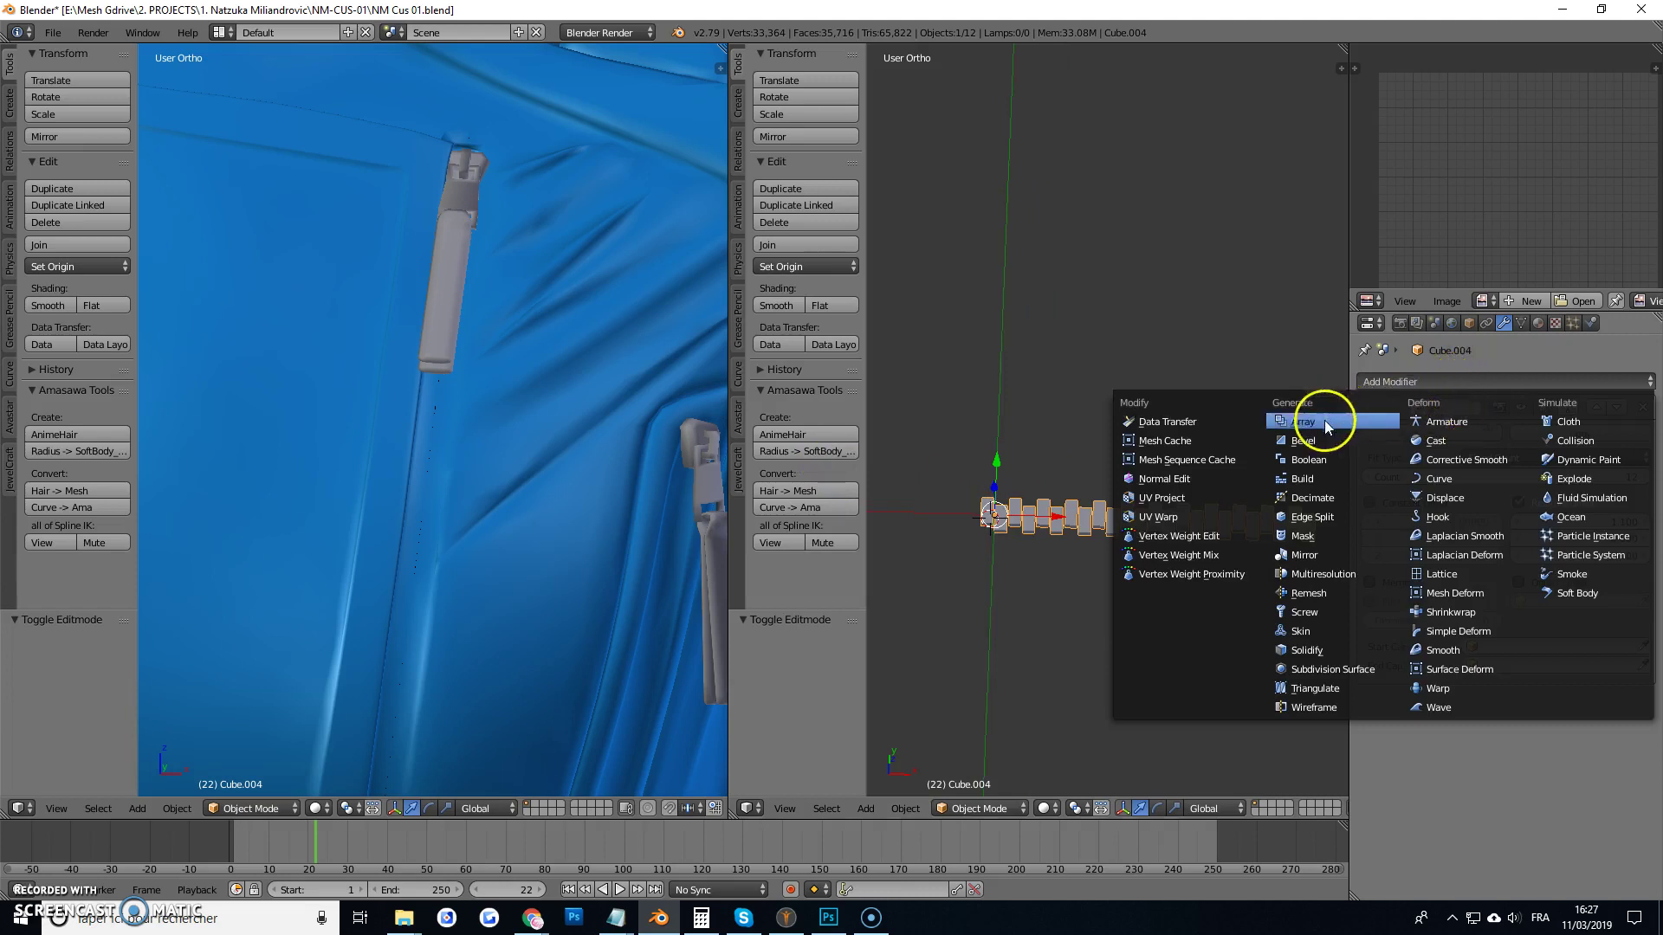
pyautogui.click(1440, 478)
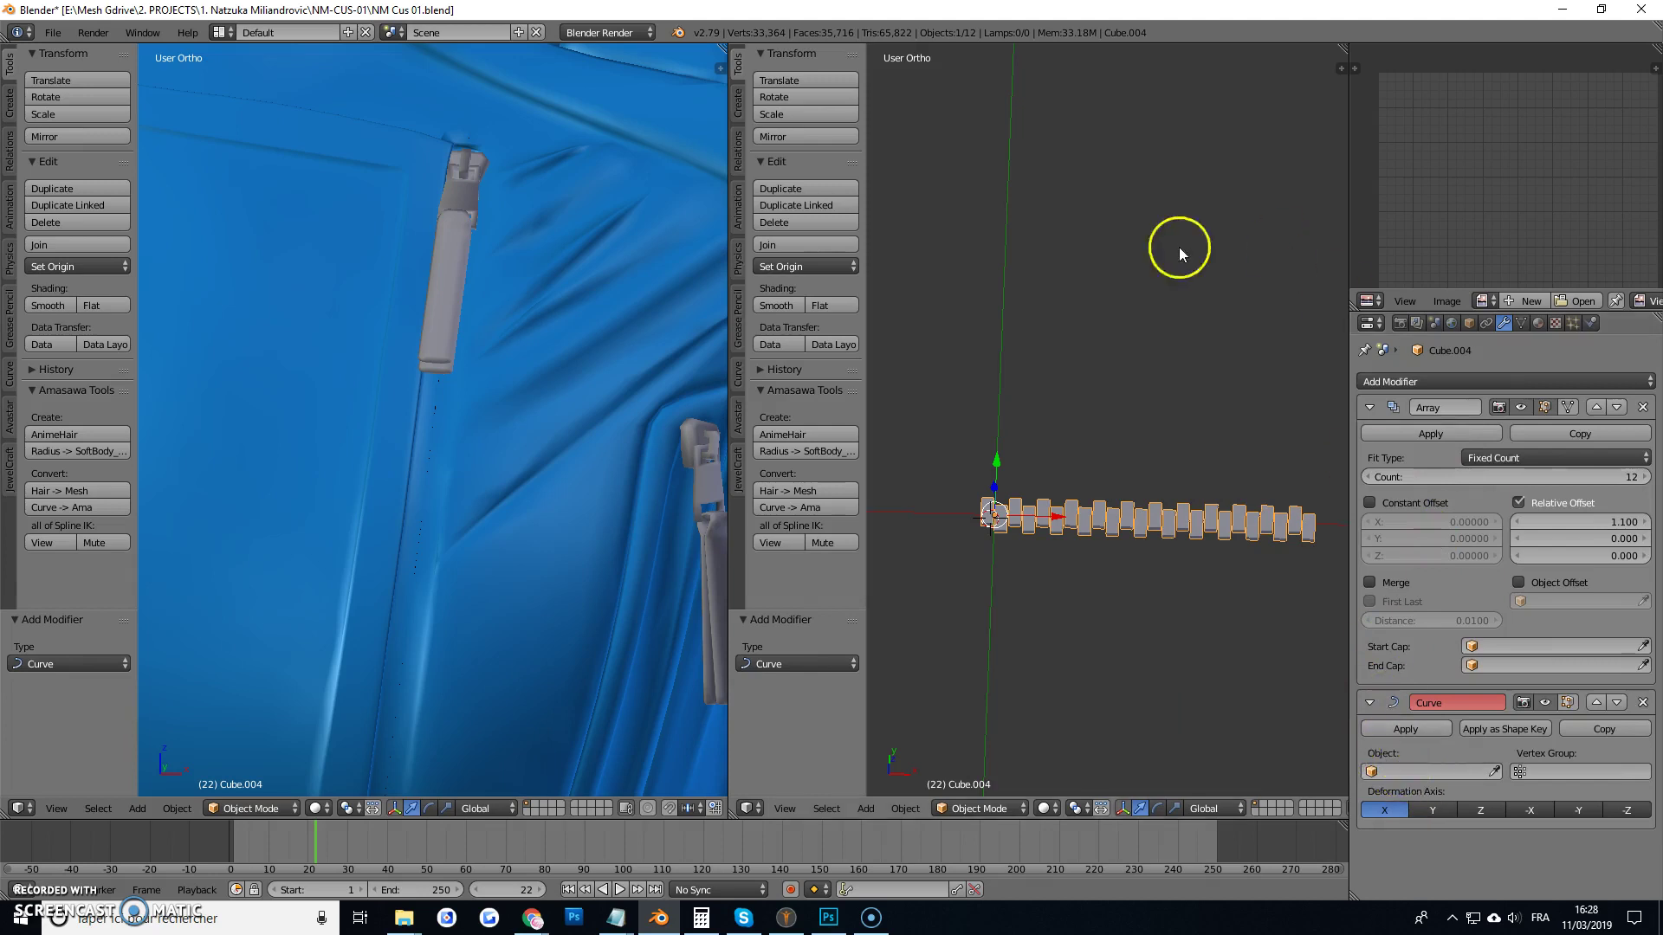
pyautogui.click(1368, 301)
pyautogui.click(1405, 559)
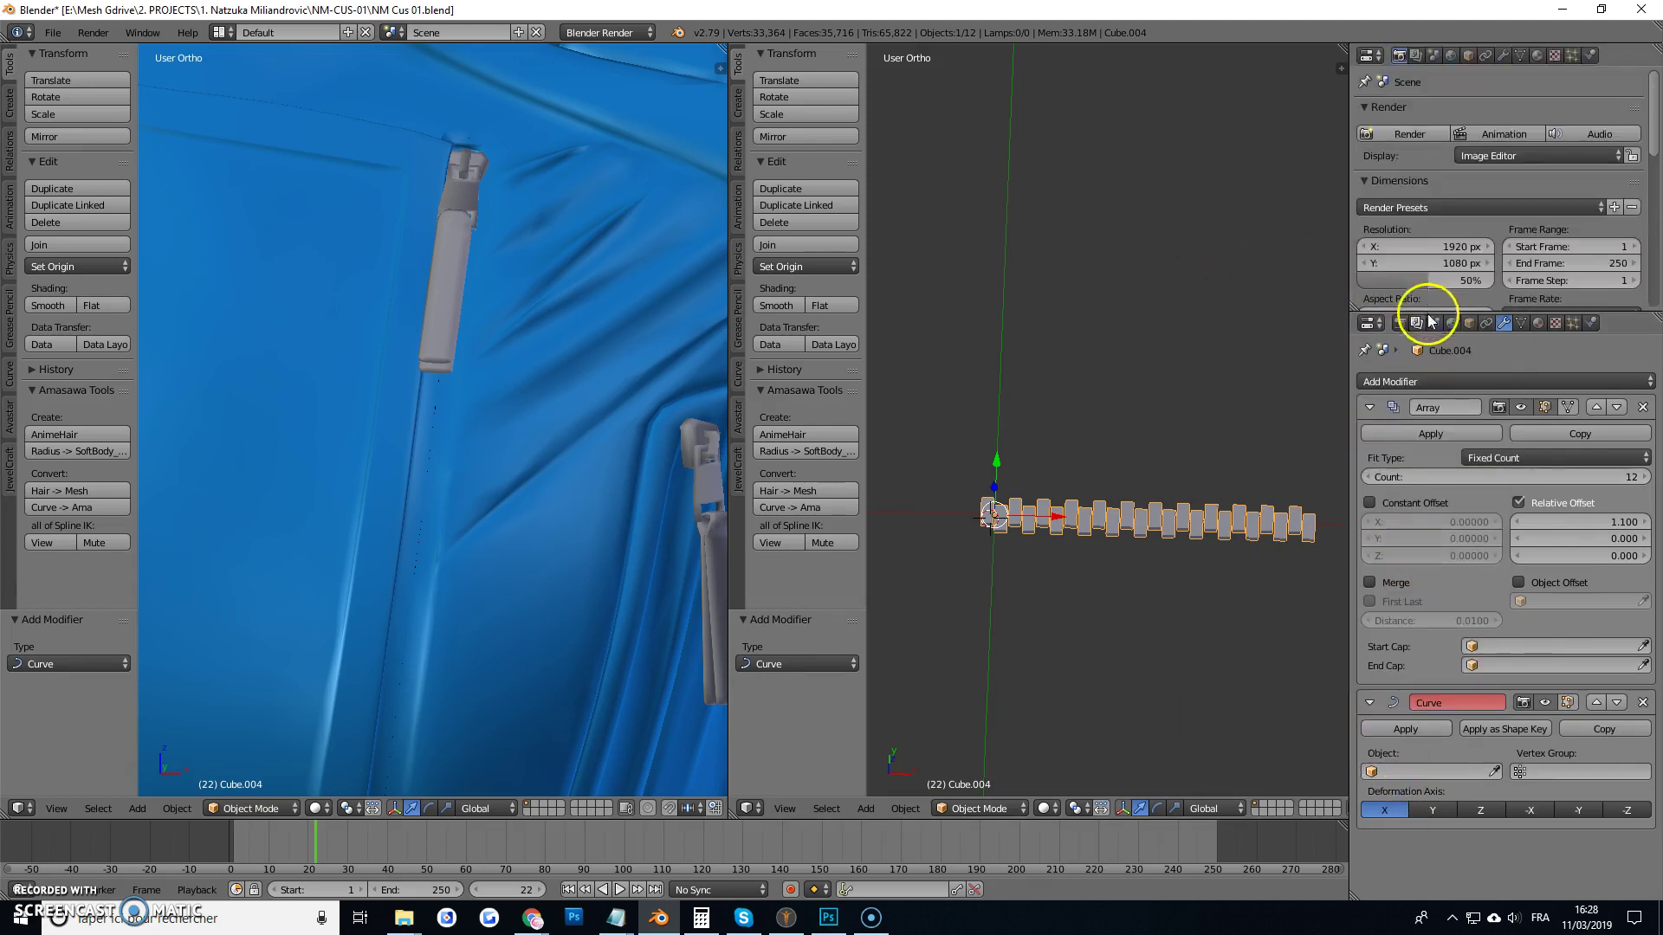
pyautogui.click(1369, 56)
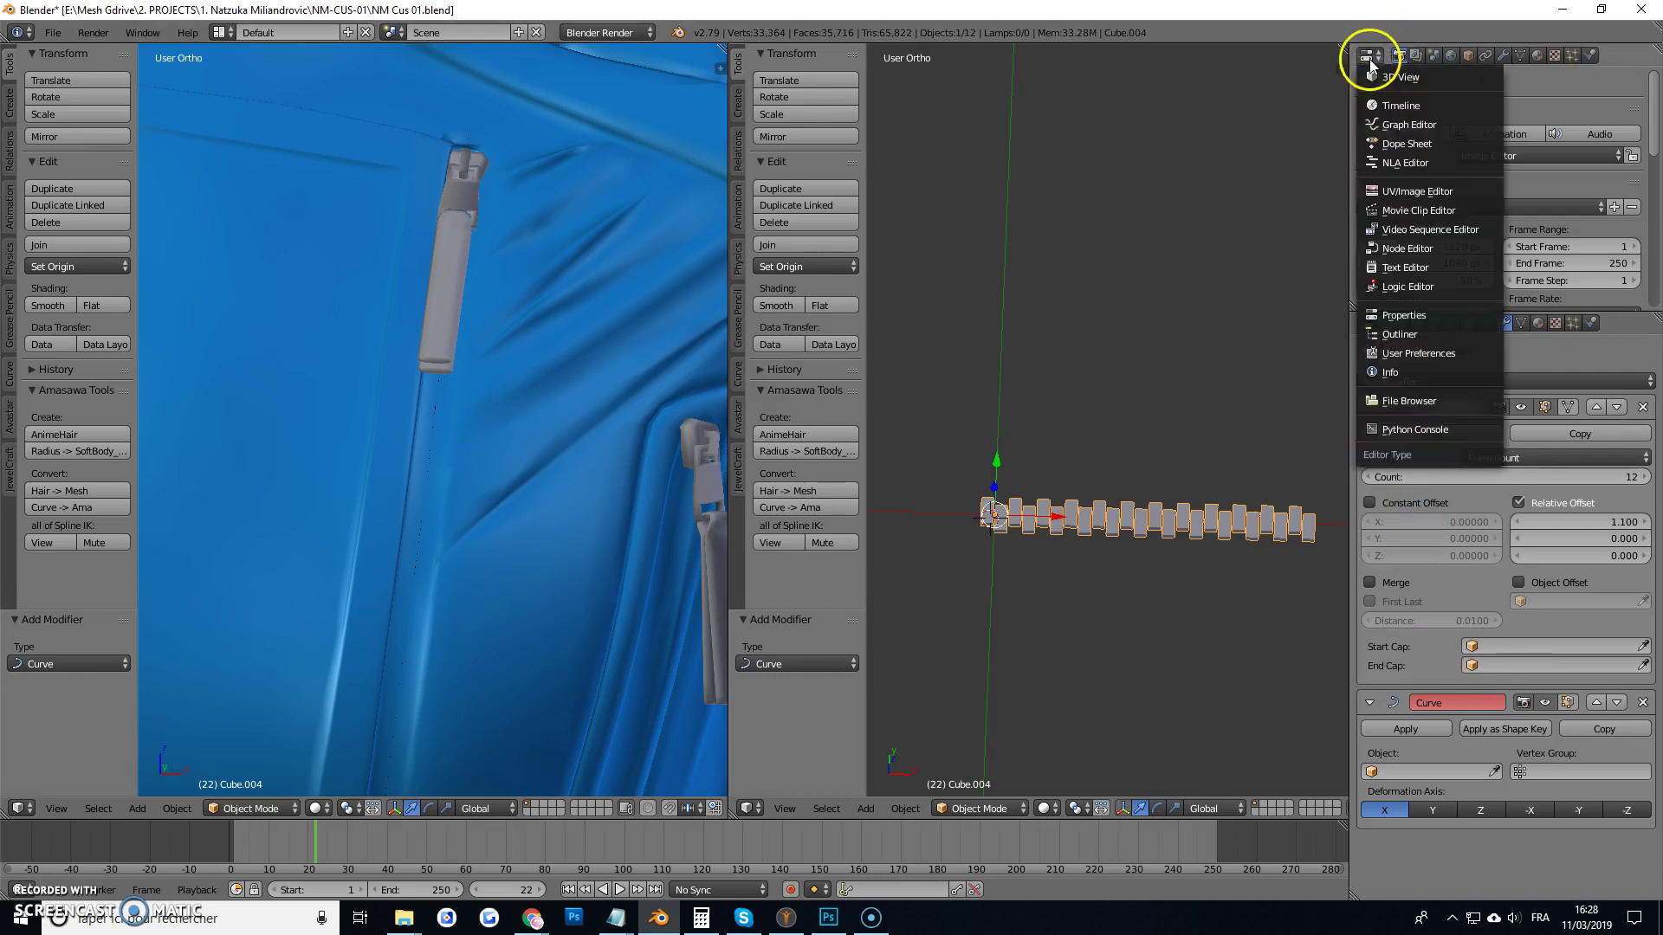
pyautogui.click(1414, 333)
# Set the Curve modifier's object to Cylinder.003 so the teeth bend along the zip.
pyautogui.scroll(-1, 1426, 223)
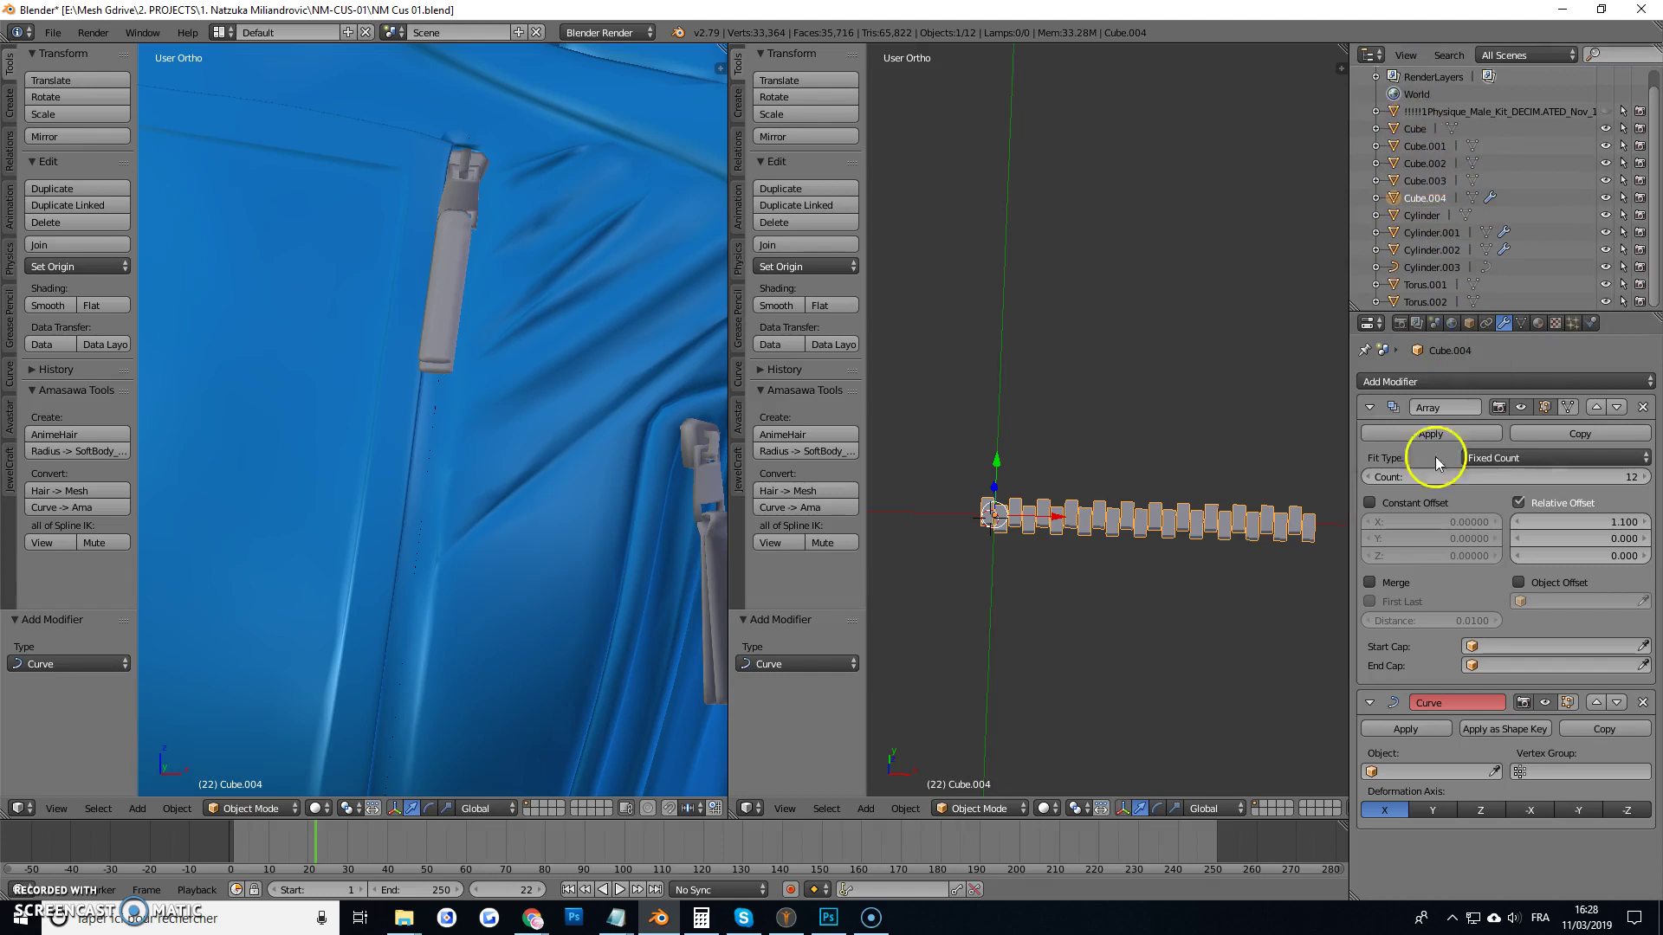
pyautogui.click(1384, 769)
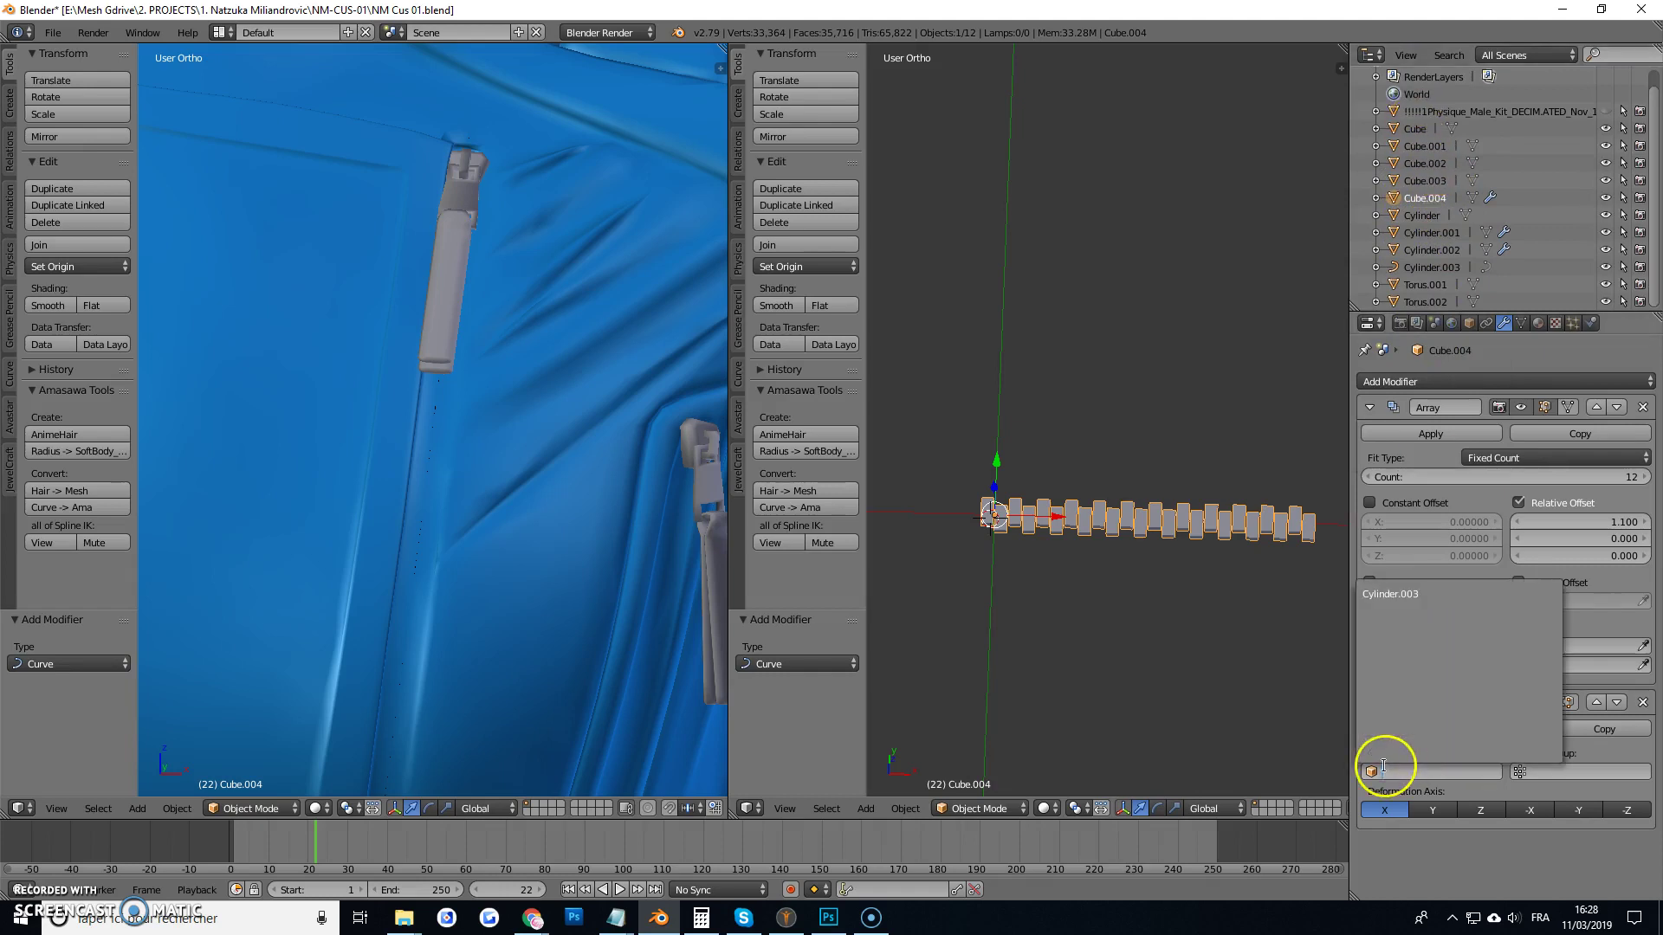
pyautogui.click(1416, 596)
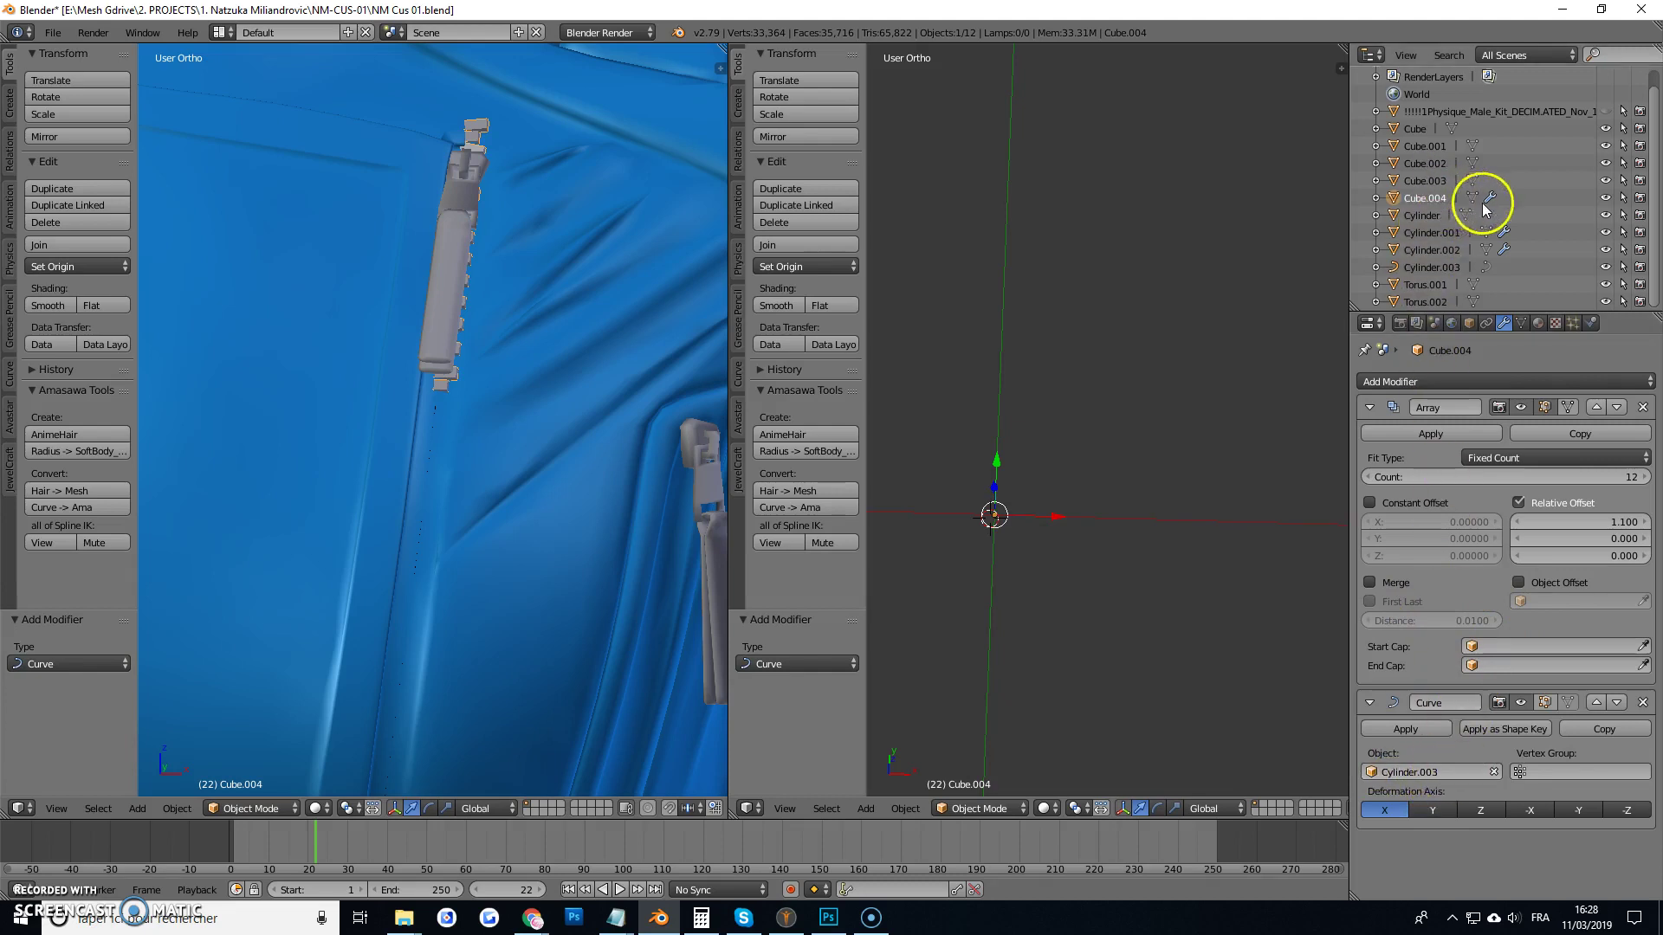
# Rename Cylinder.003 to 'Curvy zip' in the Outliner and return to Object Mode.
pyautogui.click(1483, 268)
pyautogui.doubleClick(1446, 267)
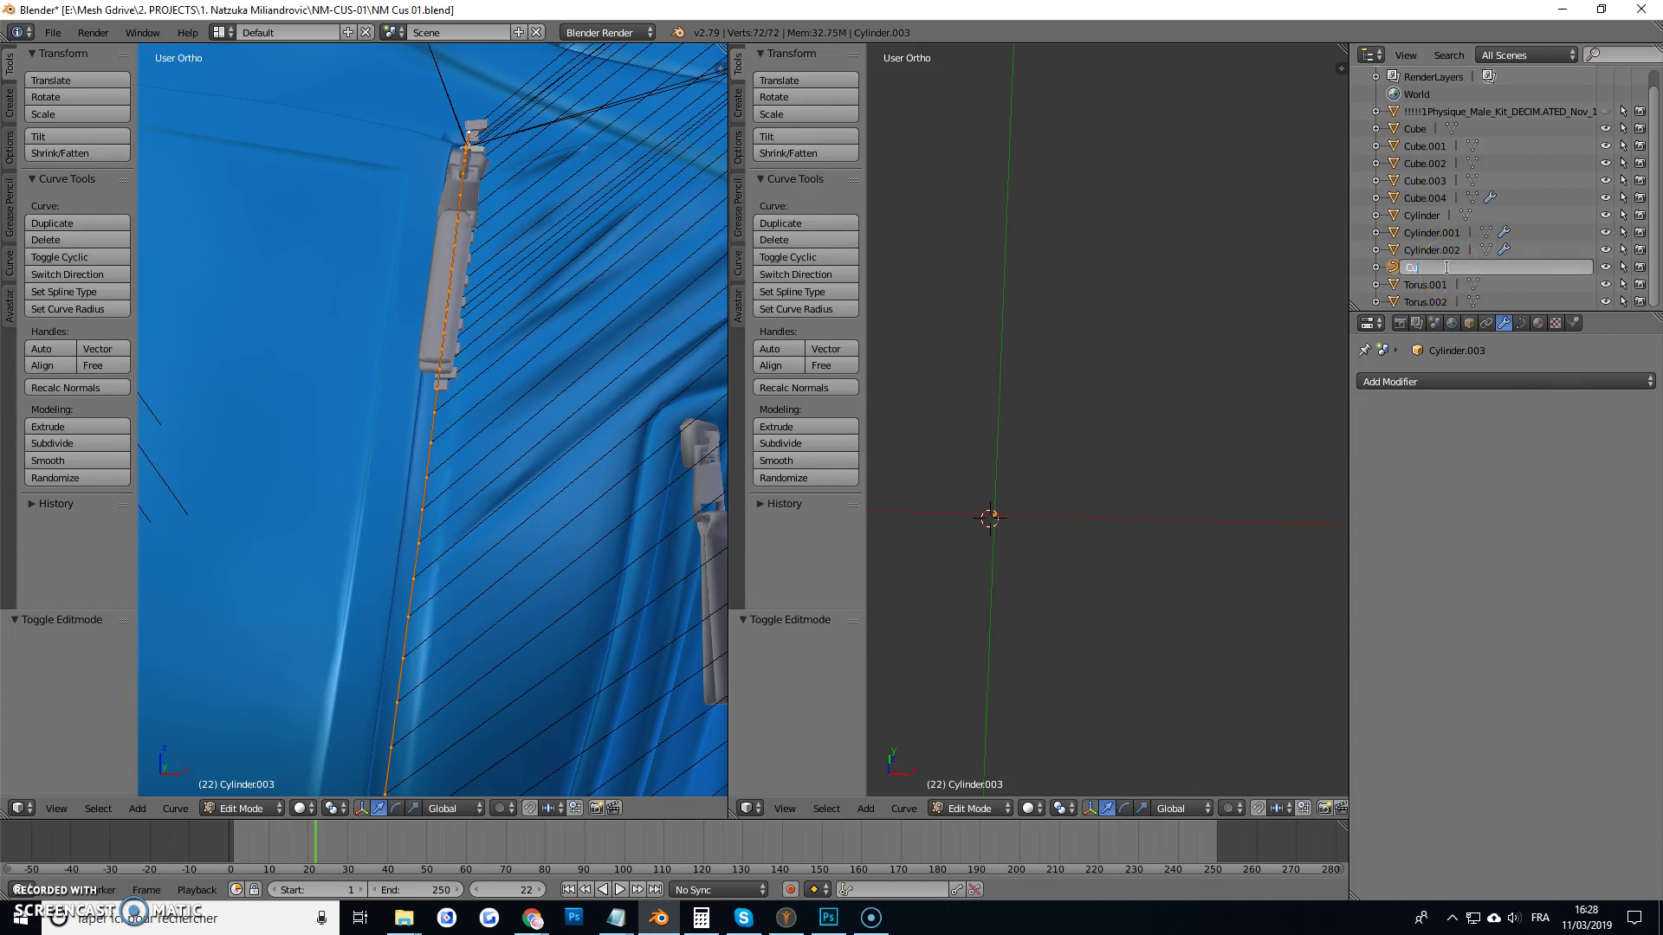
pyautogui.press('Return')
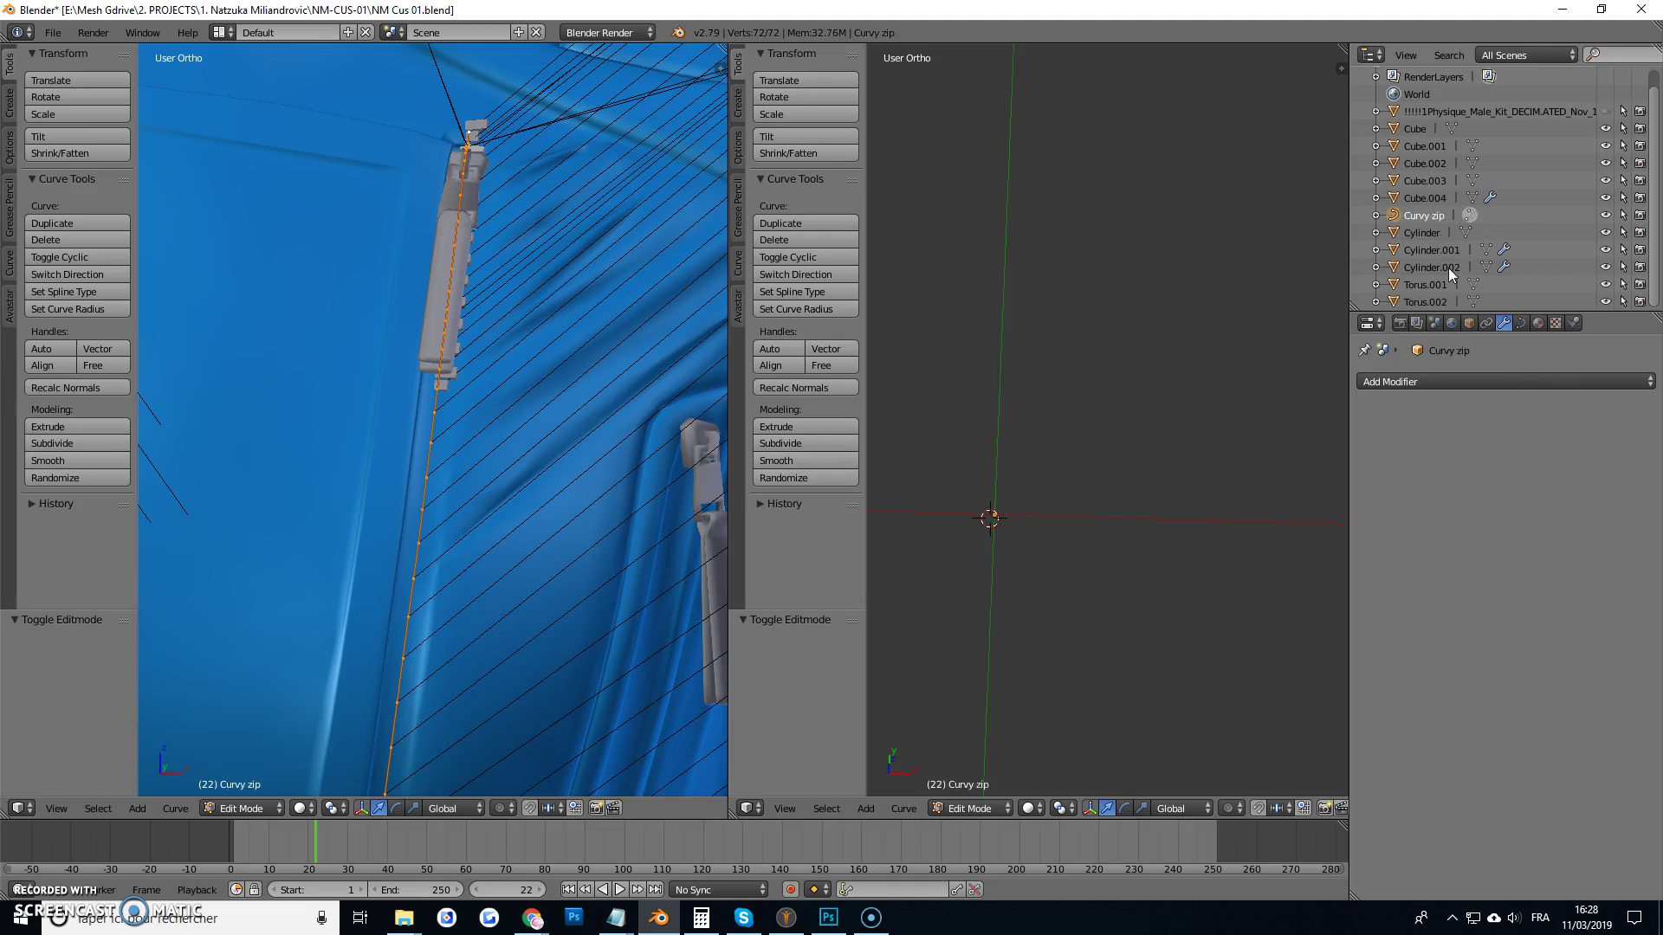
pyautogui.scroll(-5, 809, 304)
pyautogui.scroll(7, 519, 363)
pyautogui.moveTo(516, 315); pyautogui.dragTo(568, 312, button='middle')
pyautogui.scroll(-6, 558, 364)
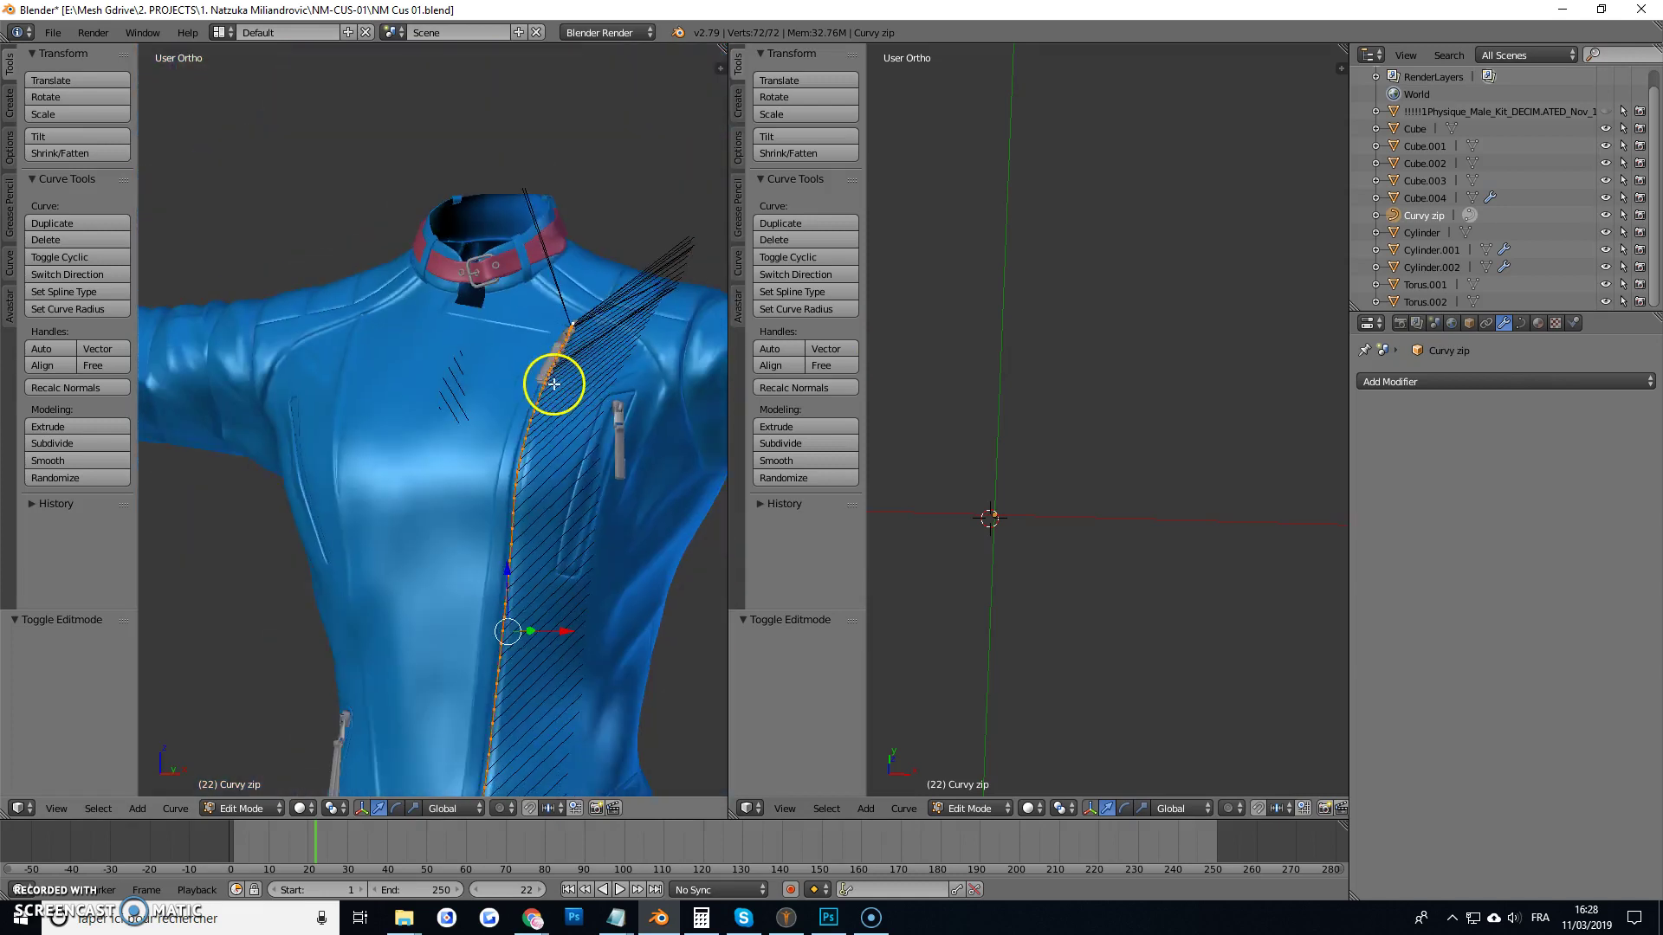
pyautogui.scroll(8, 554, 383)
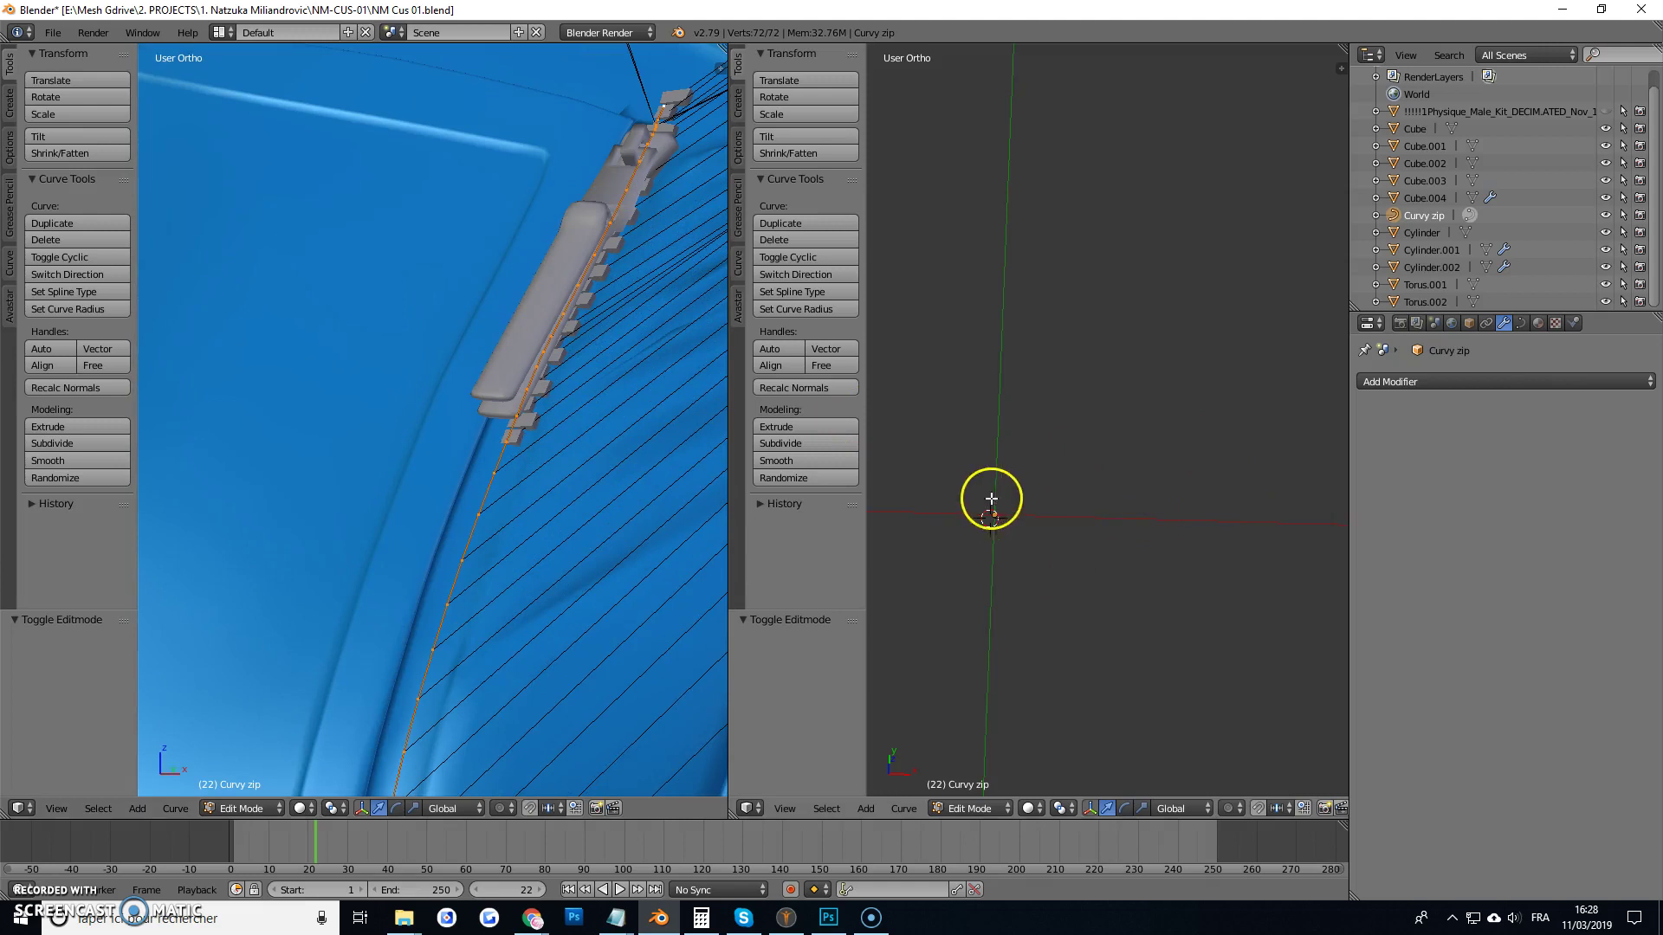
pyautogui.press('Tab')
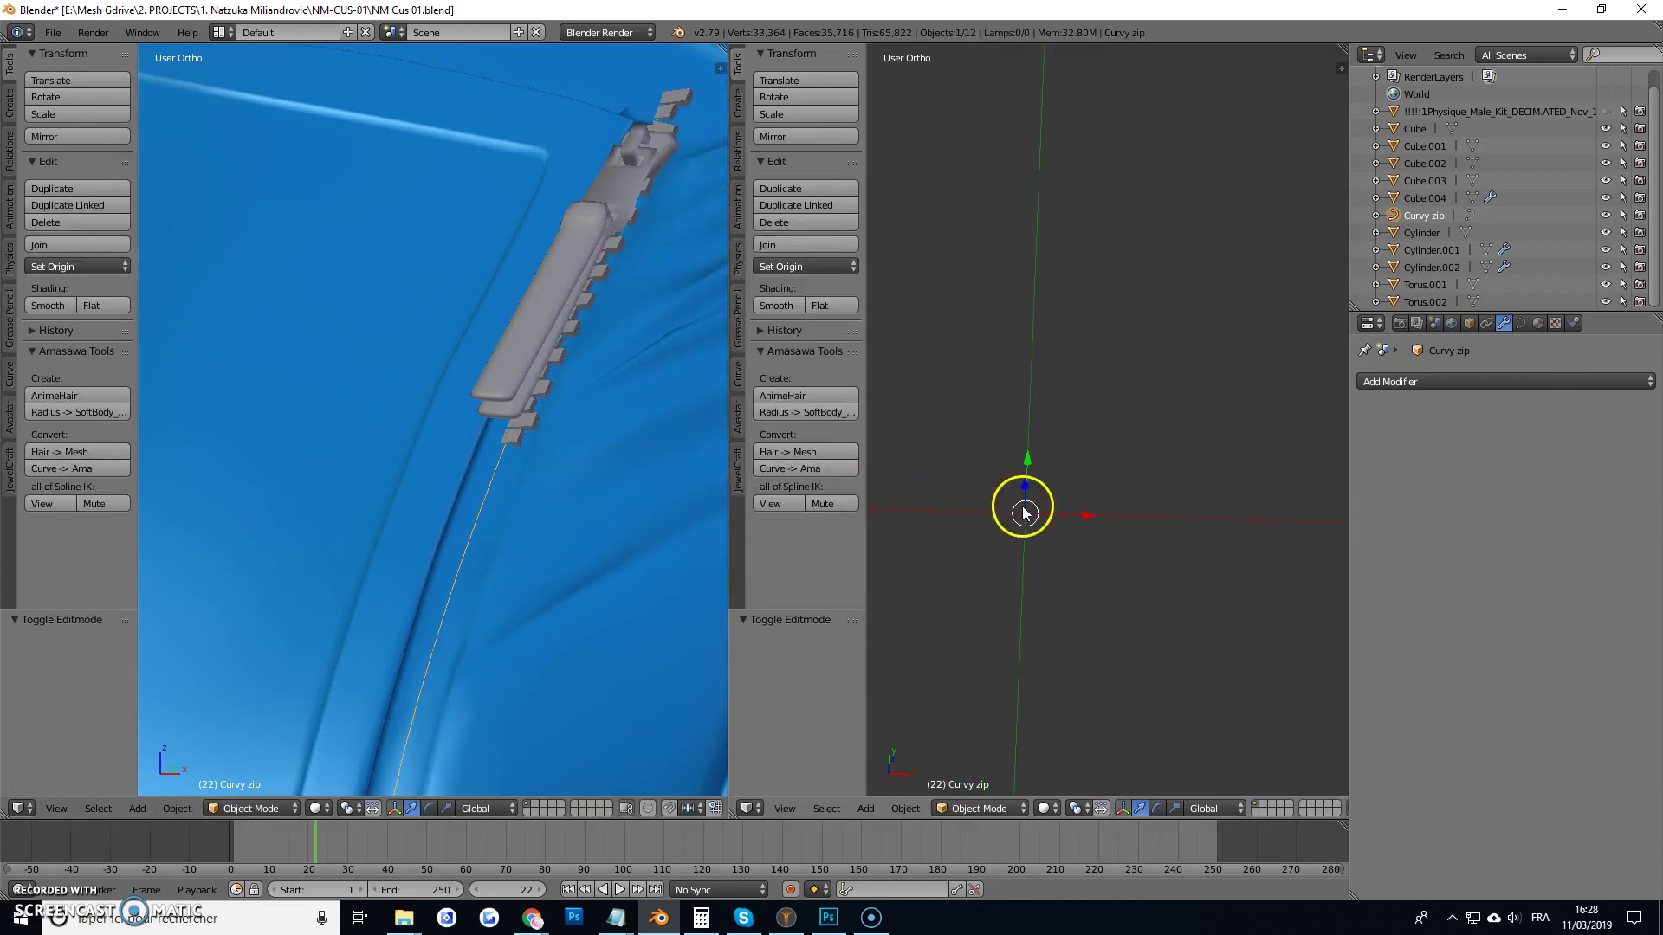
pyautogui.scroll(-5, 1026, 520)
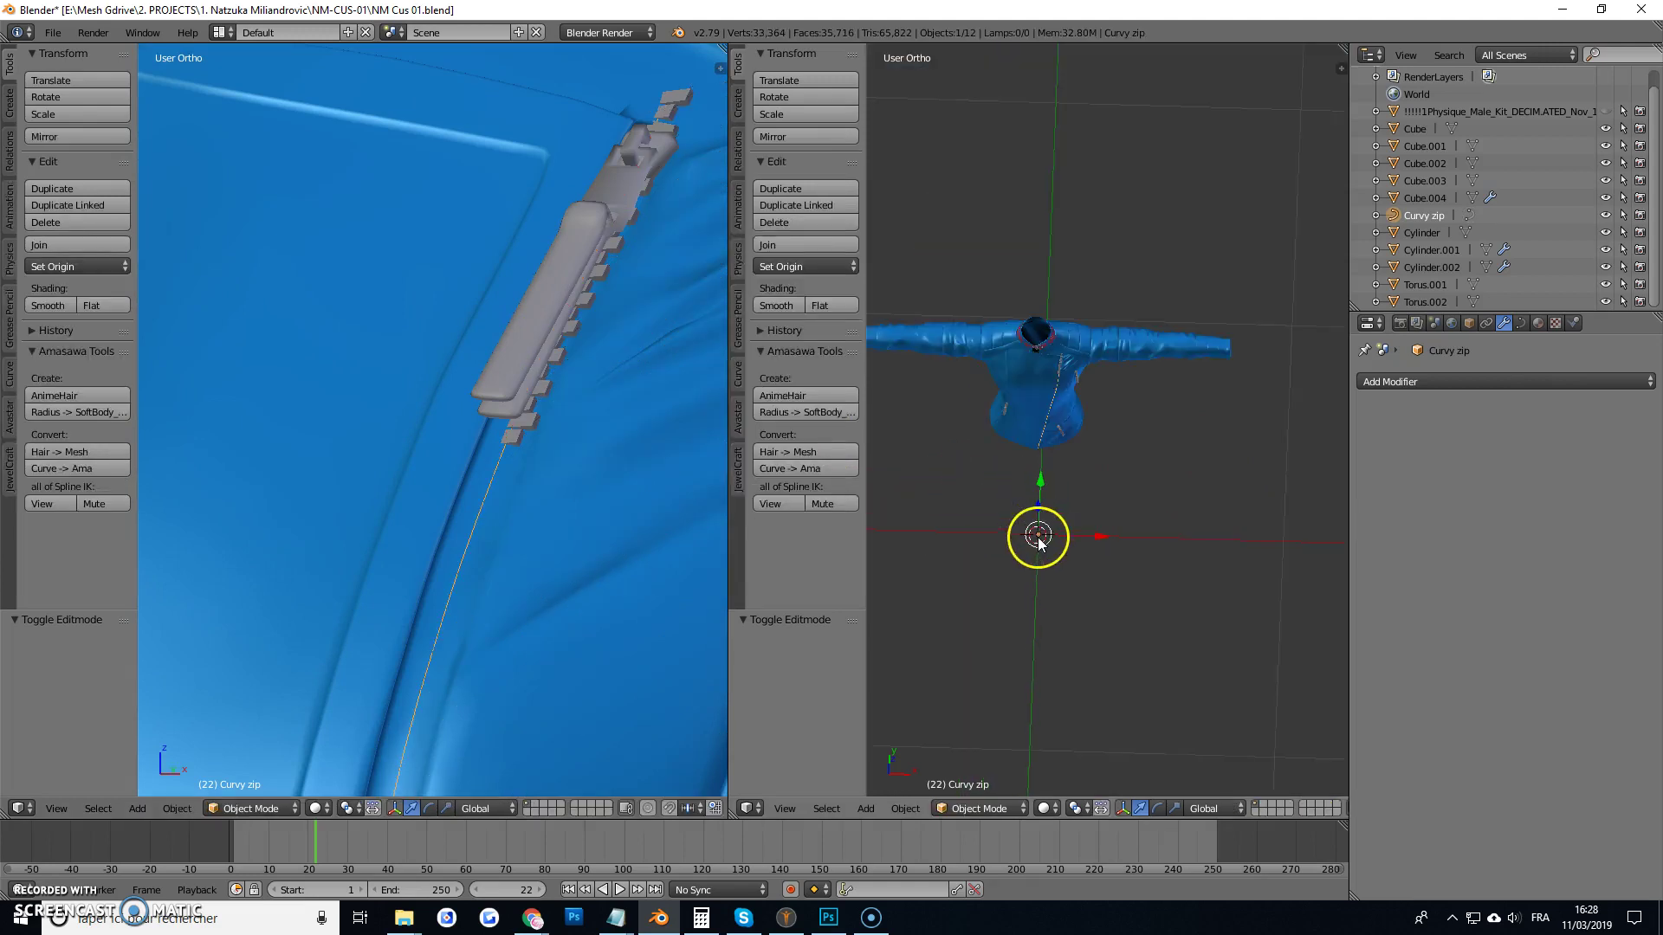
pyautogui.scroll(5, 1037, 521)
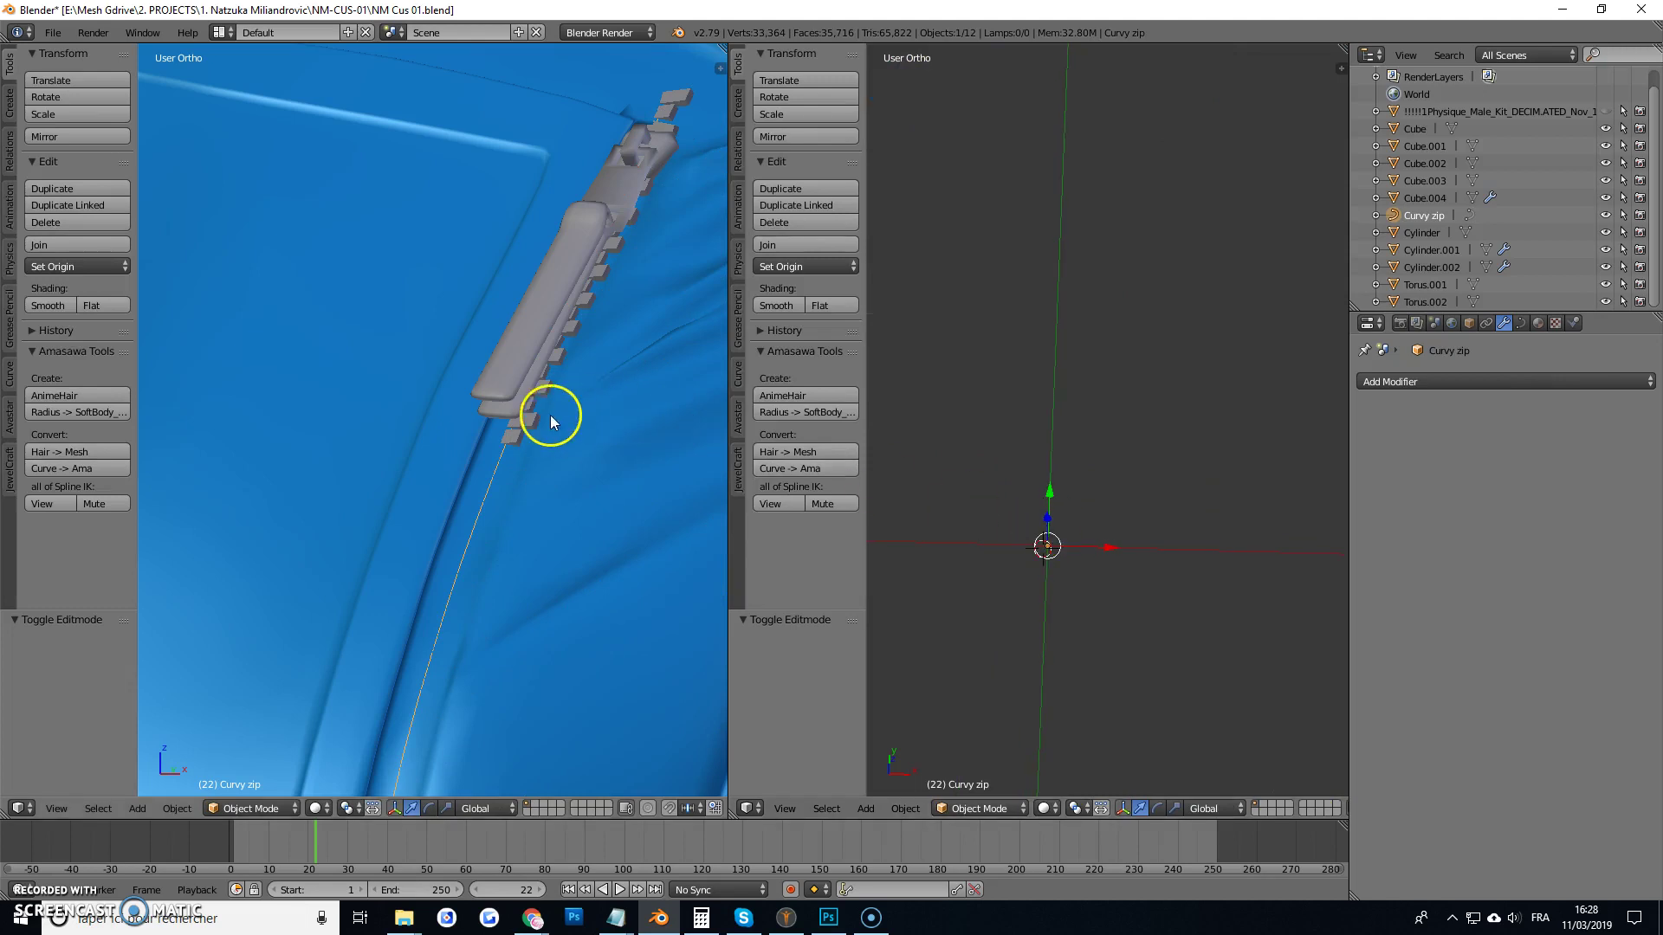
# Select Cube.004 and drag the Array modifier's Count up from 12 to 94.
pyautogui.rightClick(536, 426)
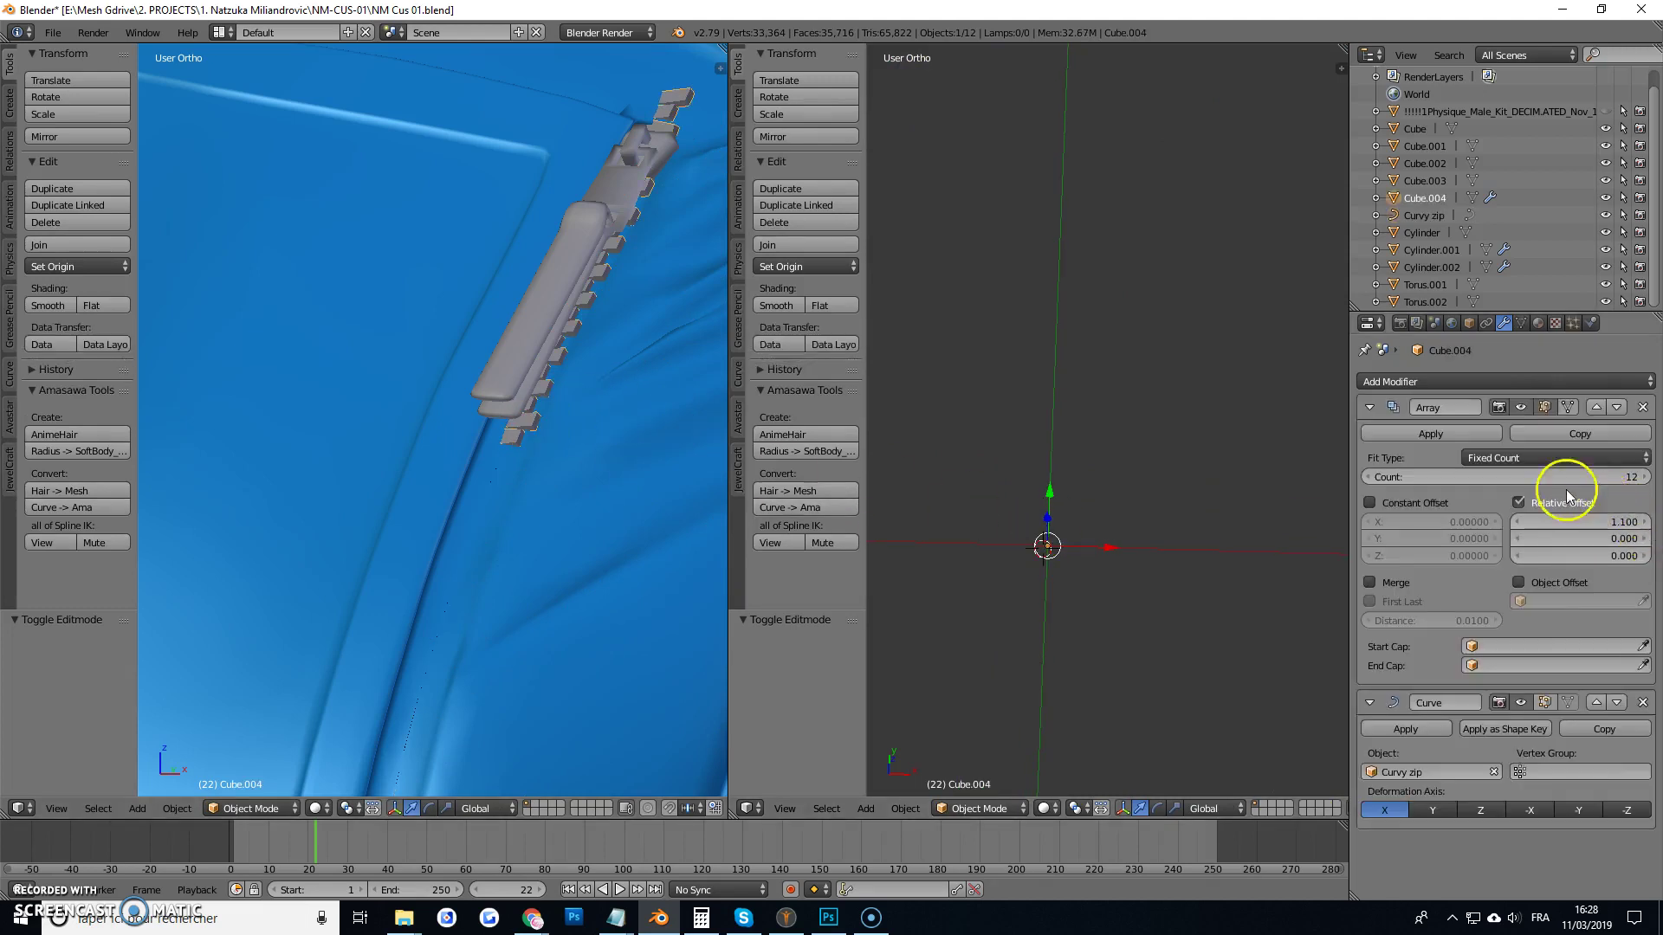
pyautogui.moveTo(1478, 476); pyautogui.dragTo(1489, 469)
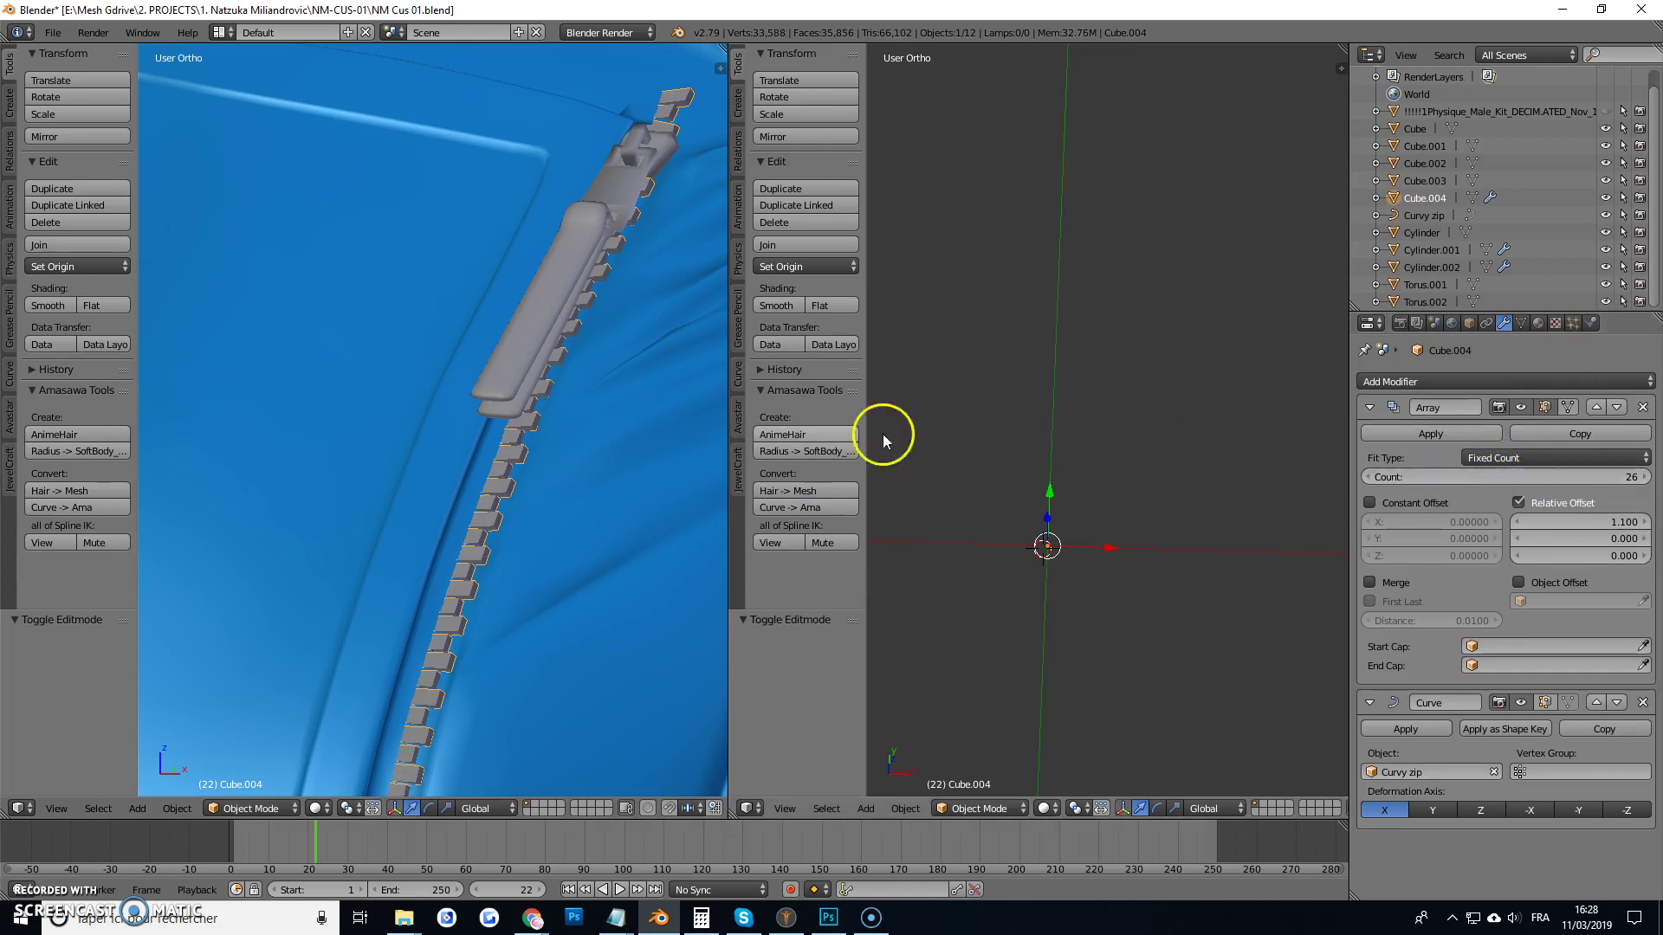
pyautogui.scroll(-8, 427, 371)
pyautogui.moveTo(1587, 490); pyautogui.dragTo(1472, 474)
pyautogui.scroll(-4, 323, 338)
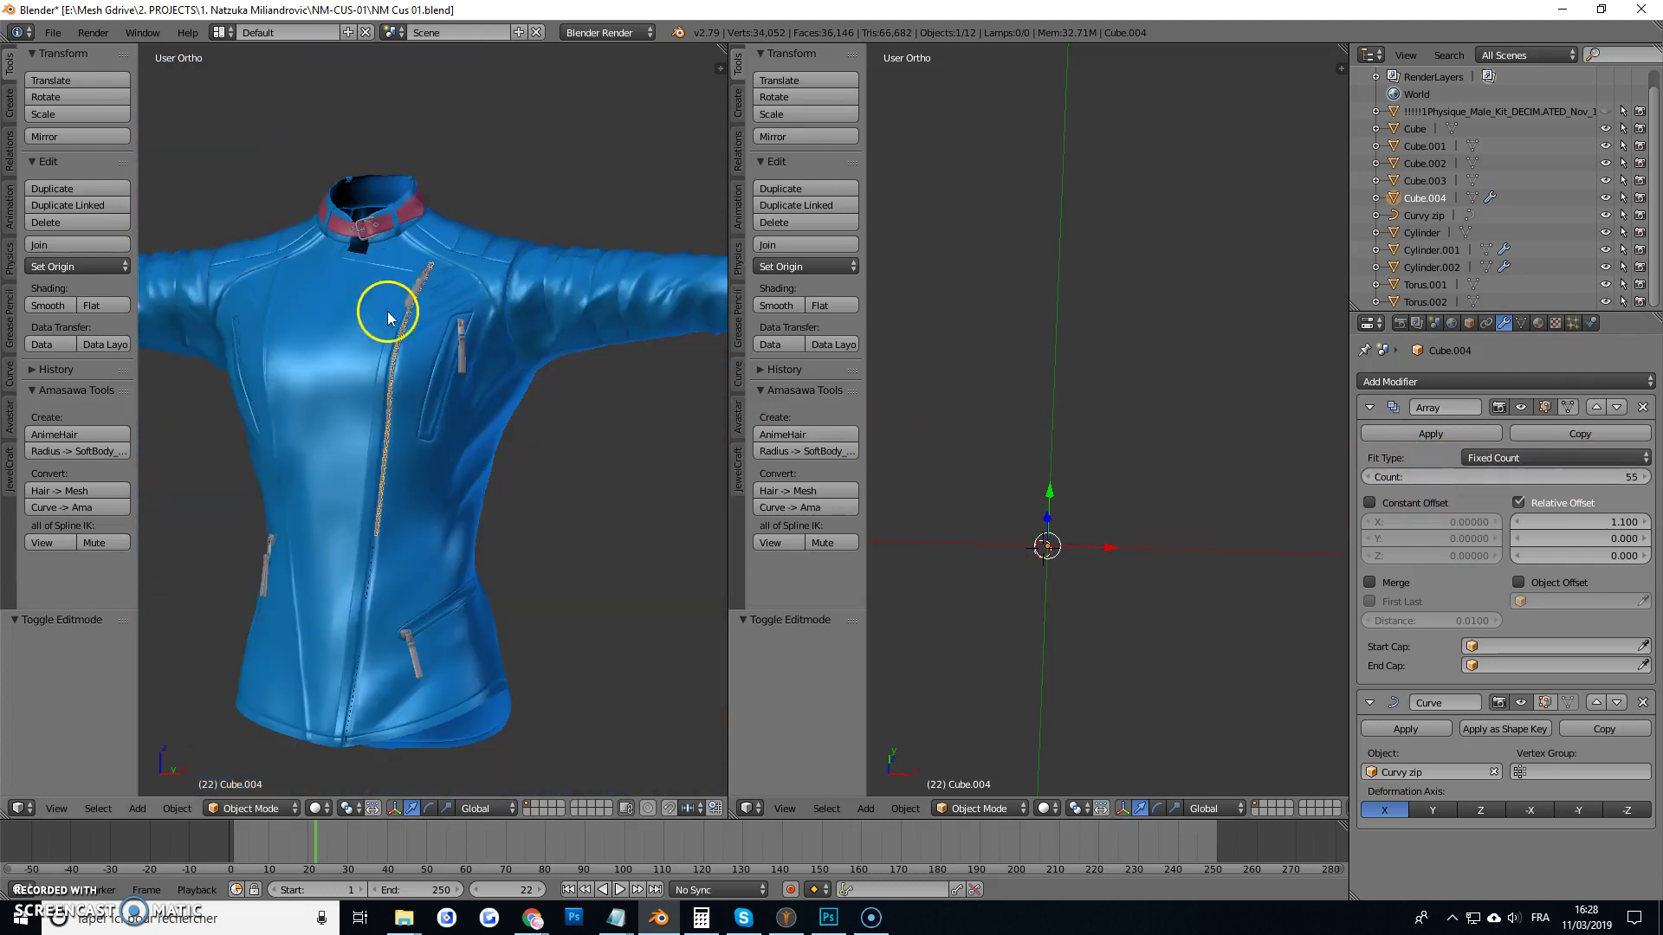
pyautogui.scroll(6, 364, 661)
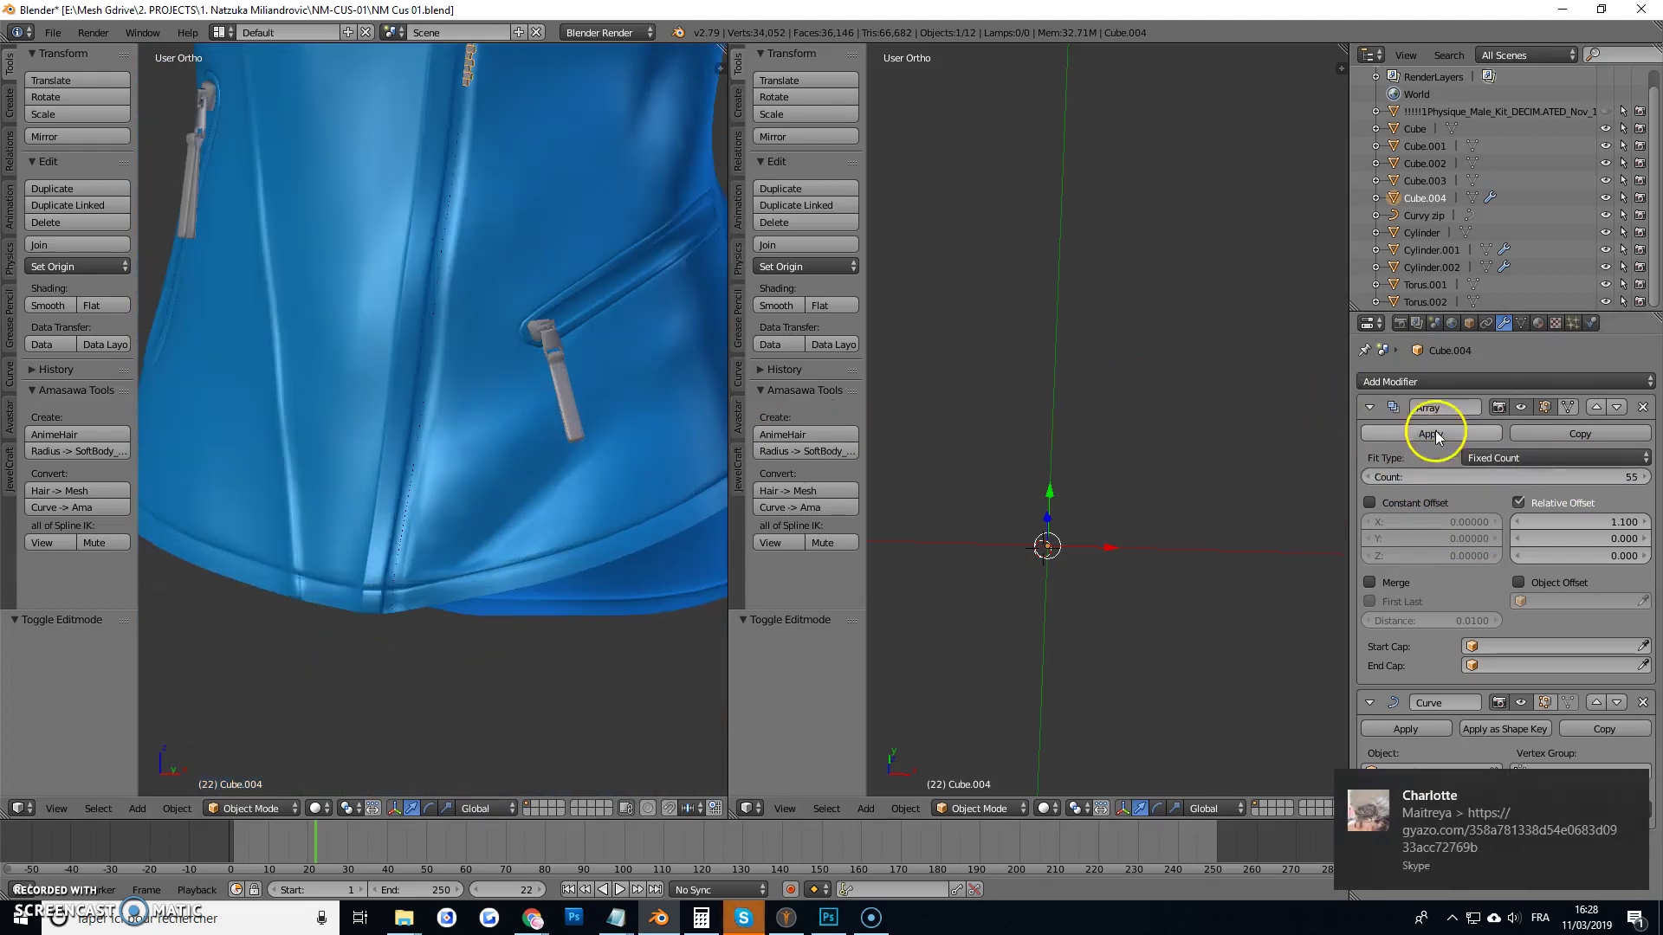
pyautogui.click(1424, 472)
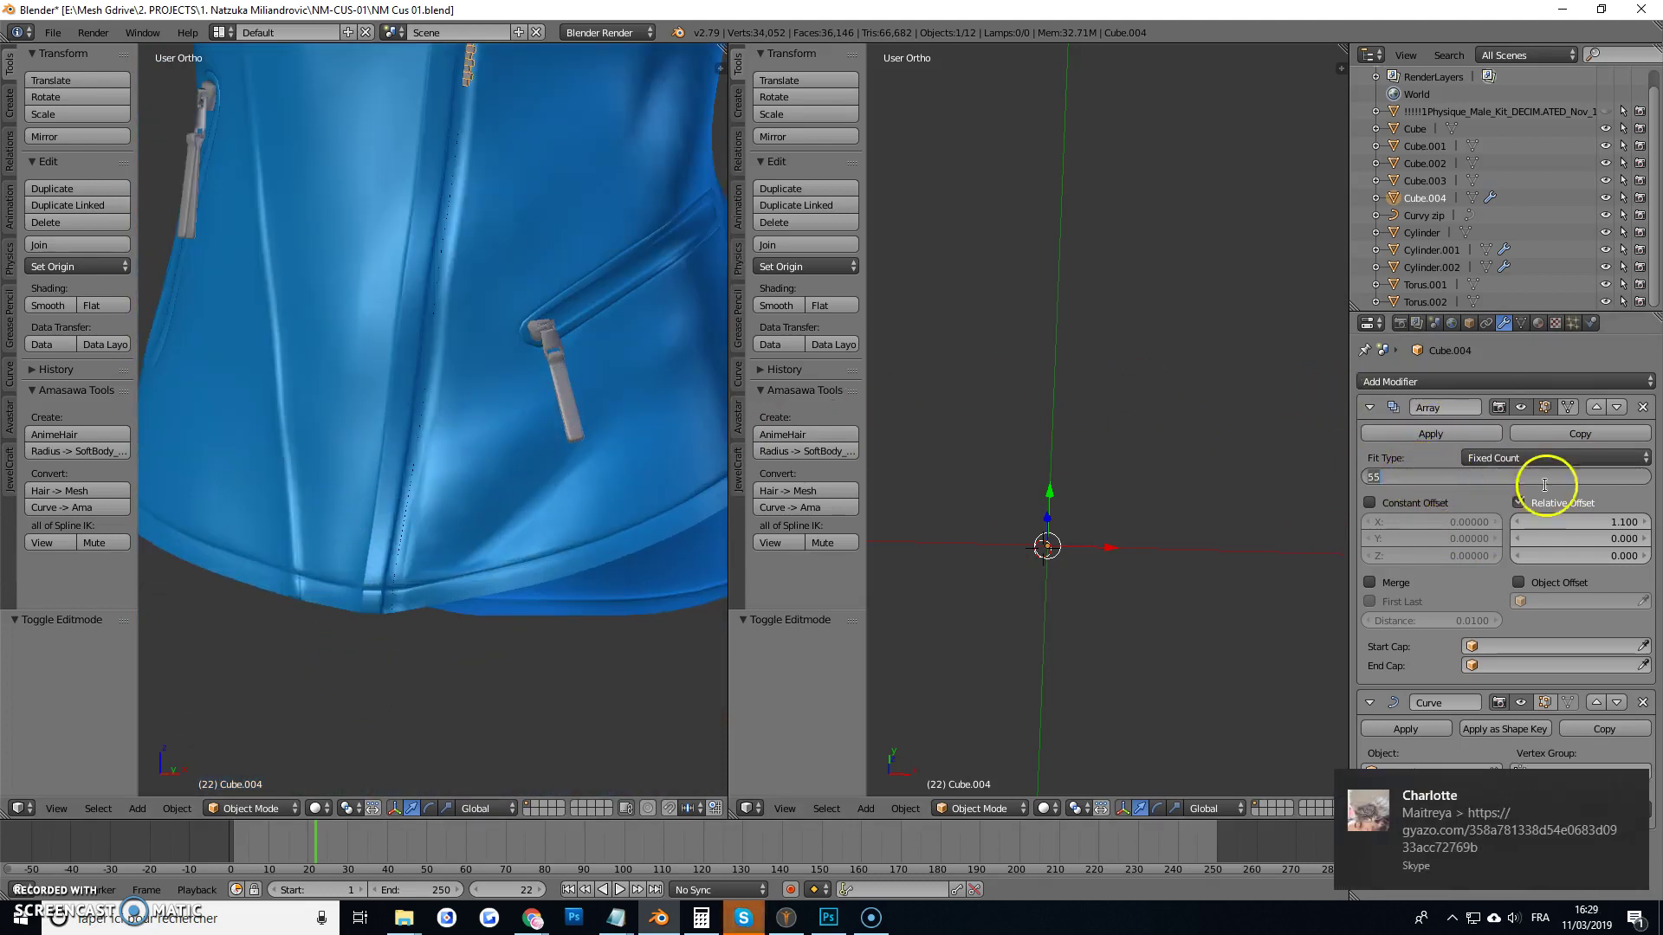
pyautogui.press('Return')
pyautogui.moveTo(1438, 476); pyautogui.dragTo(1562, 471)
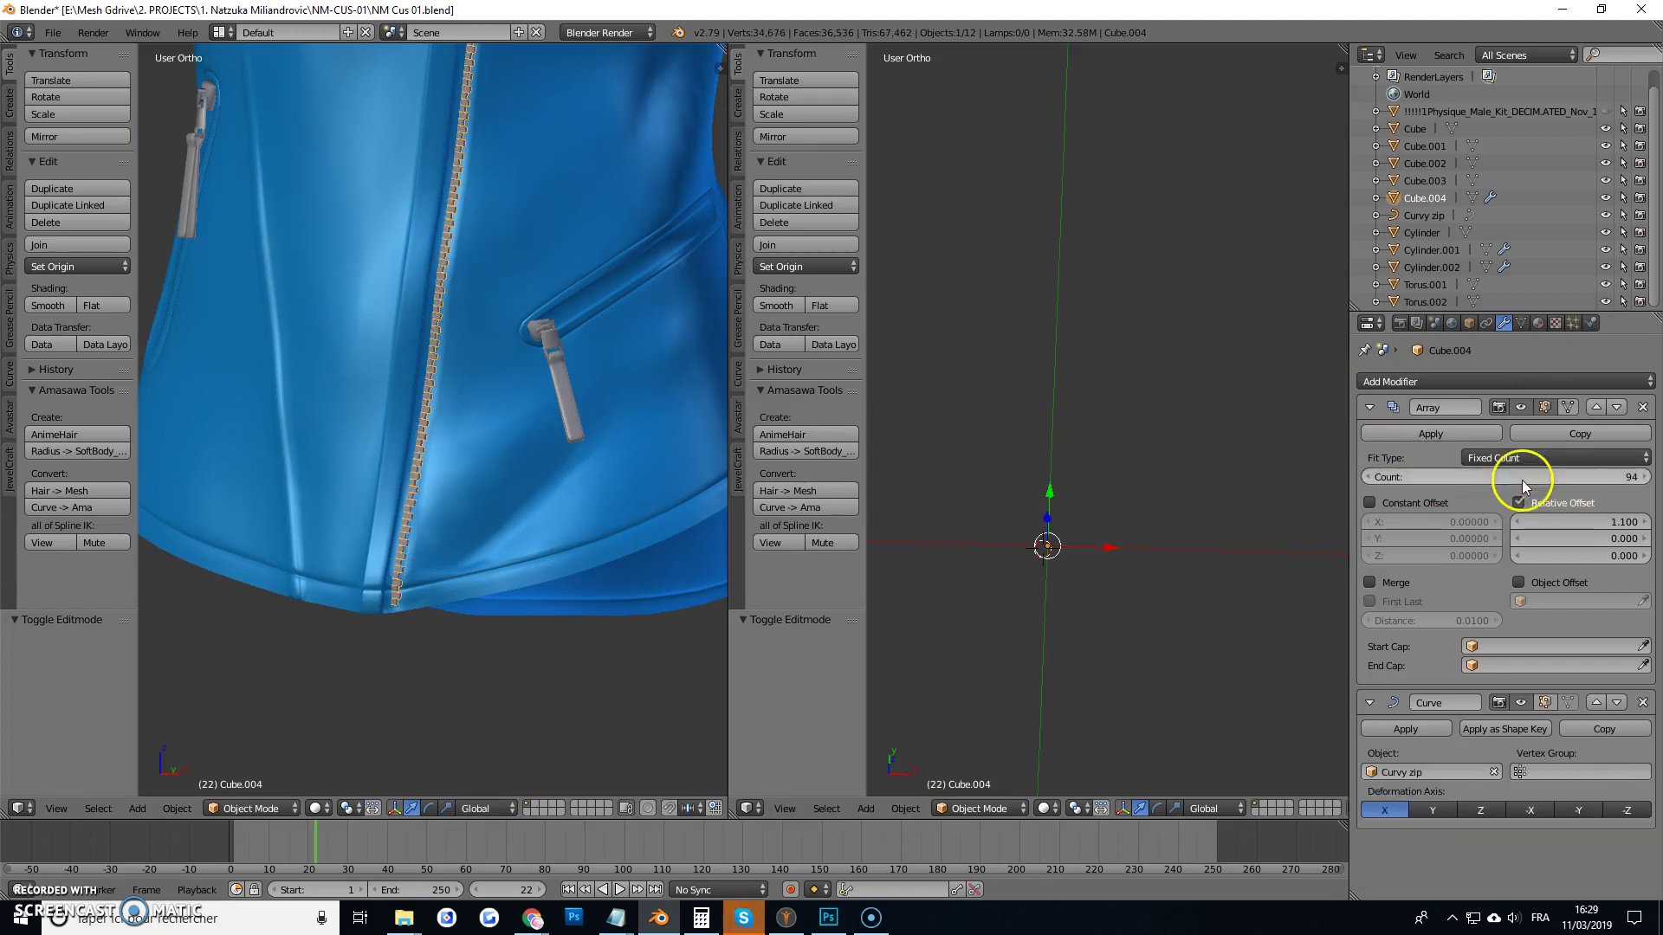
pyautogui.scroll(8, 415, 618)
pyautogui.scroll(2, 400, 593)
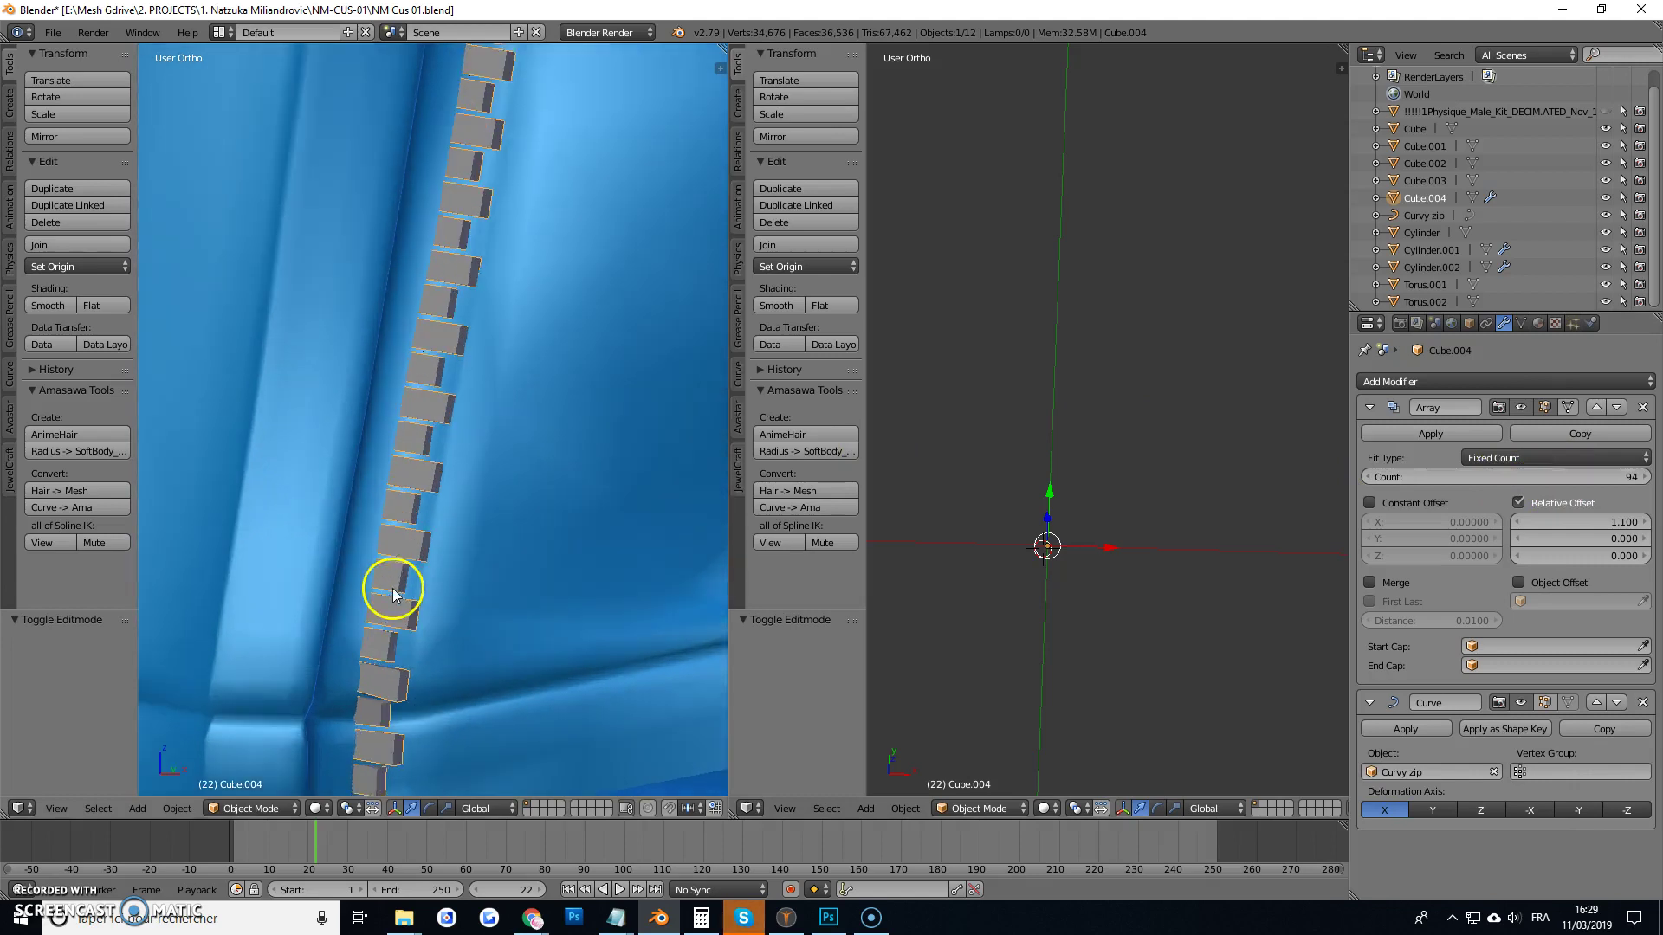
# Select all tooth vertices in Edit Mode and show the Curve deformation while editing.
pyautogui.press('Tab')
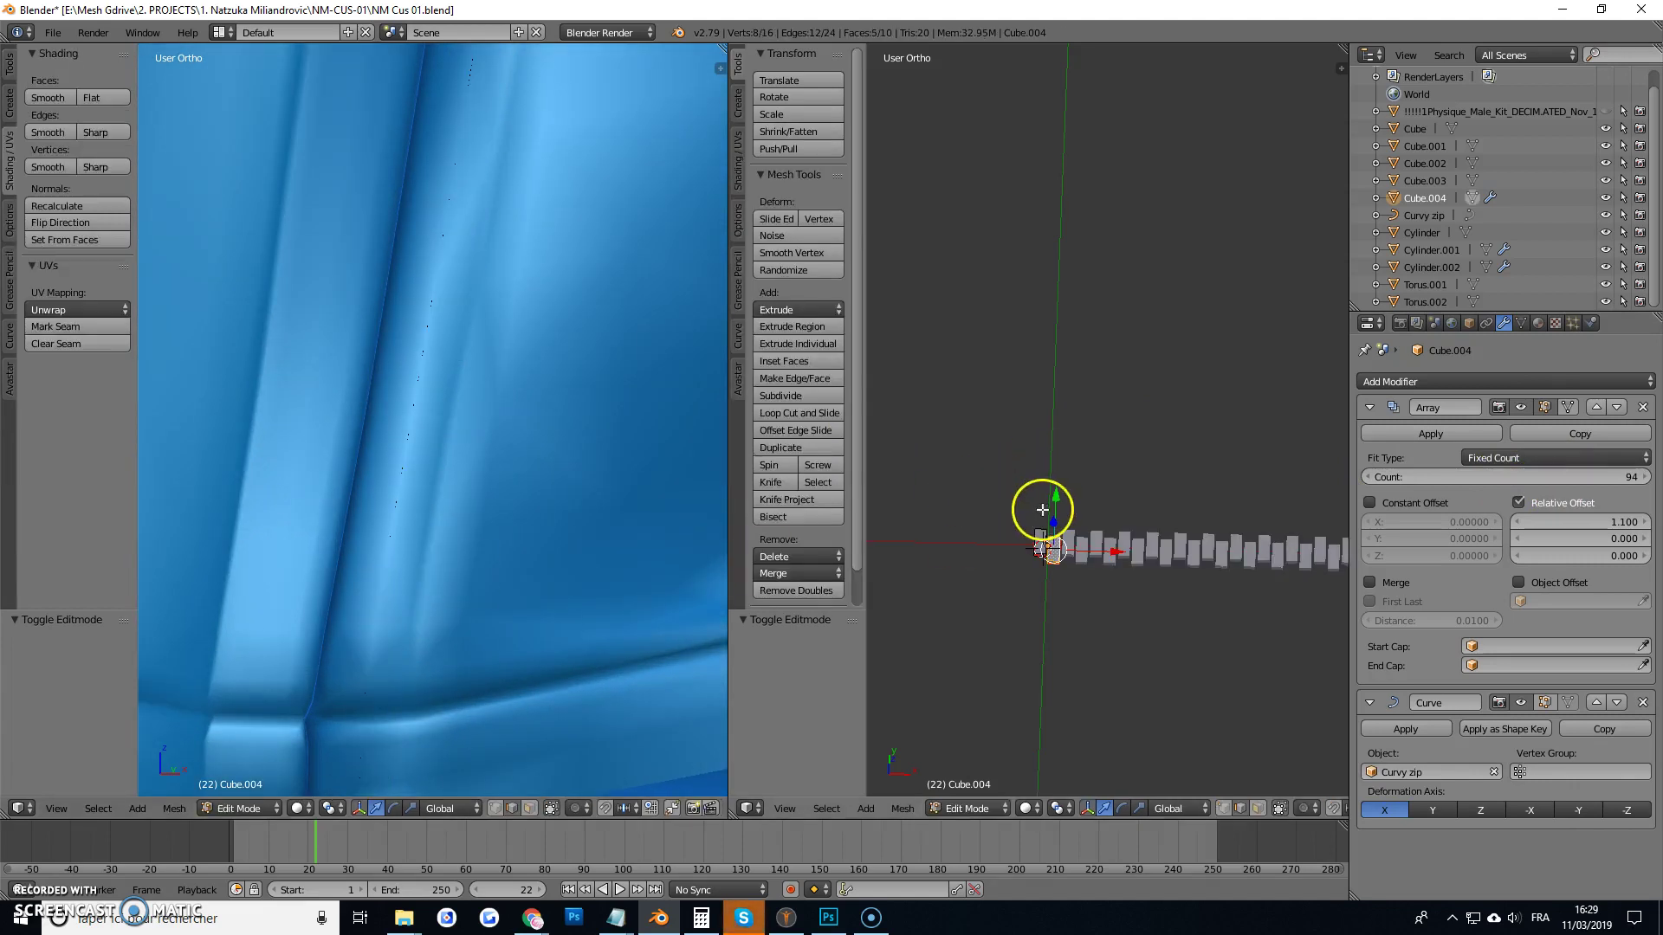
pyautogui.press('a')
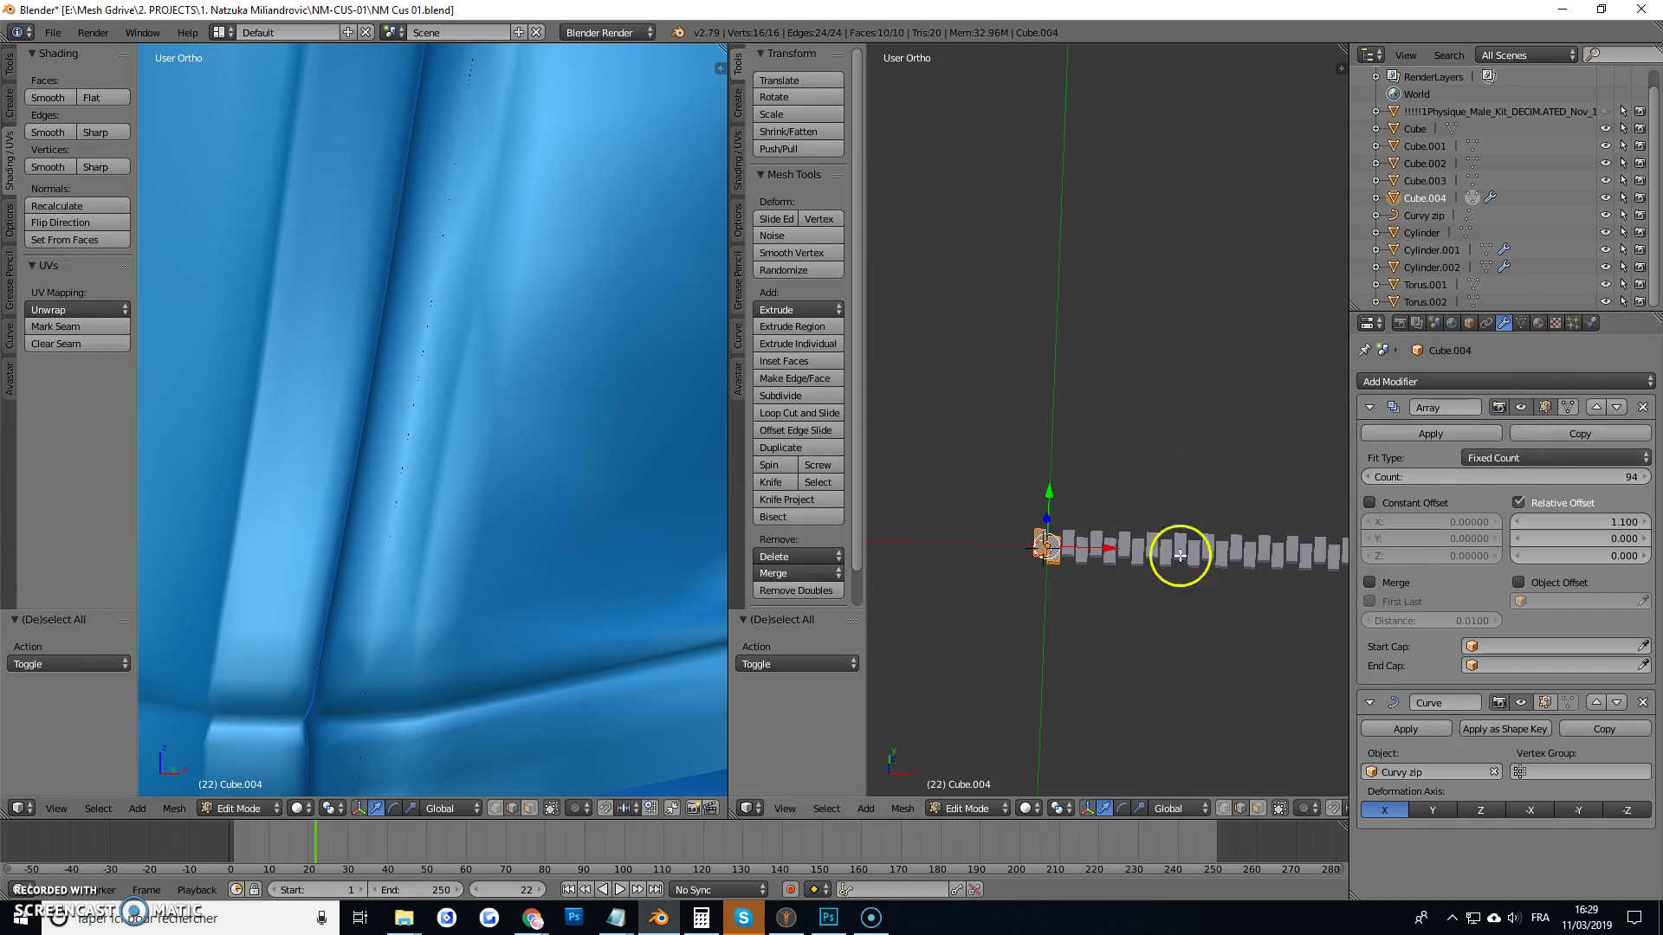
pyautogui.scroll(5, 1013, 545)
pyautogui.scroll(-1, 1030, 581)
pyautogui.moveTo(1081, 553); pyautogui.dragTo(1071, 582, button='middle')
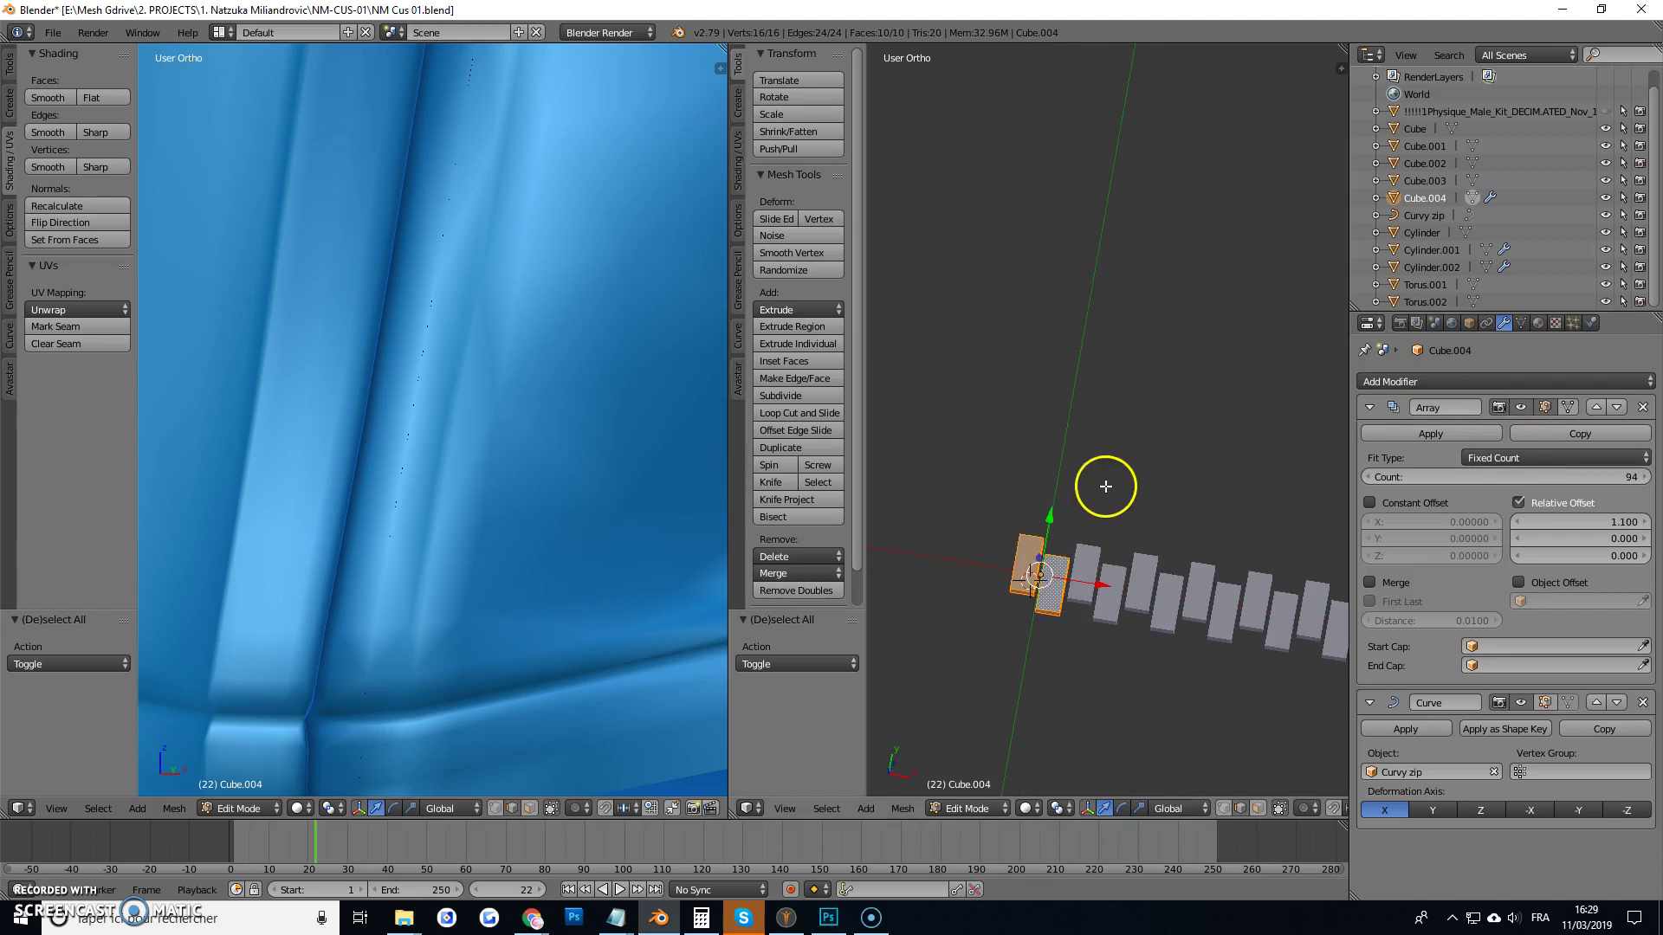
pyautogui.click(1543, 703)
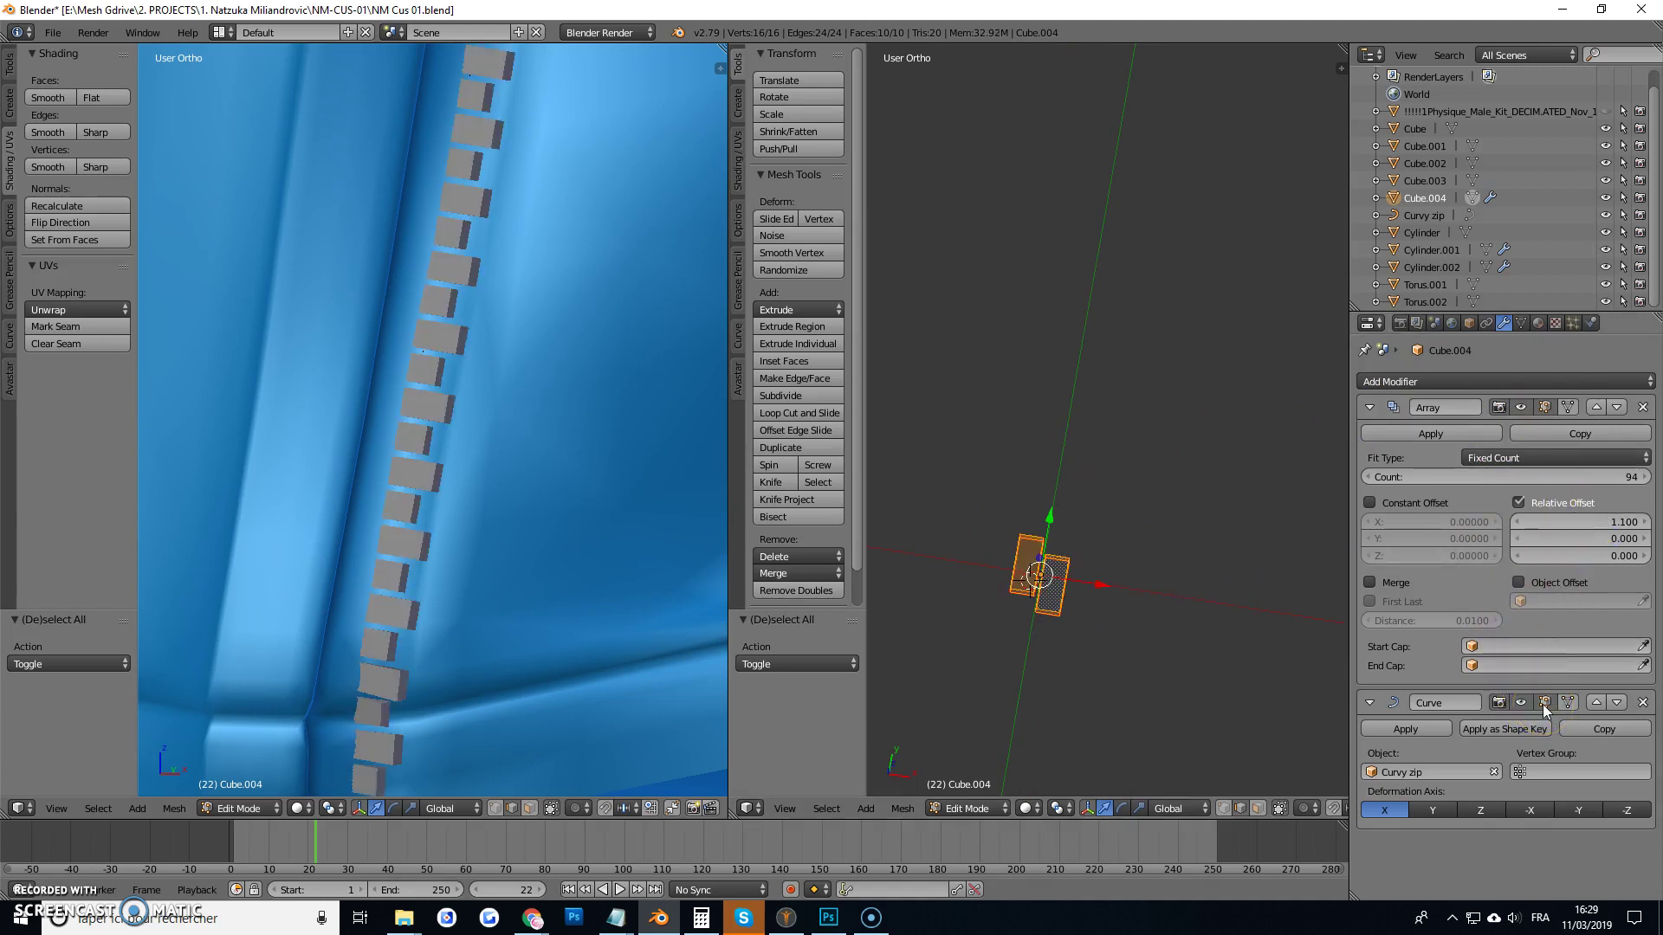
pyautogui.click(1541, 704)
pyautogui.click(1541, 704)
pyautogui.click(1541, 704)
pyautogui.click(1541, 705)
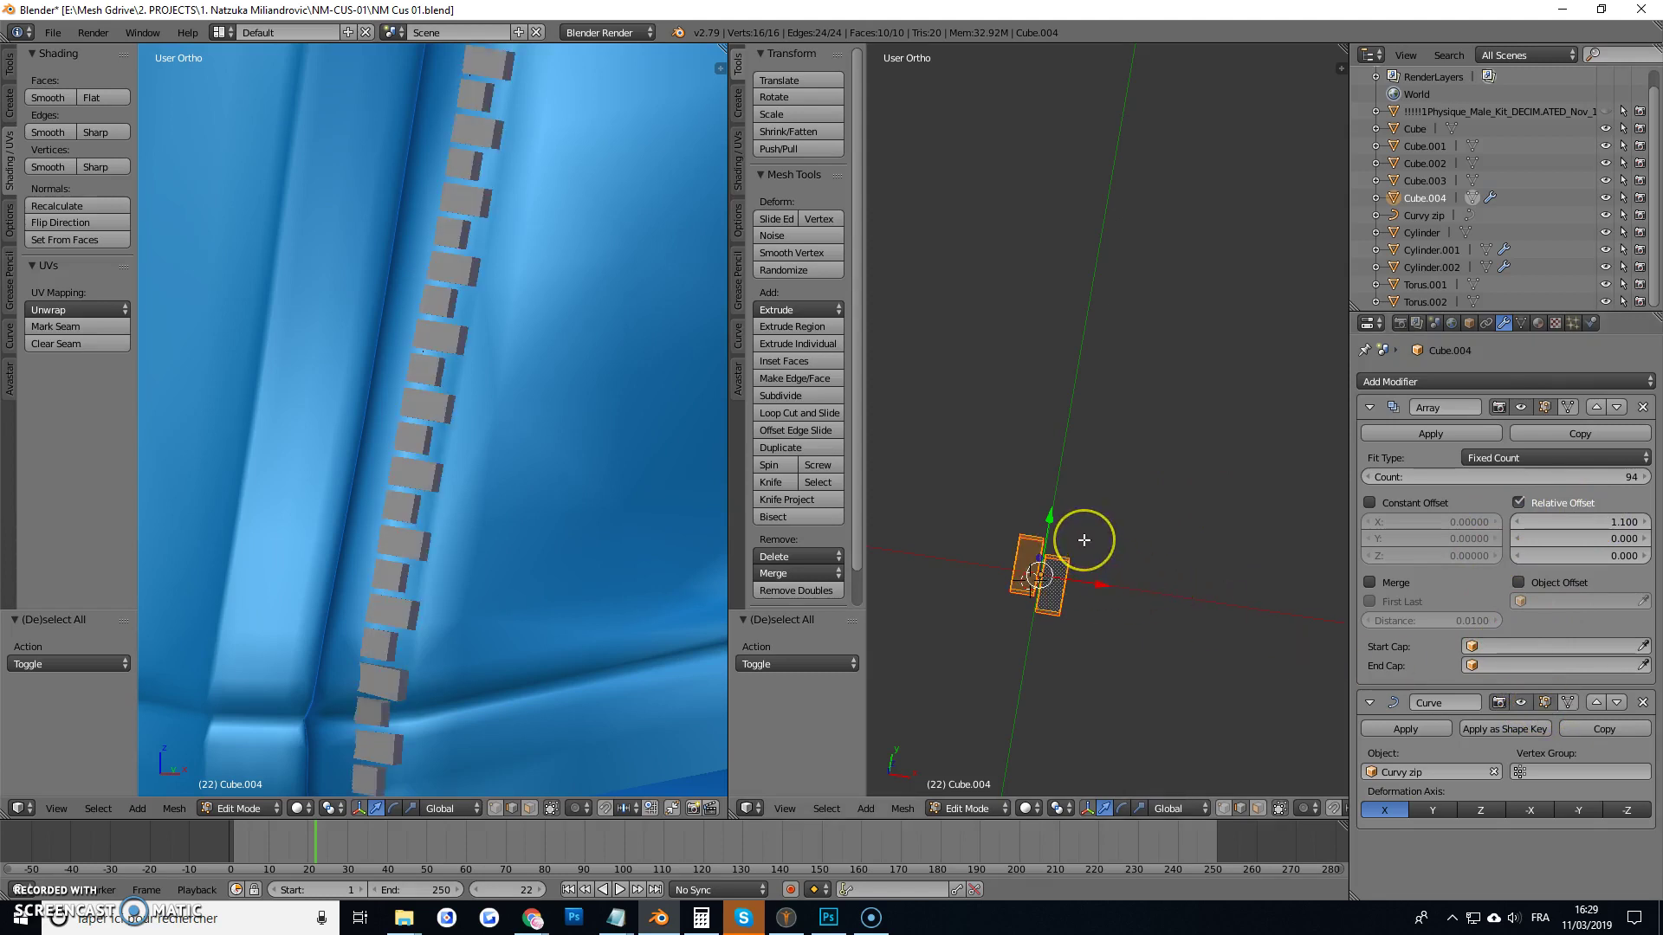
# Rotate the tooth -17.94° about X and nudge it slightly along Z.
pyautogui.press('r')
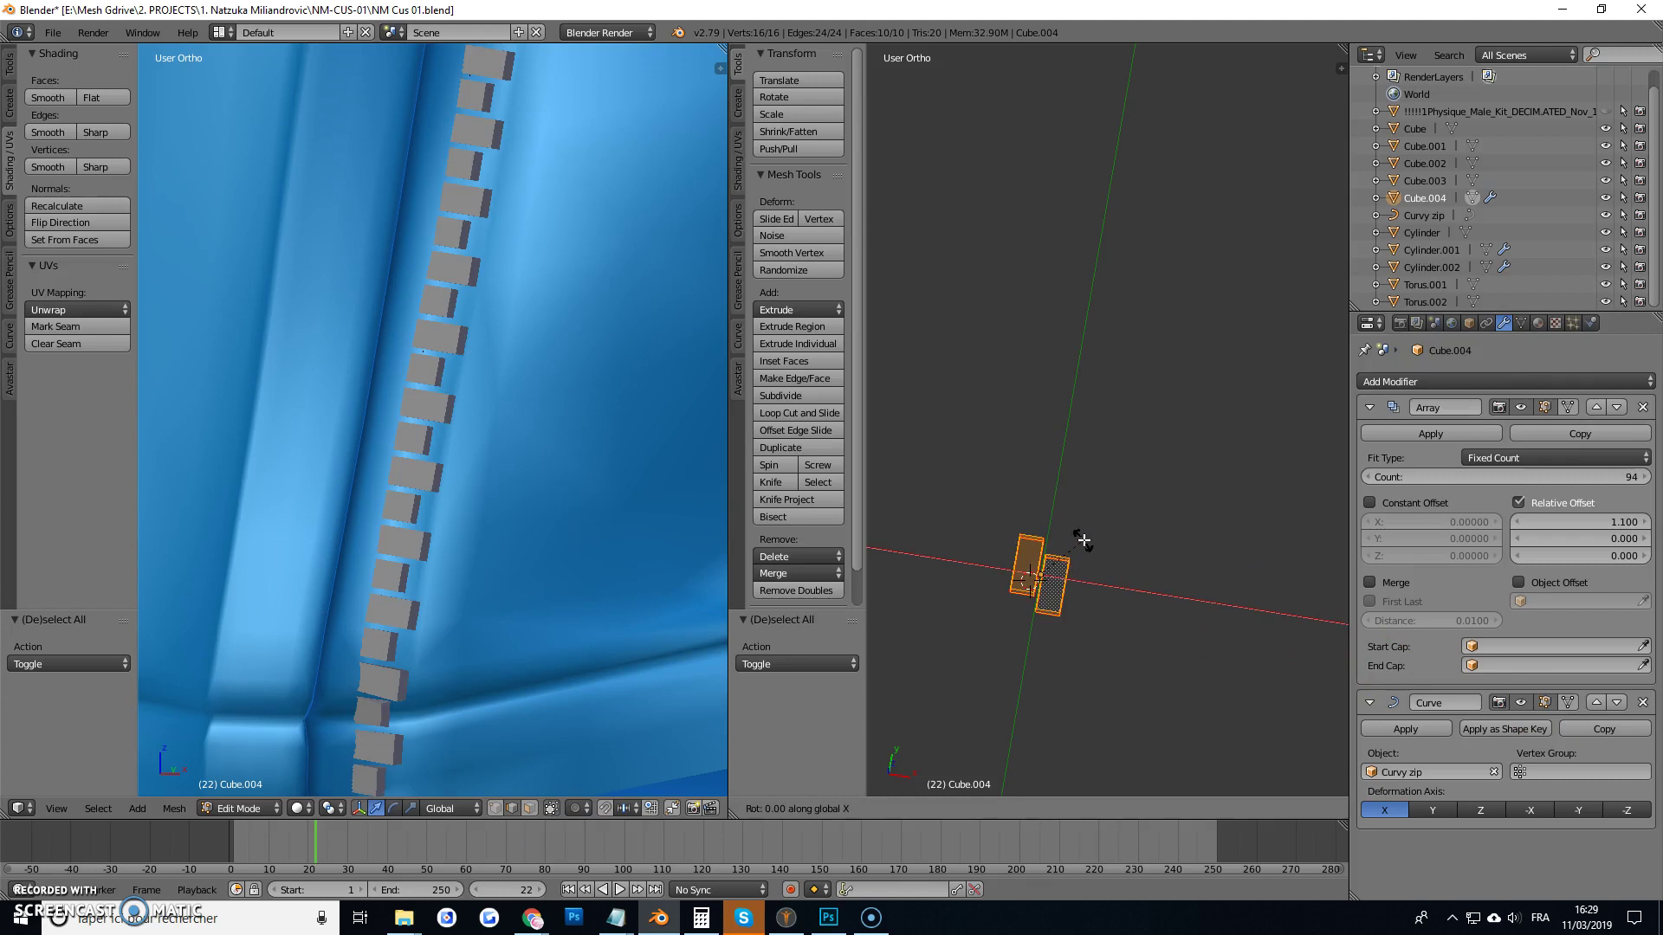
pyautogui.moveTo(1084, 537); pyautogui.dragTo(1088, 557)
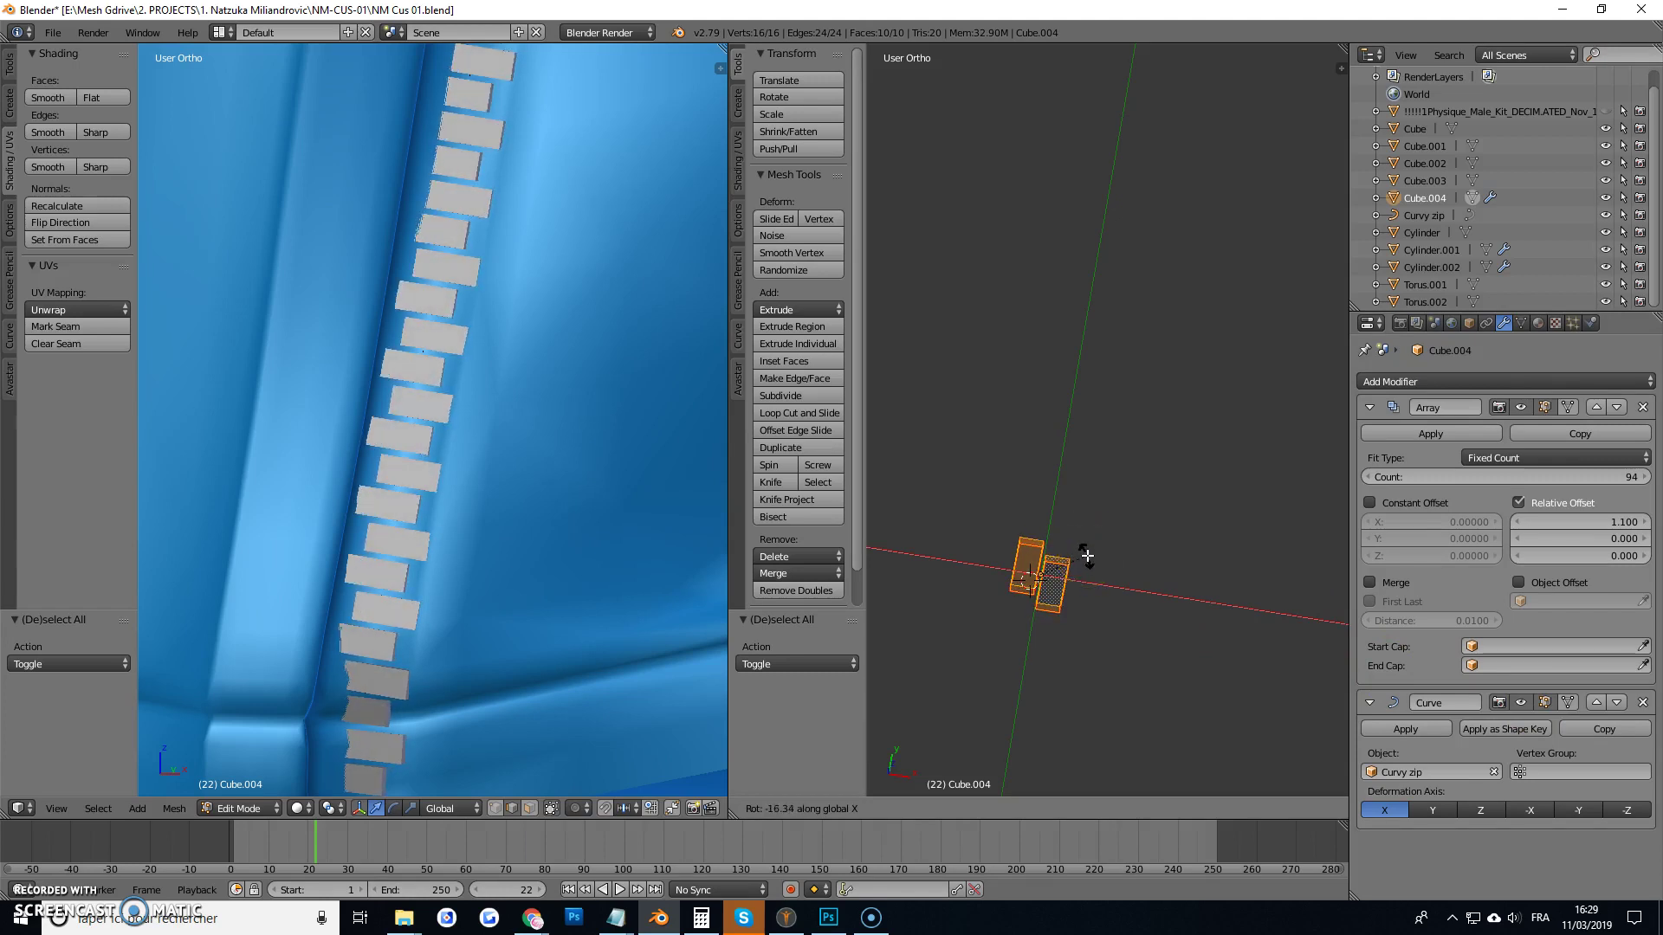
pyautogui.moveTo(1088, 556); pyautogui.dragTo(1082, 560)
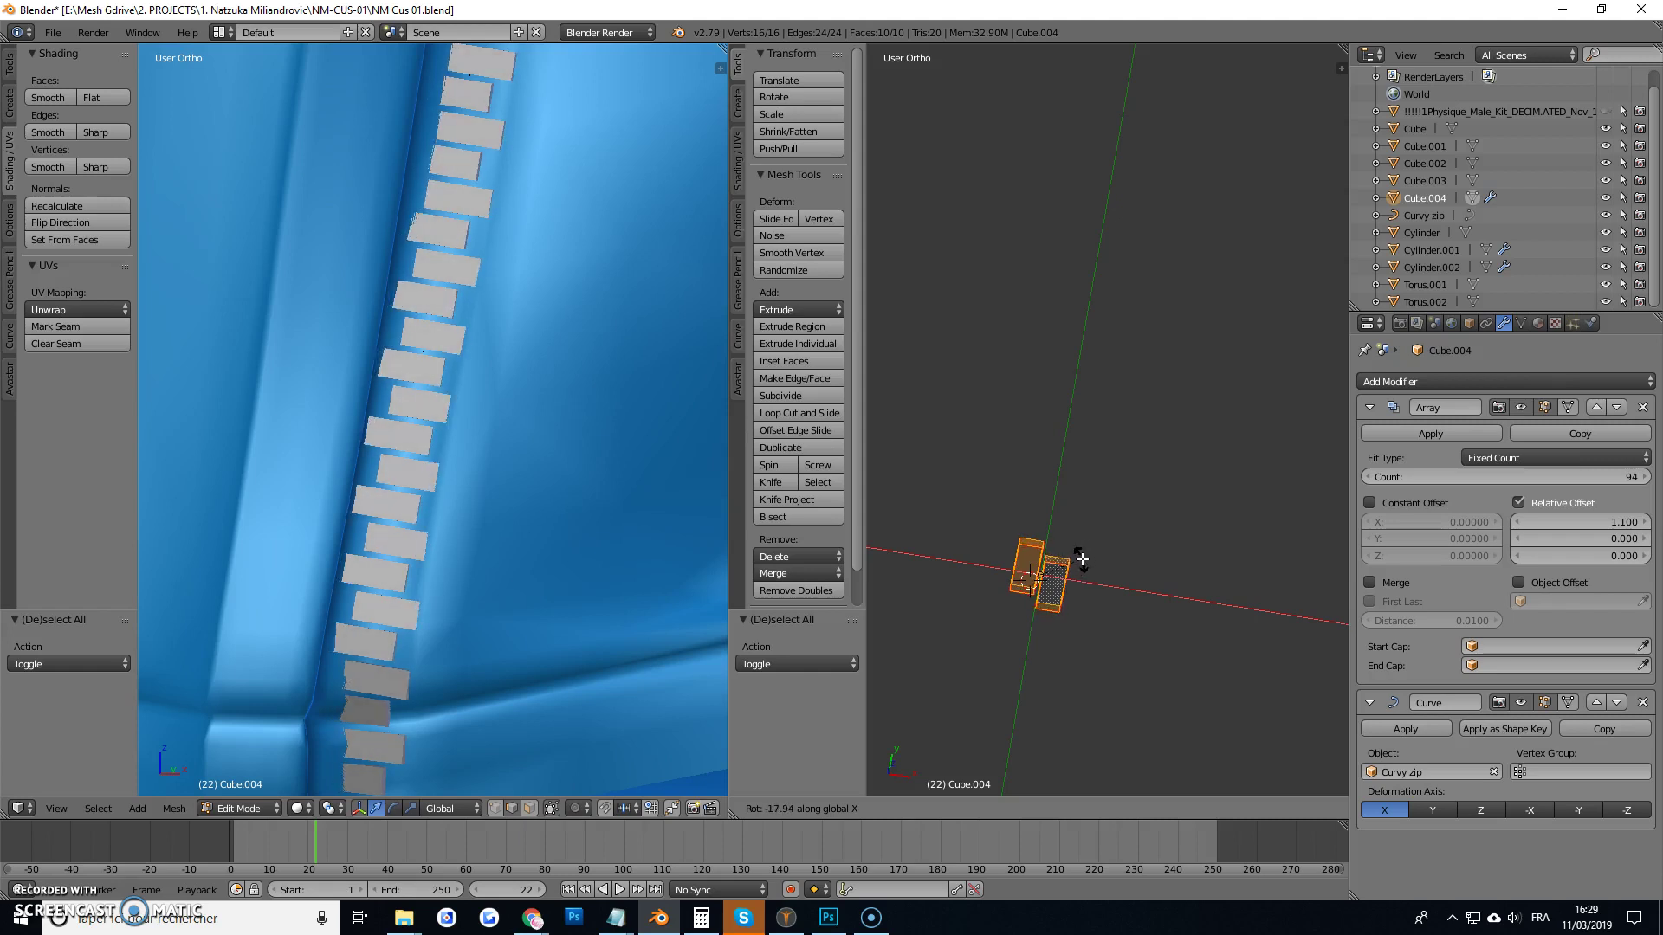
pyautogui.click(1082, 559)
pyautogui.moveTo(1053, 556); pyautogui.dragTo(1049, 512, button='middle')
pyautogui.moveTo(1036, 528); pyautogui.dragTo(1050, 519)
pyautogui.click(1039, 572)
pyautogui.scroll(-8, 427, 427)
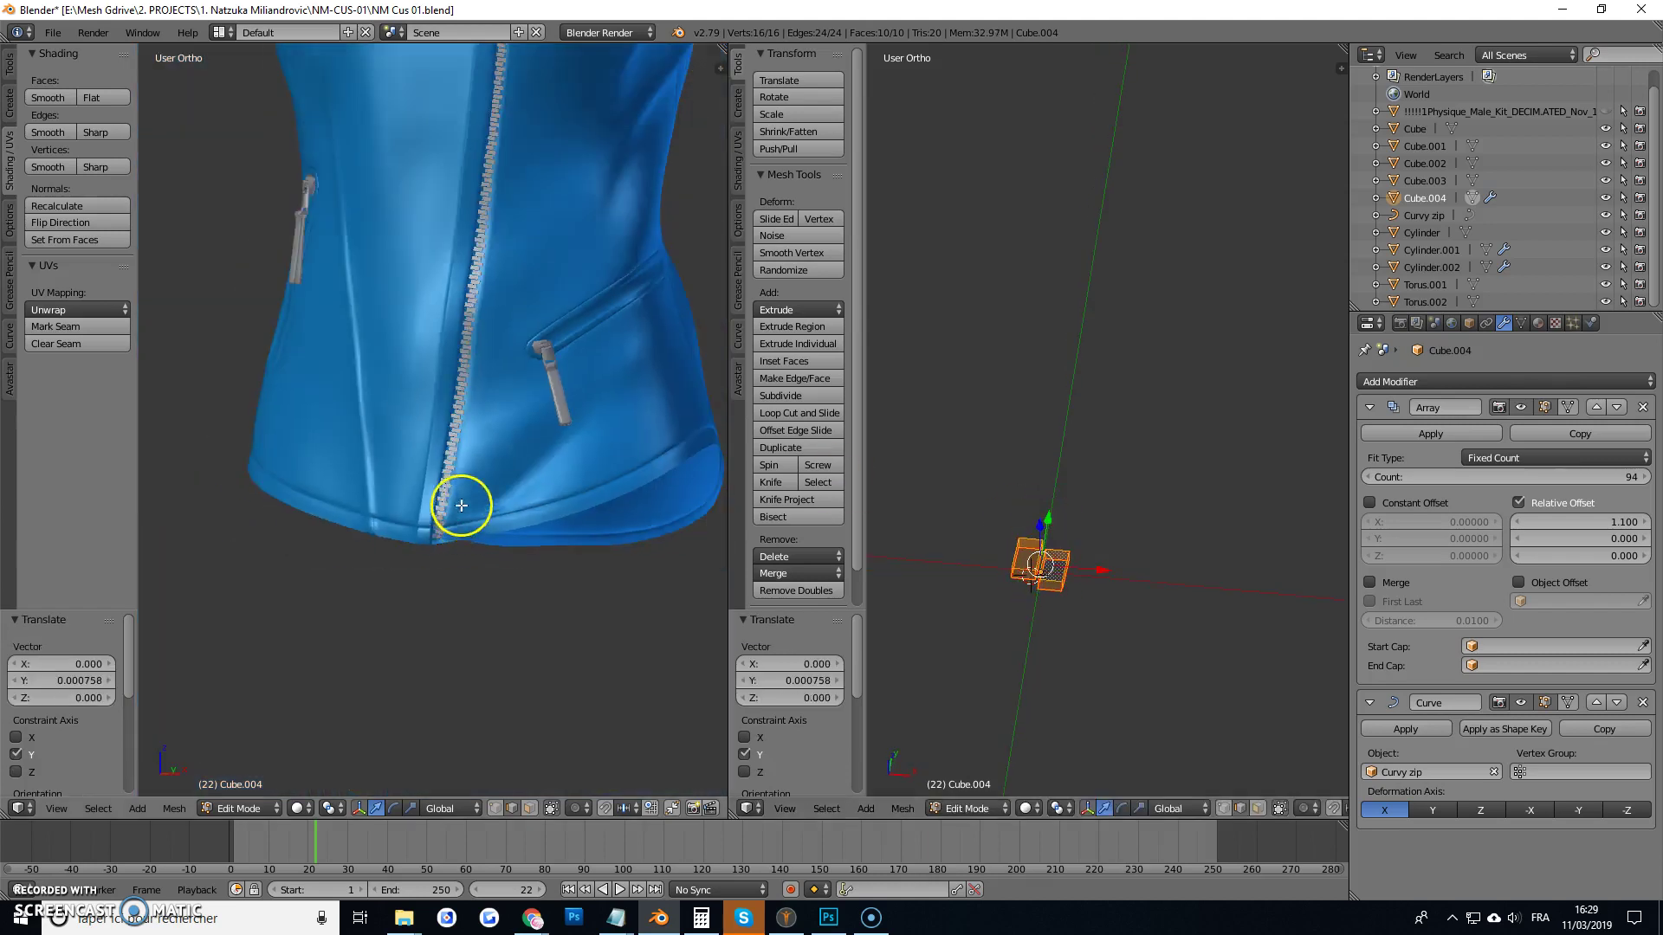
pyautogui.scroll(3, 446, 205)
pyautogui.scroll(3, 446, 205)
pyautogui.scroll(-2, 467, 141)
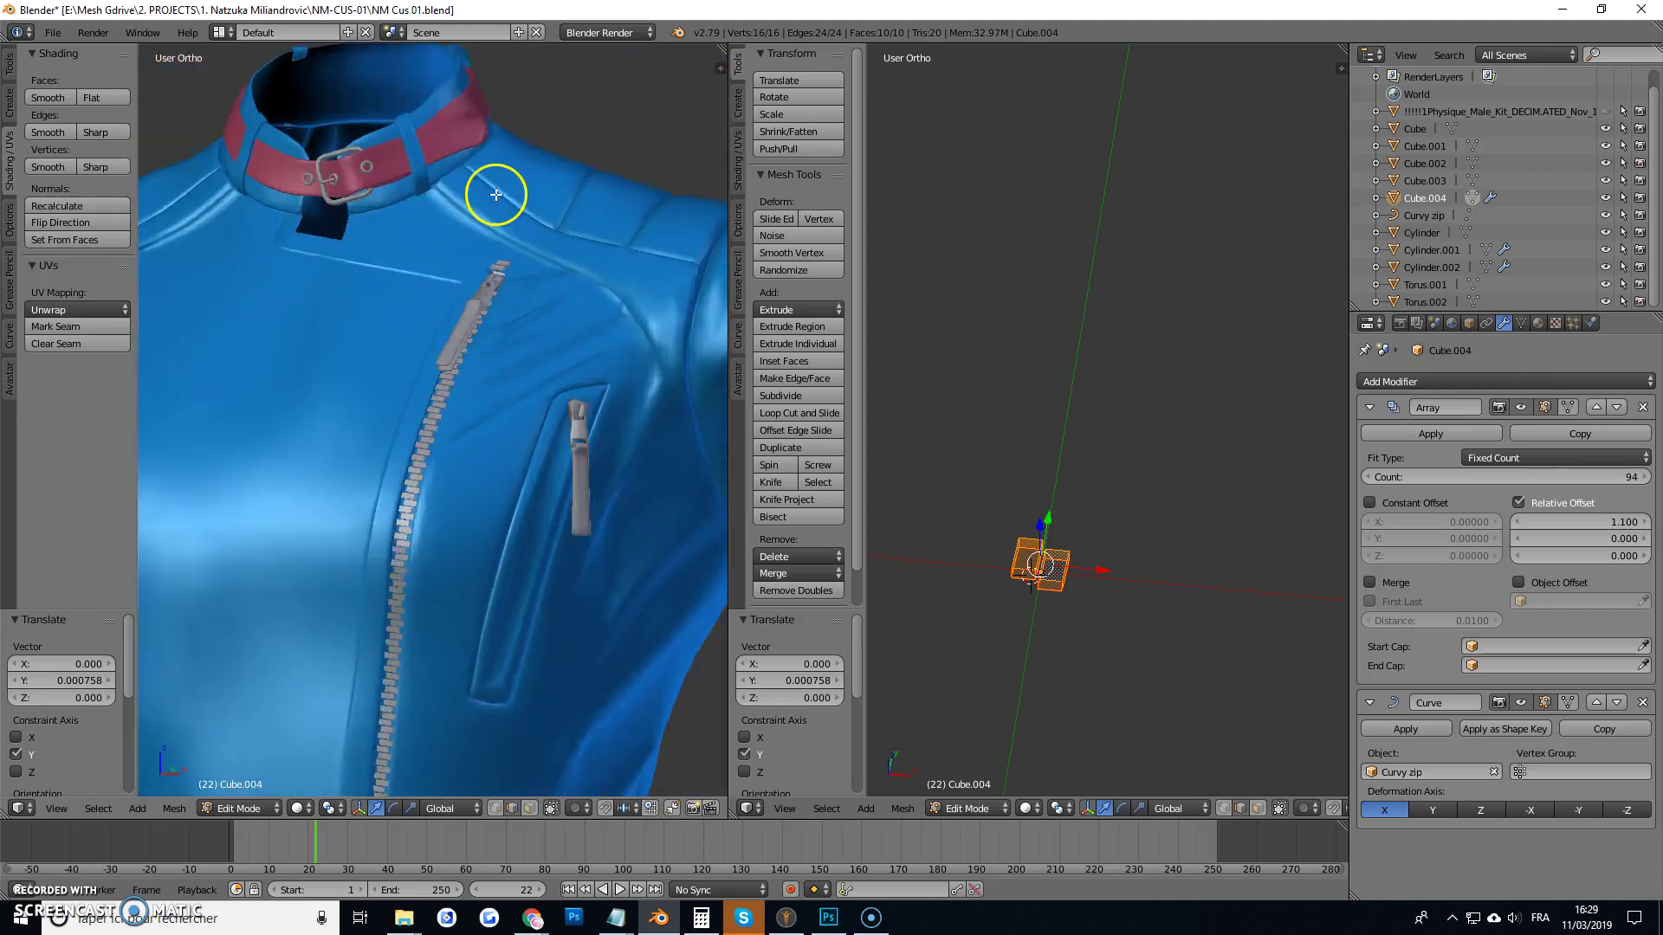
pyautogui.scroll(5, 497, 186)
pyautogui.scroll(-4, 537, 409)
pyautogui.scroll(3, 482, 382)
pyautogui.scroll(-3, 394, 509)
pyautogui.scroll(2, 353, 408)
pyautogui.scroll(-2, 343, 658)
pyautogui.scroll(3, 434, 635)
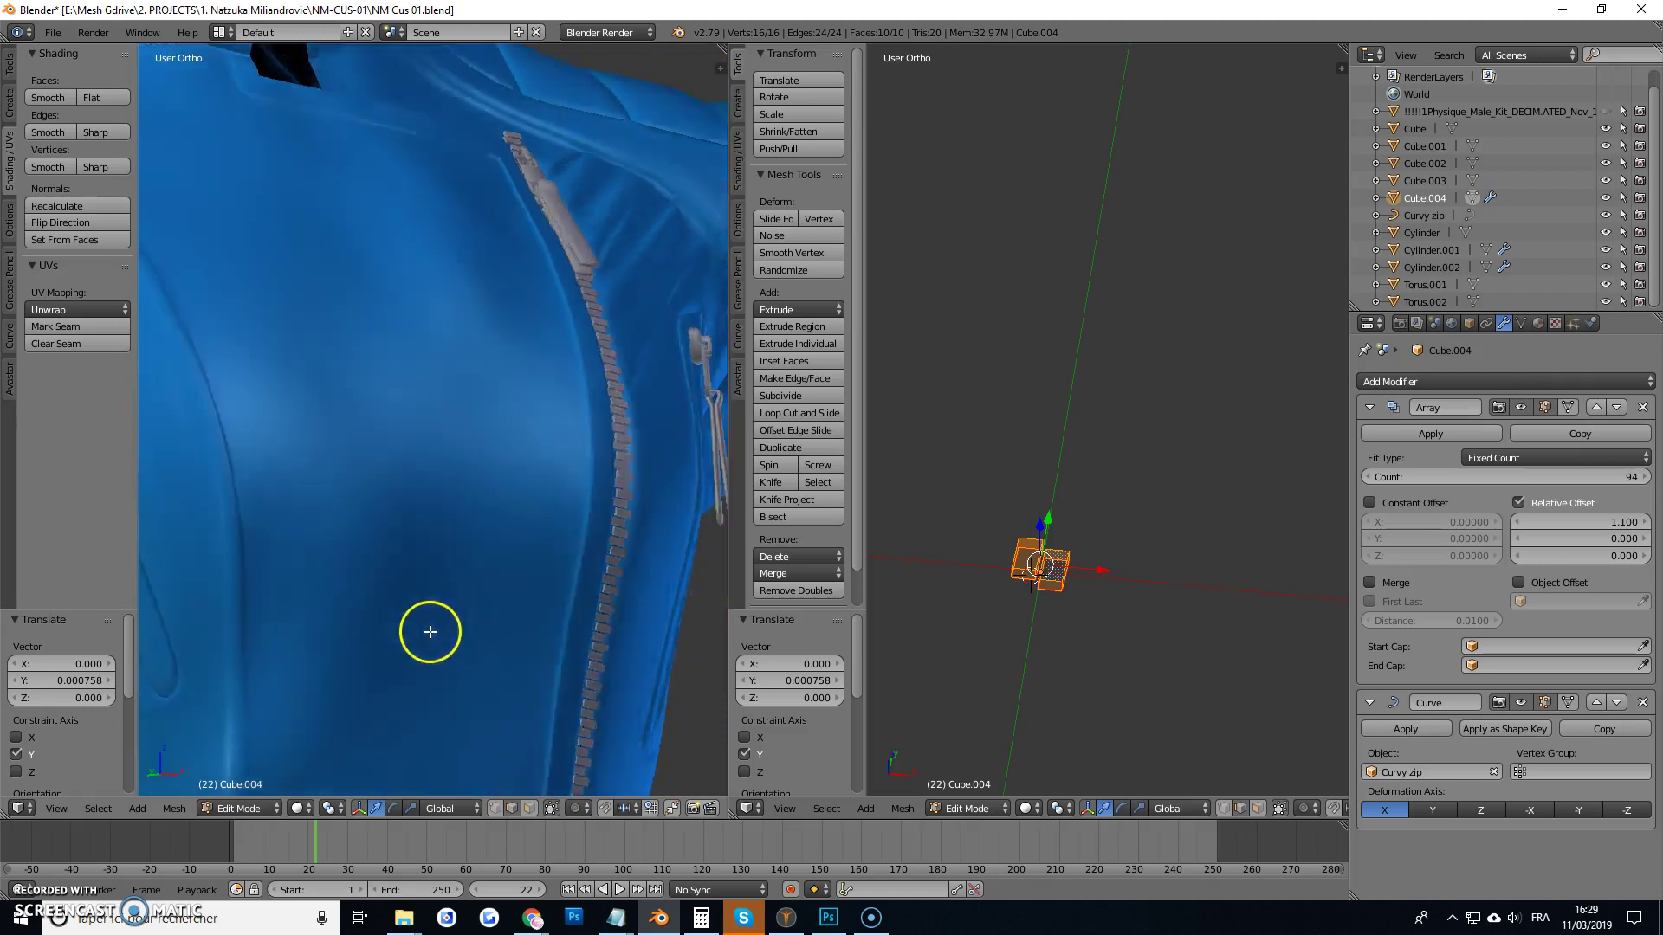
pyautogui.scroll(-1, 479, 657)
pyautogui.scroll(2, 353, 658)
pyautogui.scroll(-1, 323, 661)
pyautogui.scroll(1, 405, 212)
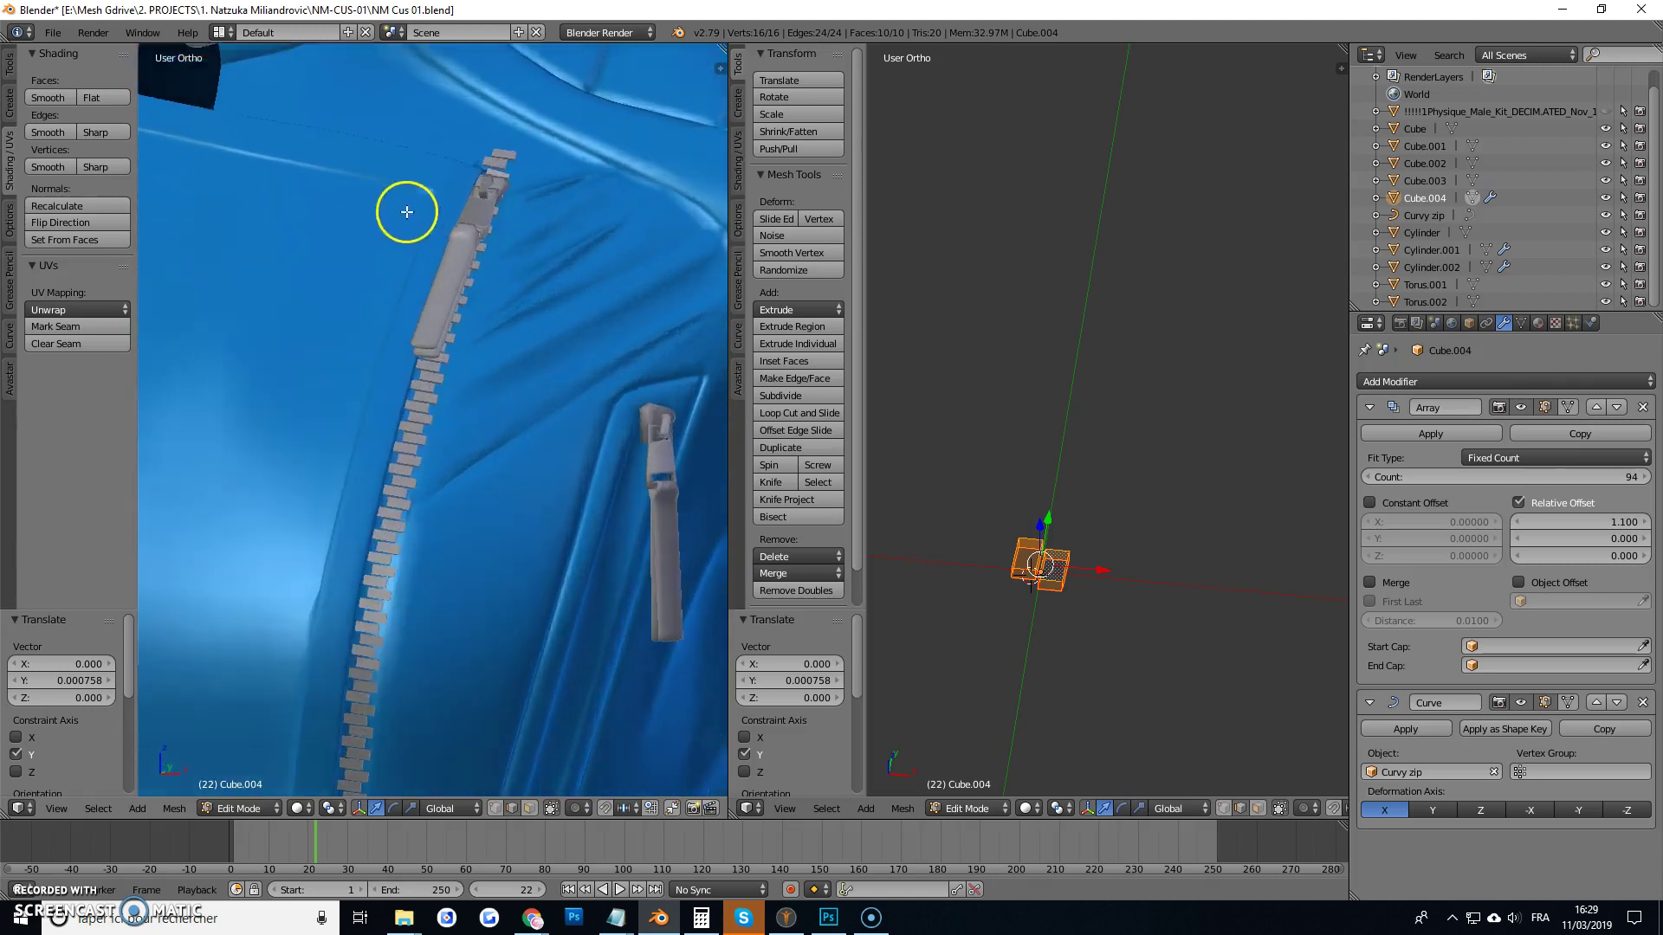
pyautogui.scroll(4, 528, 152)
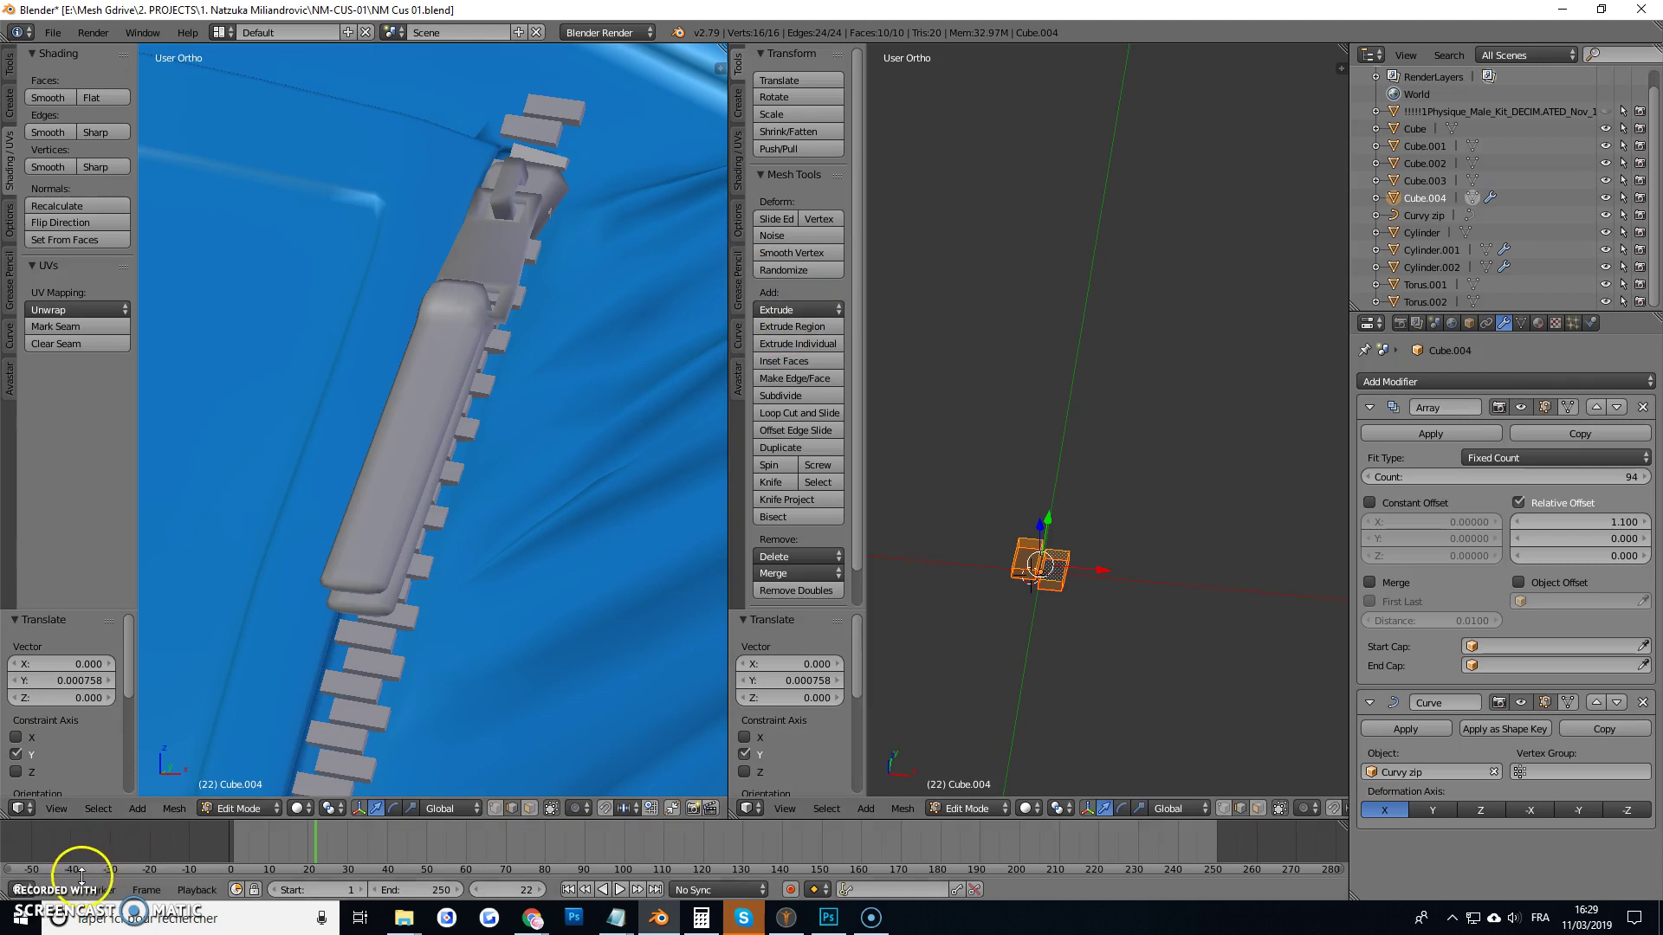
pyautogui.scroll(-3, 286, 416)
pyautogui.scroll(5, 329, 503)
pyautogui.scroll(-3, 259, 520)
pyautogui.scroll(3, 694, 397)
pyautogui.scroll(2, 511, 372)
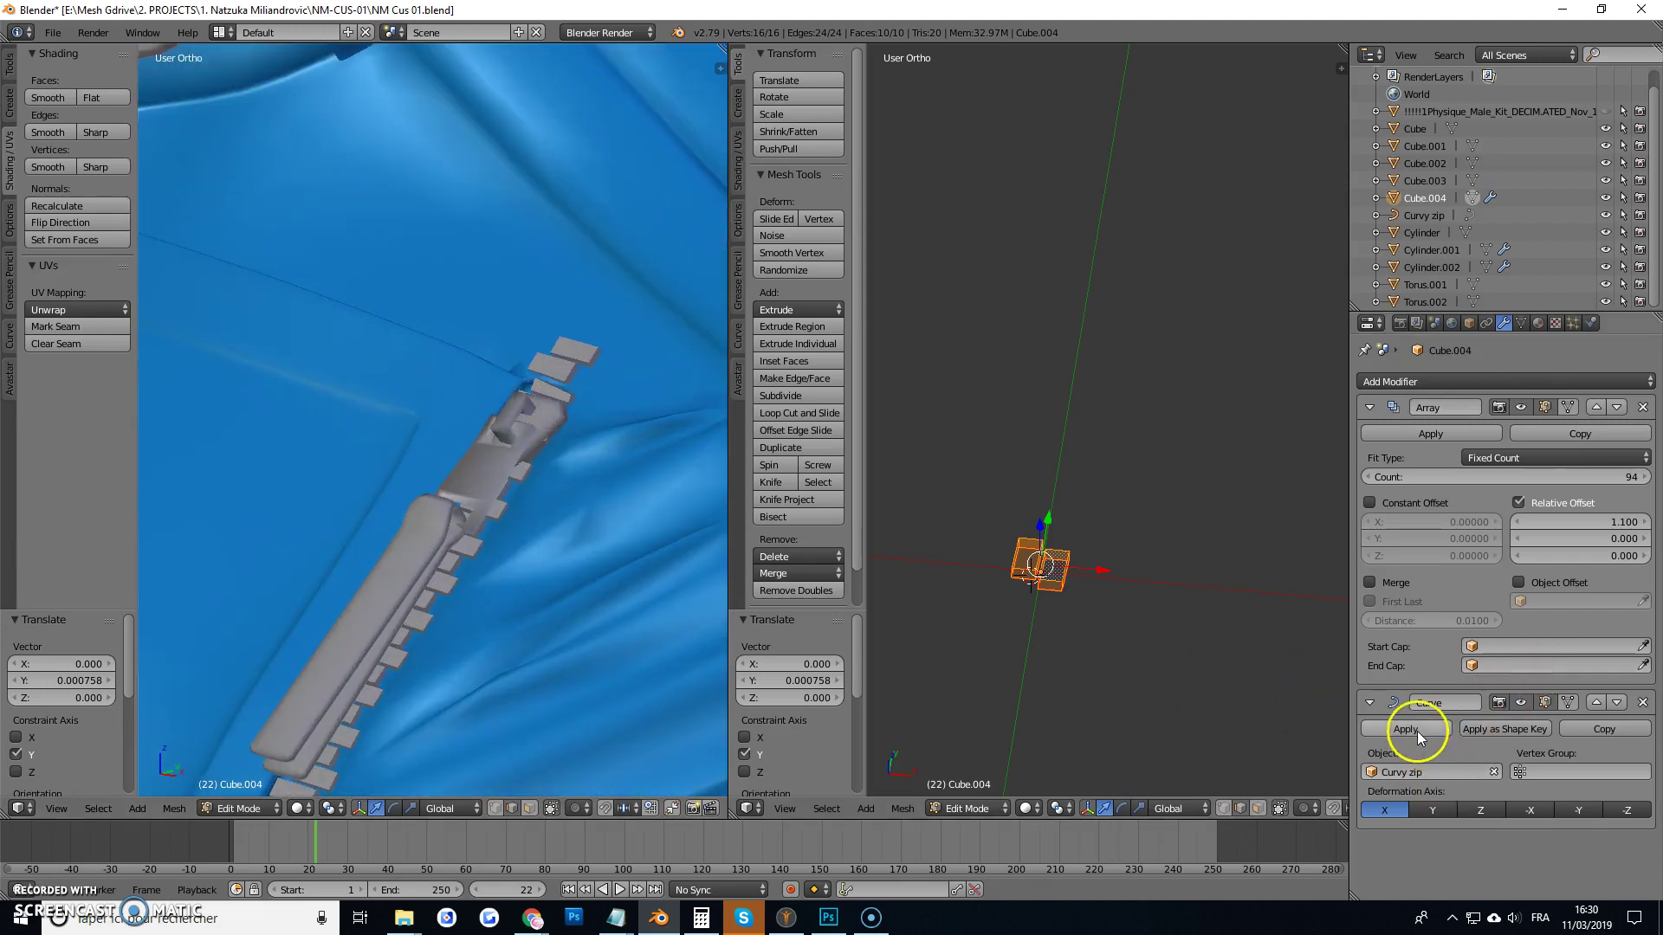
# Apply the Array modifier, then the Curve modifier, on Cube.004 and re-enter Edit Mode.
pyautogui.click(1431, 433)
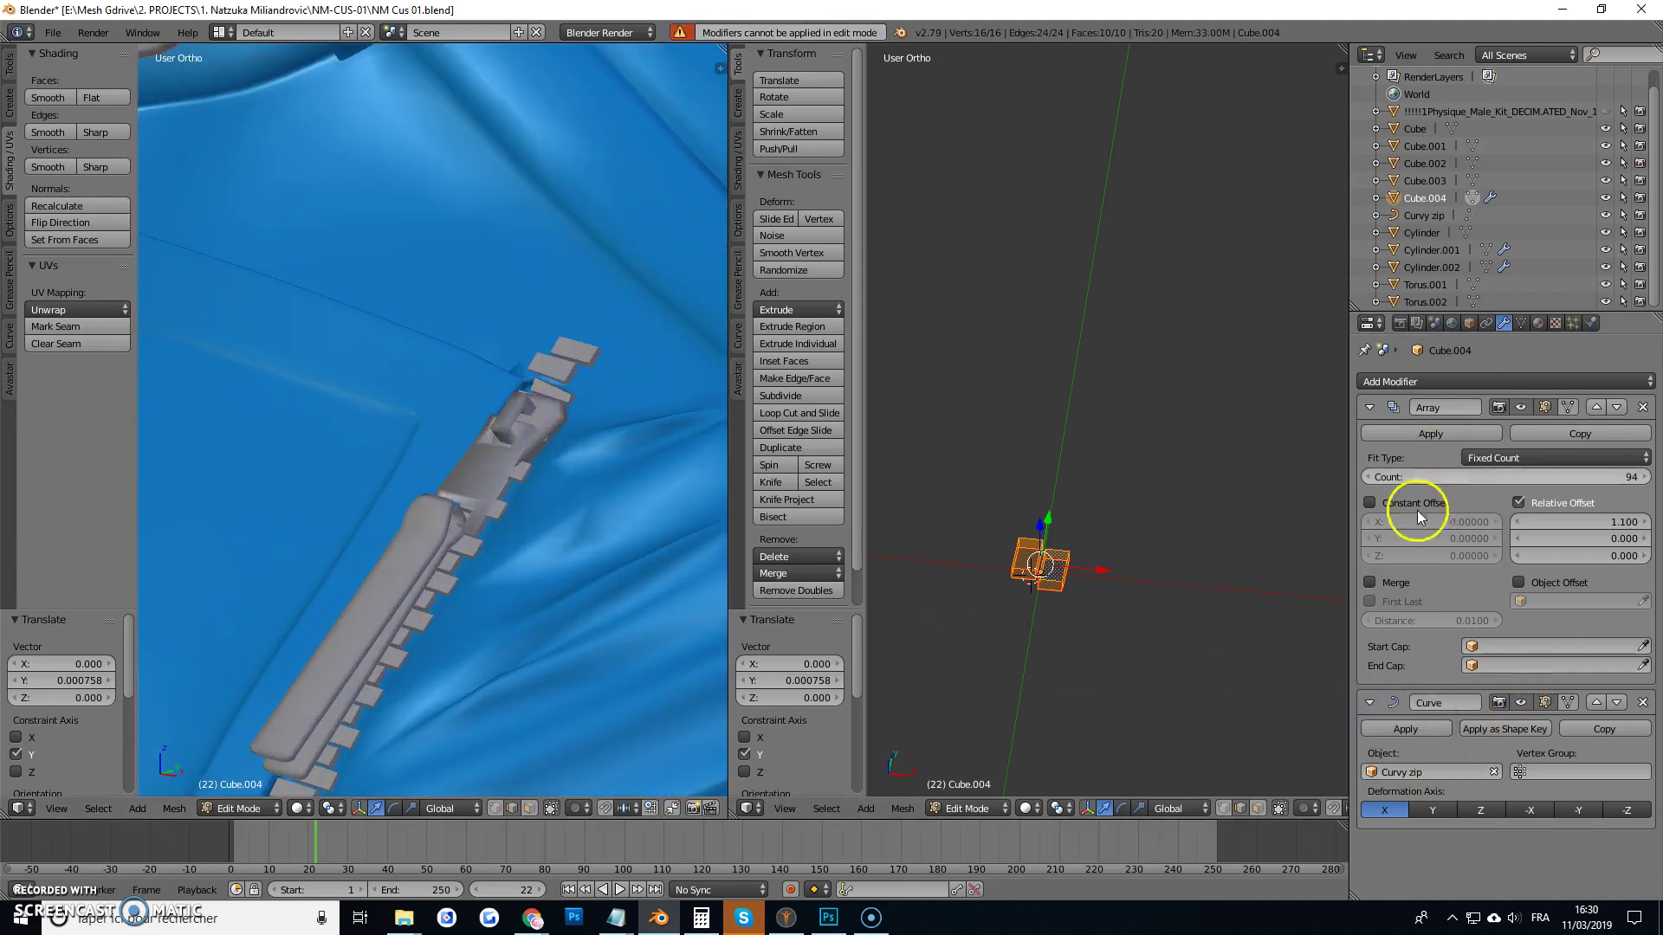
pyautogui.press('Tab')
pyautogui.click(1428, 730)
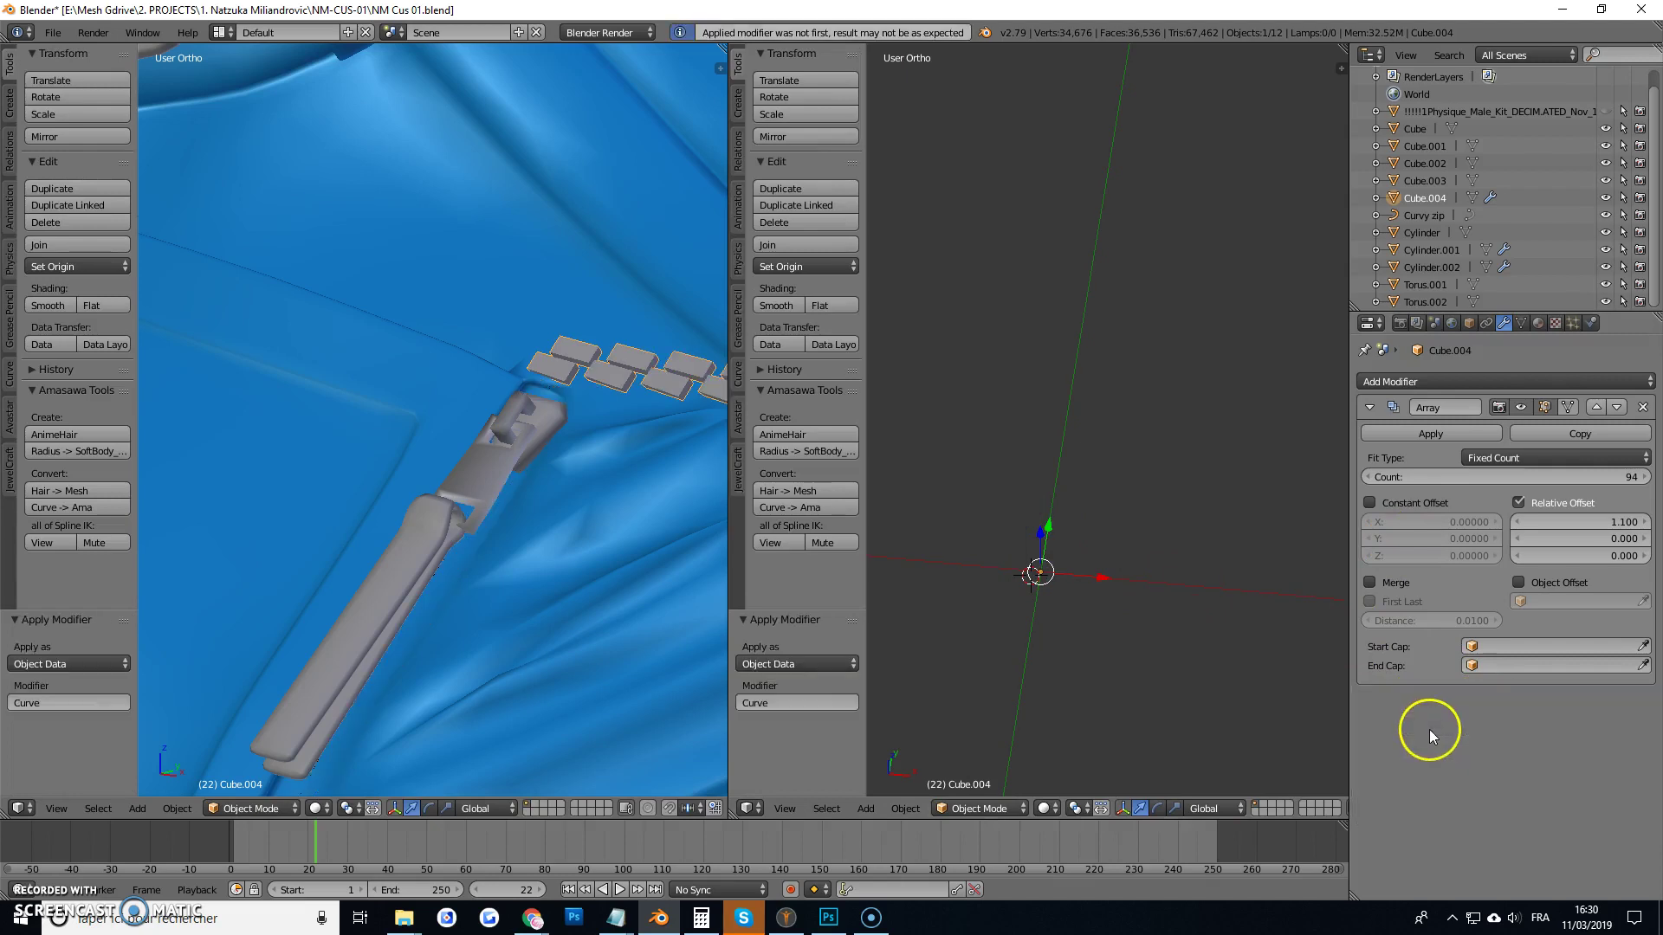
pyautogui.hotkey('ctrl', 'z')
pyautogui.click(1420, 433)
pyautogui.click(1420, 433)
pyautogui.scroll(5, 605, 371)
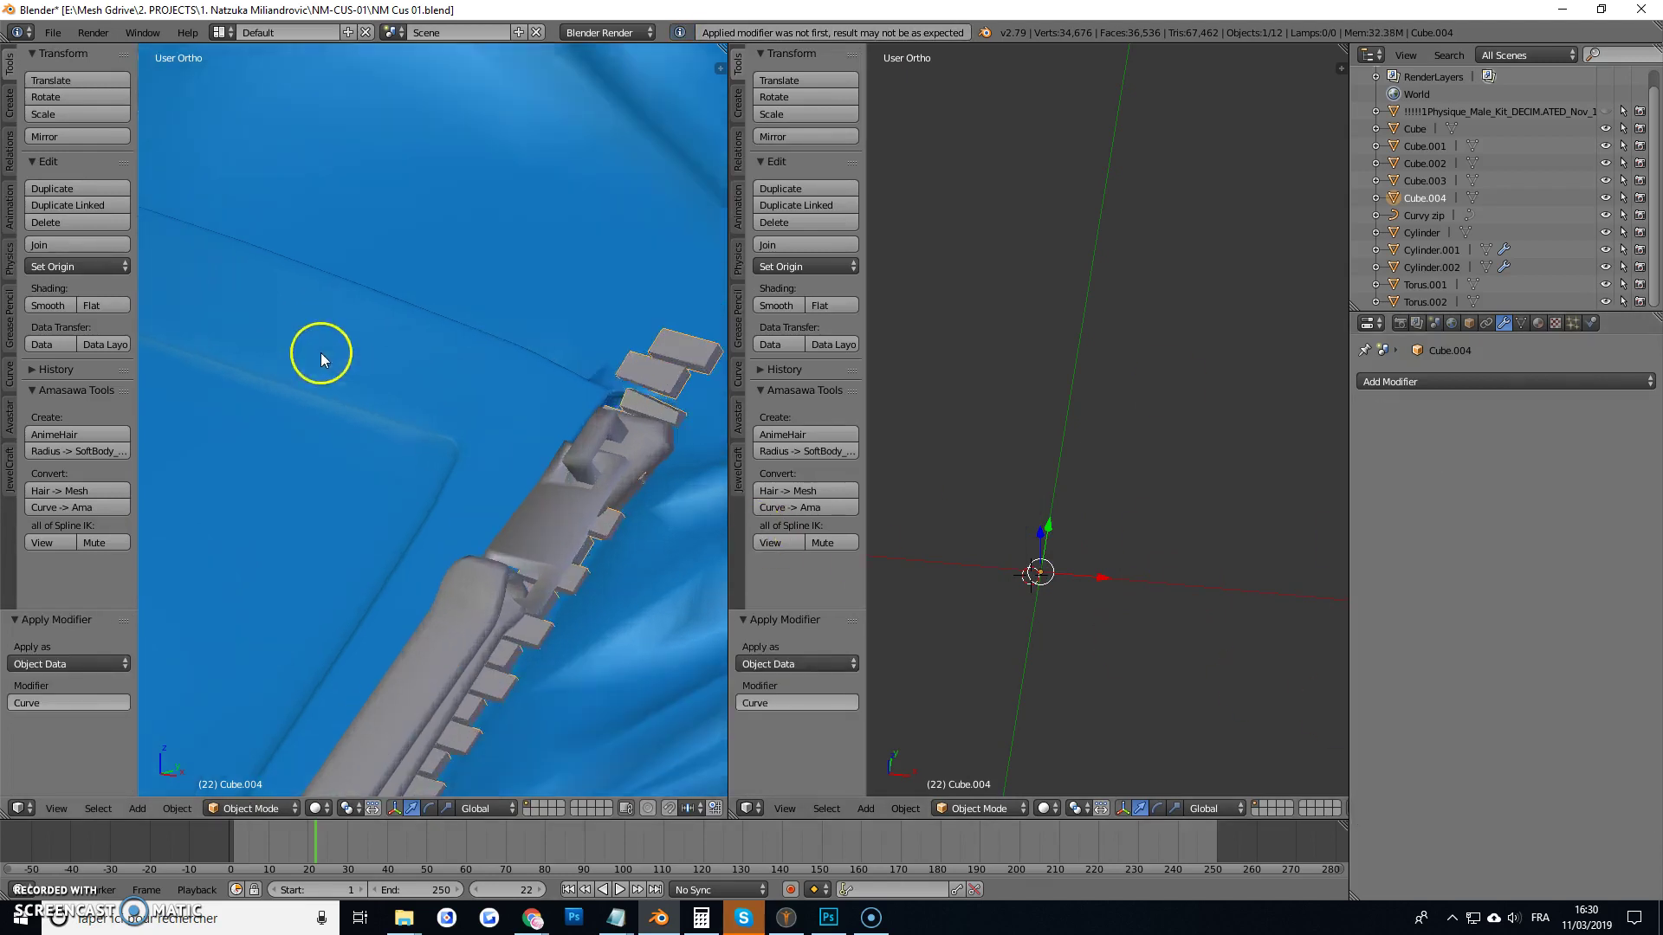
pyautogui.press('Tab')
# Delete the three surplus teeth near the zipper pull.
pyautogui.scroll(2, 455, 391)
pyautogui.press('a')
pyautogui.rightClick(509, 386)
pyautogui.keyDown('shift'); pyautogui.rightClick(456, 494); pyautogui.keyUp('shift')
pyautogui.keyDown('shift'); pyautogui.rightClick(400, 515); pyautogui.keyUp('shift')
pyautogui.keyDown('shift'); pyautogui.rightClick(383, 516); pyautogui.keyUp('shift')
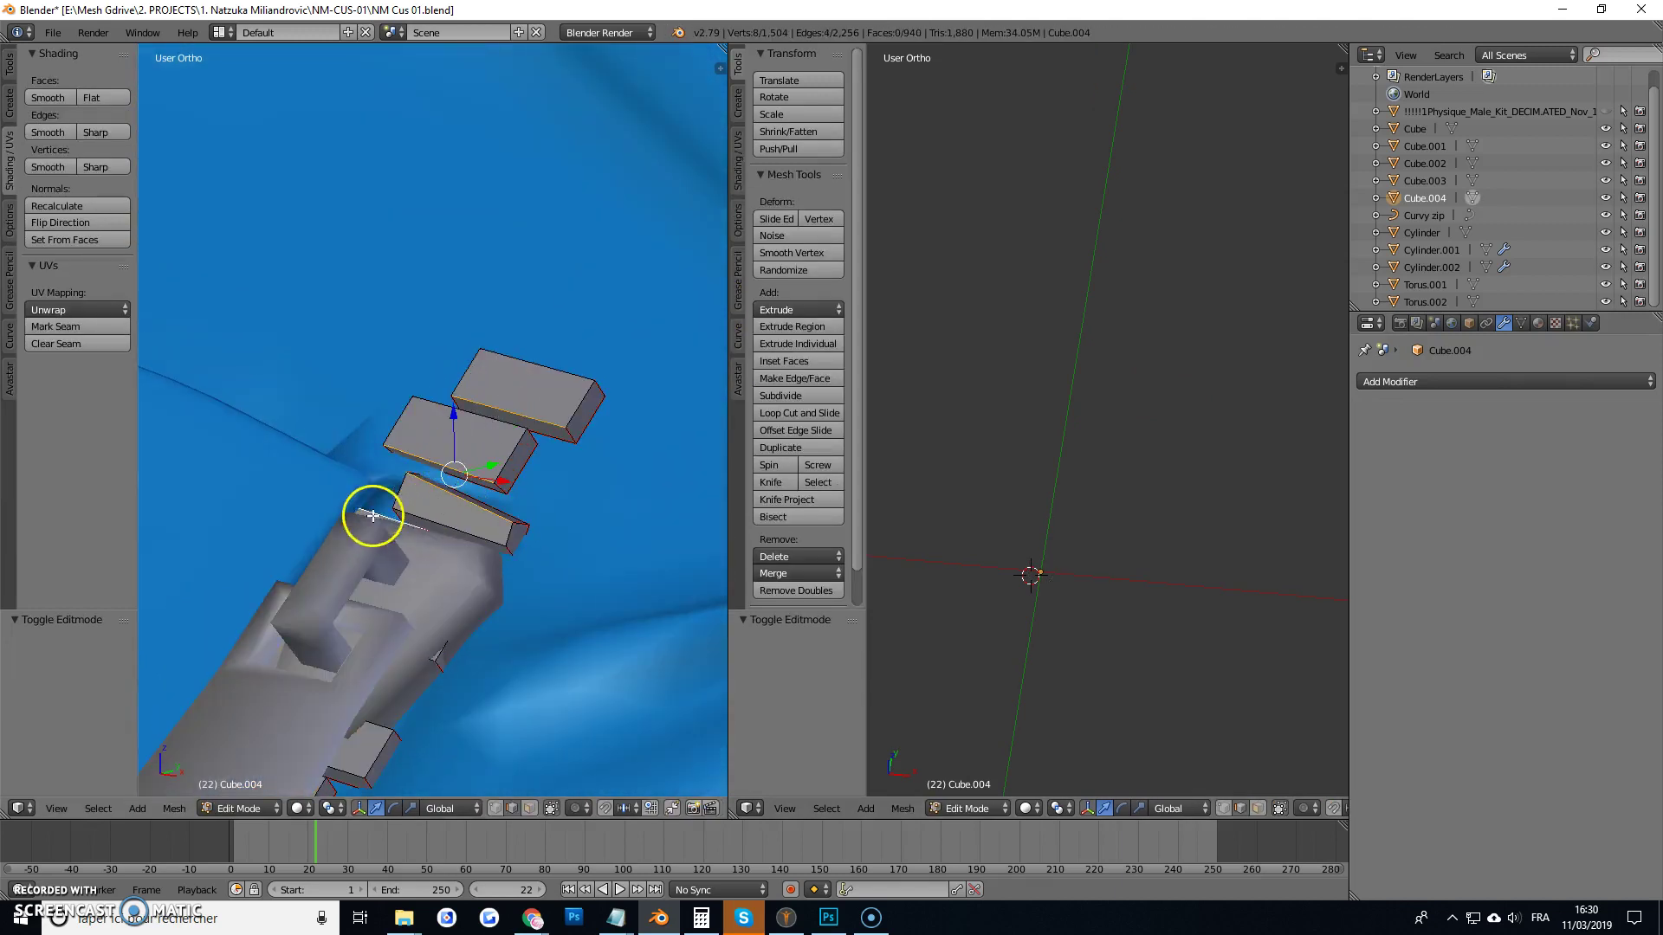
pyautogui.keyDown('shift'); pyautogui.rightClick(383, 516); pyautogui.keyUp('shift')
pyautogui.hotkey('ctrl', 'l')
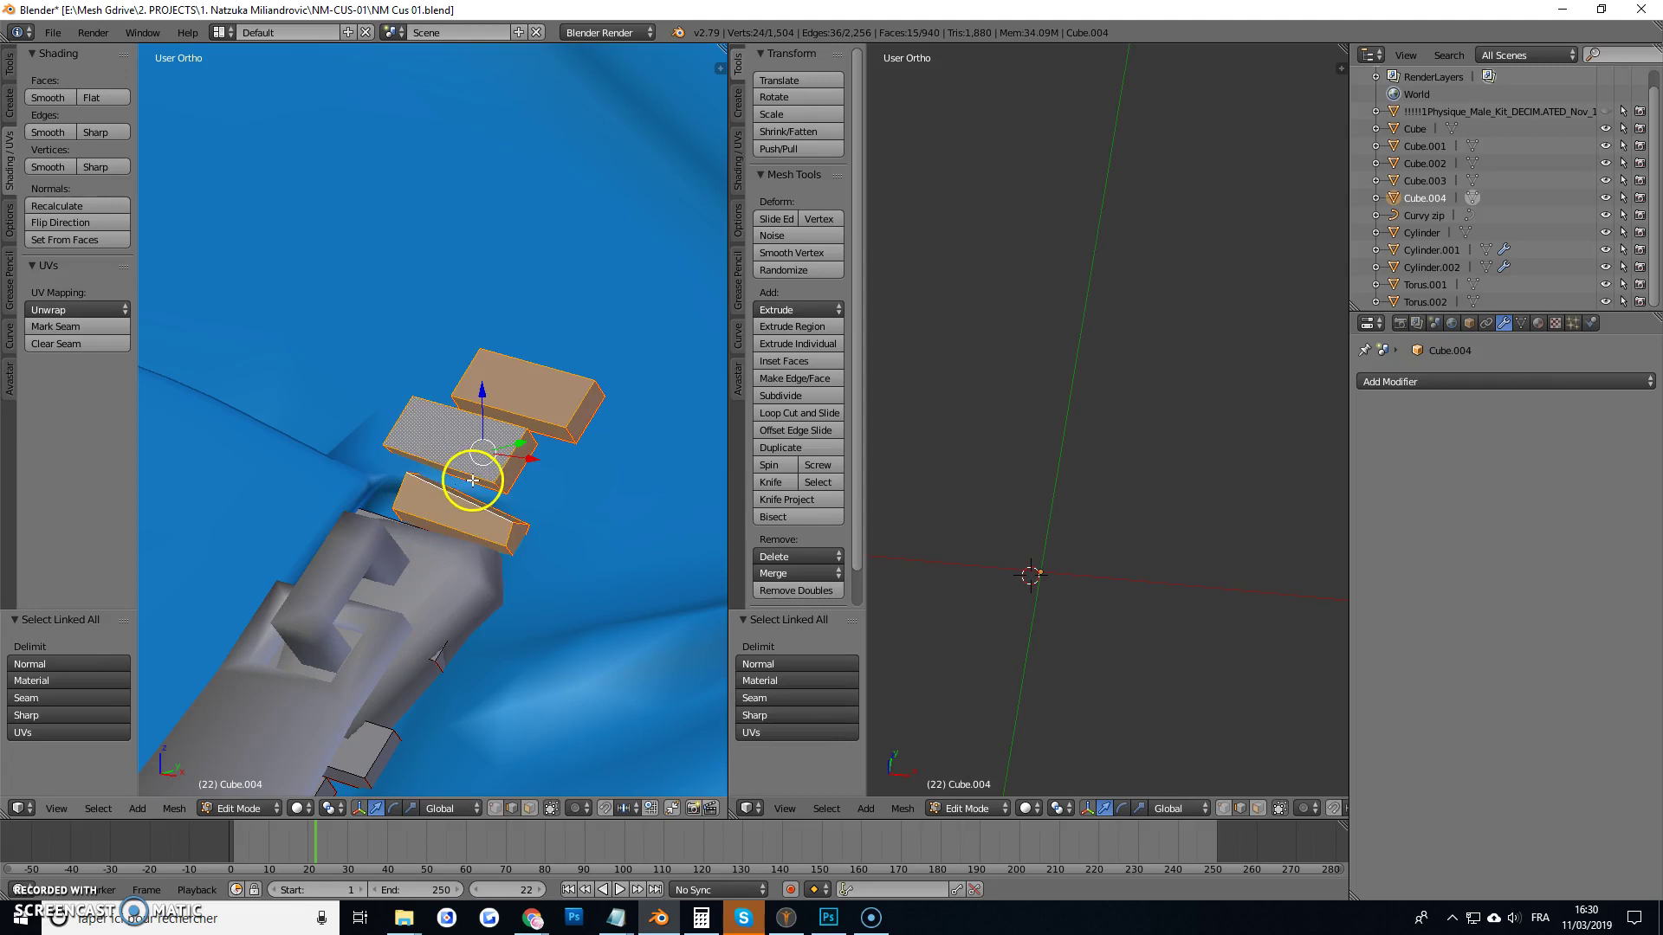
pyautogui.press('x')
pyautogui.click(461, 452)
# Delete the three extra teeth at the hem end of the zipper.
pyautogui.scroll(-5, 434, 326)
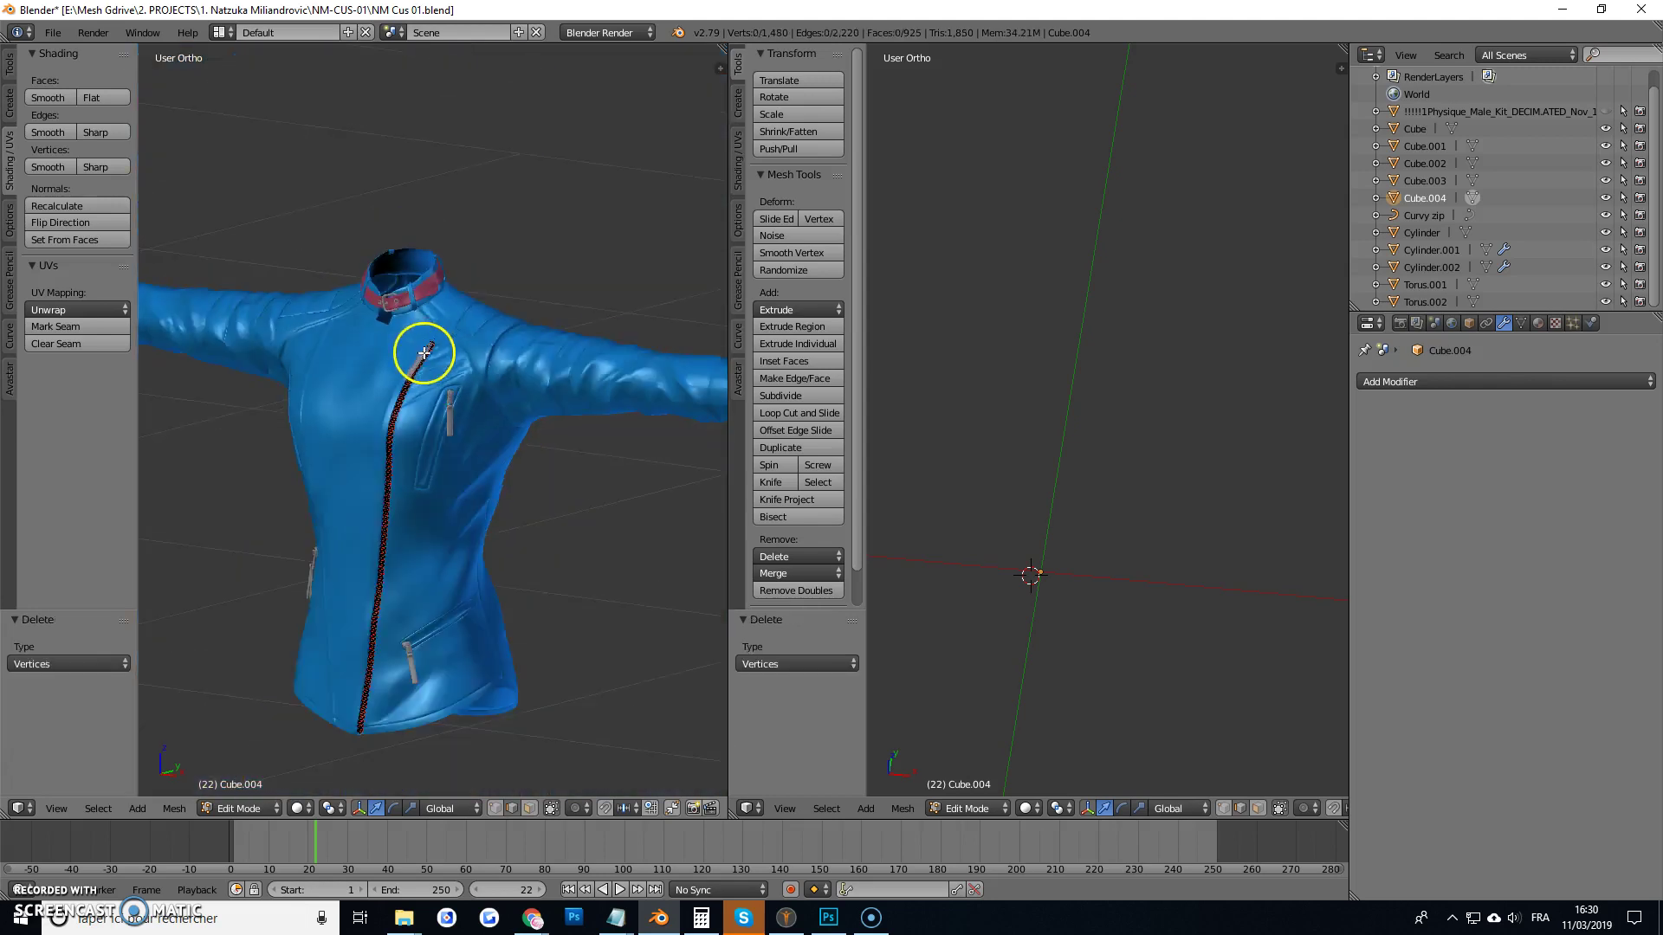
pyautogui.scroll(5, 397, 387)
pyautogui.scroll(4, 419, 546)
pyautogui.rightClick(390, 549)
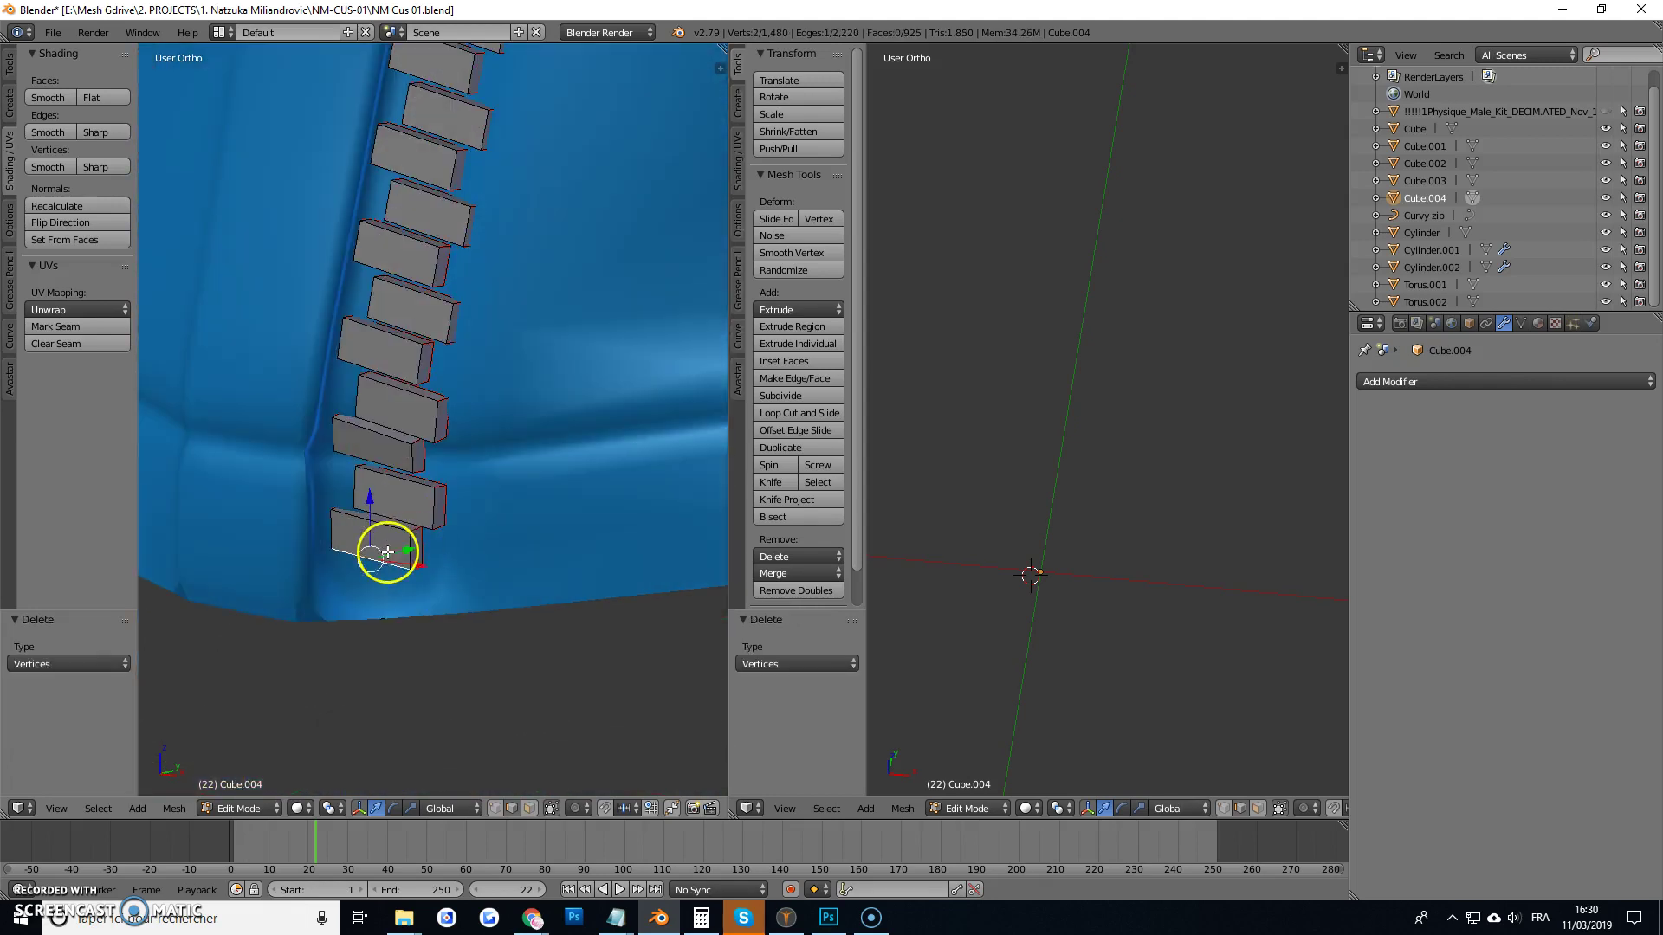
pyautogui.keyDown('shift'); pyautogui.rightClick(411, 520); pyautogui.keyUp('shift')
pyautogui.keyDown('shift'); pyautogui.rightClick(428, 424); pyautogui.keyUp('shift')
pyautogui.hotkey('ctrl', 'l')
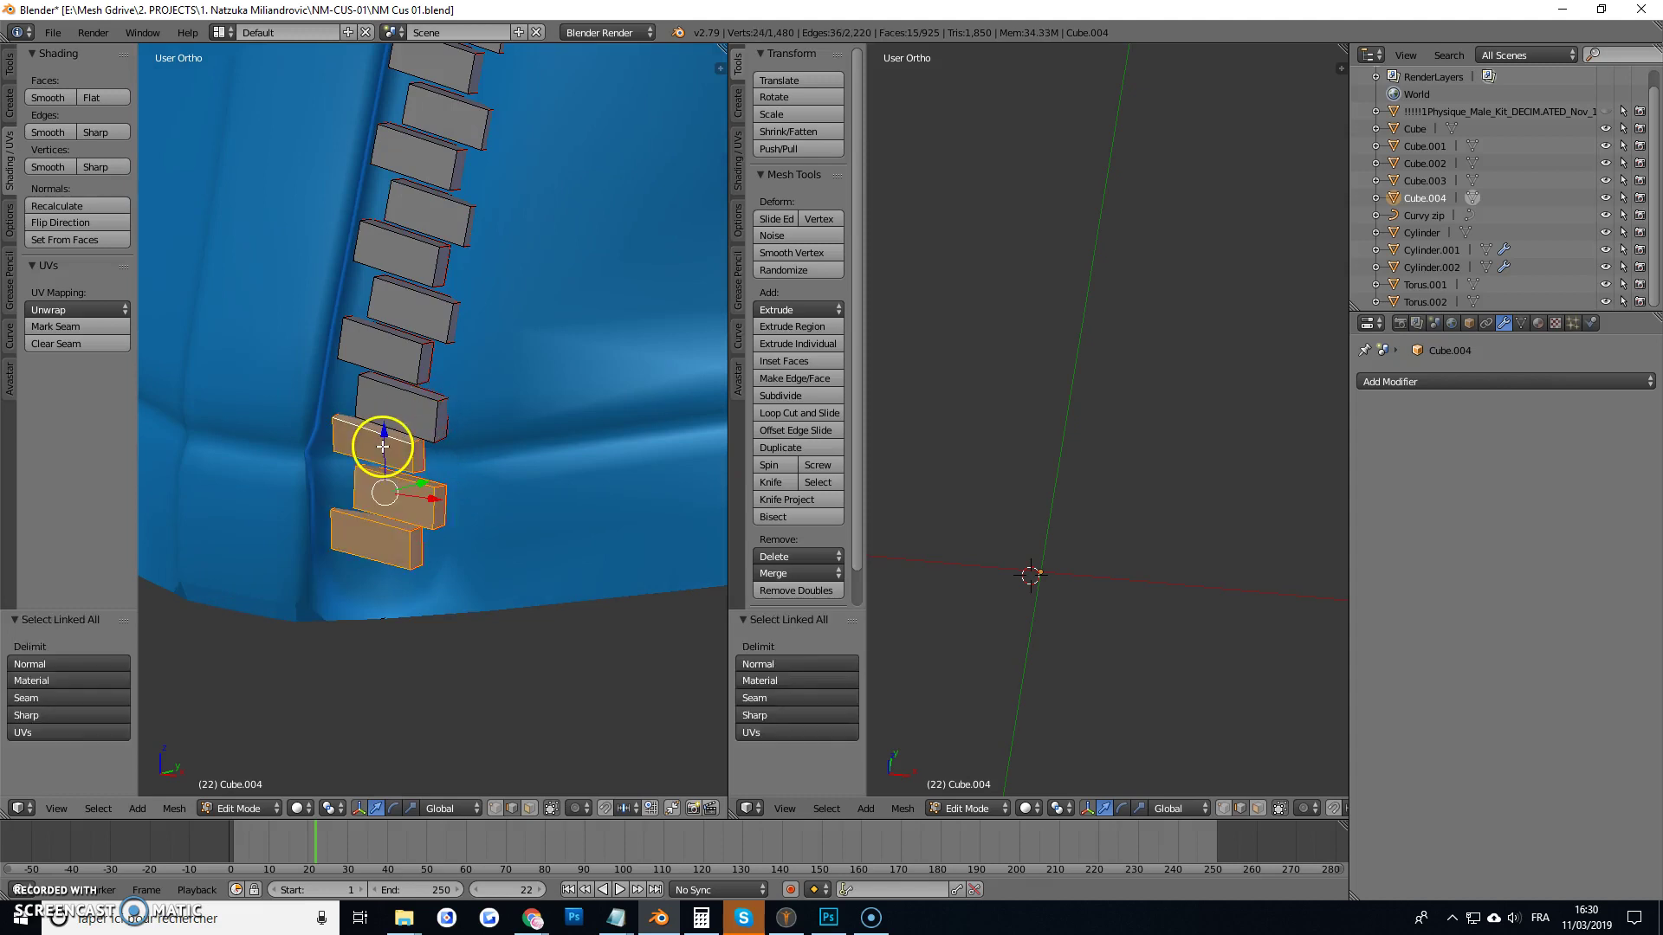
pyautogui.press('x')
pyautogui.click(384, 446)
# Enlarge the new bottom tooth, shift it slightly along Z, and tilt it -6.82°.
pyautogui.rightClick(422, 426)
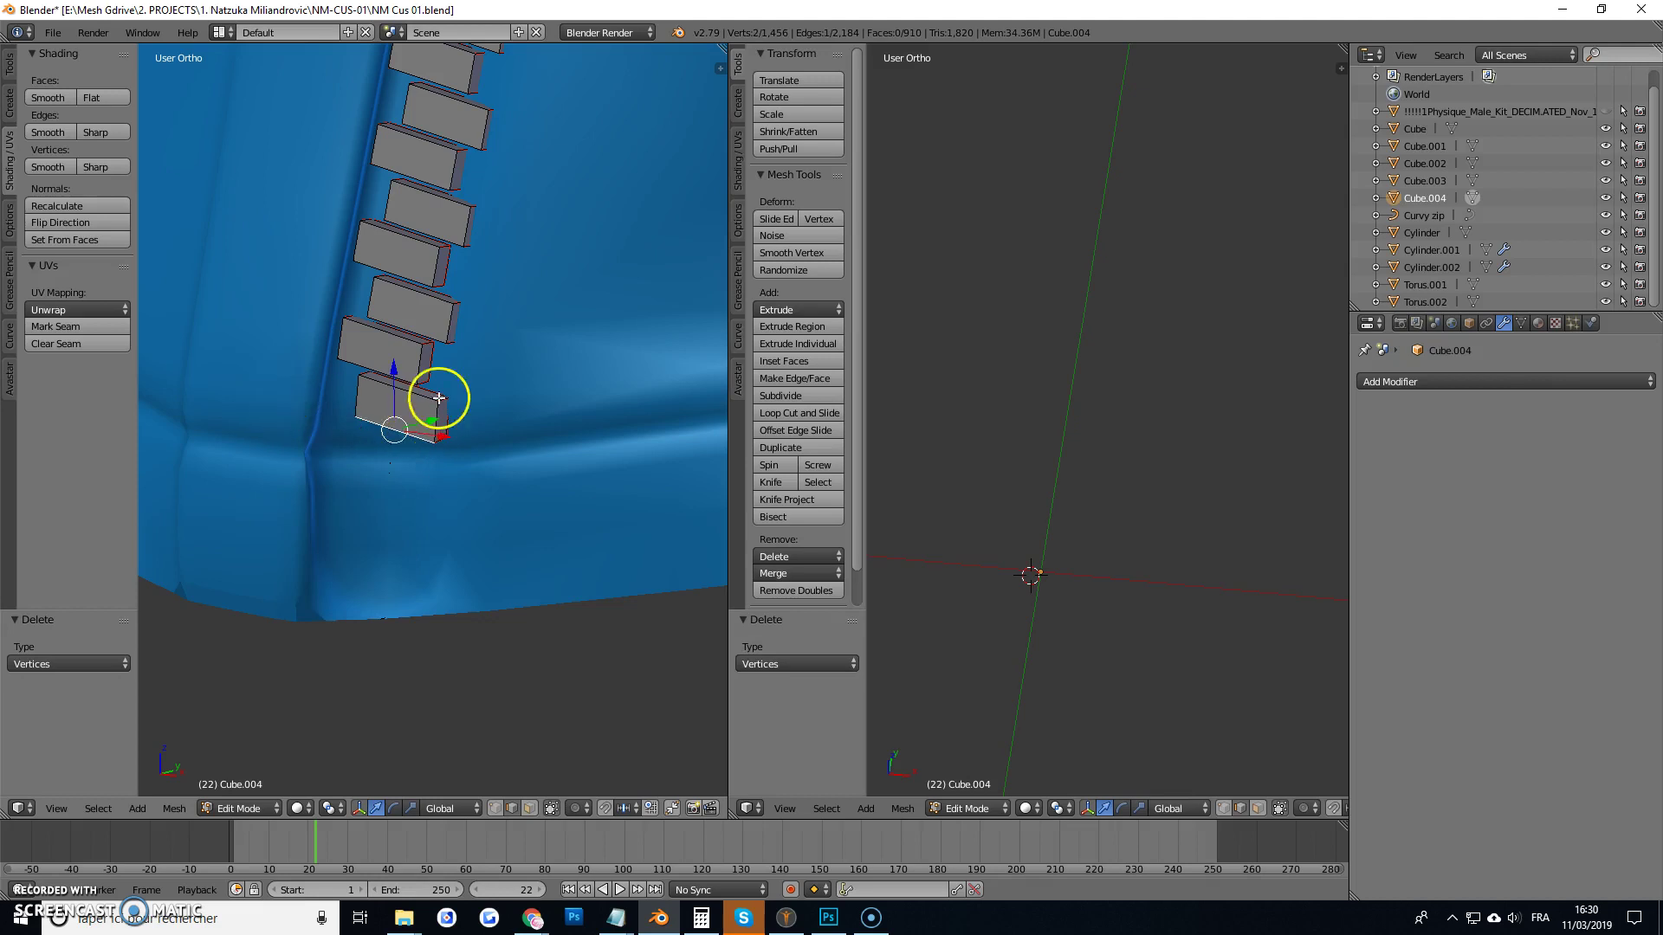
pyautogui.hotkey('ctrl', 'l')
pyautogui.scroll(3, 419, 408)
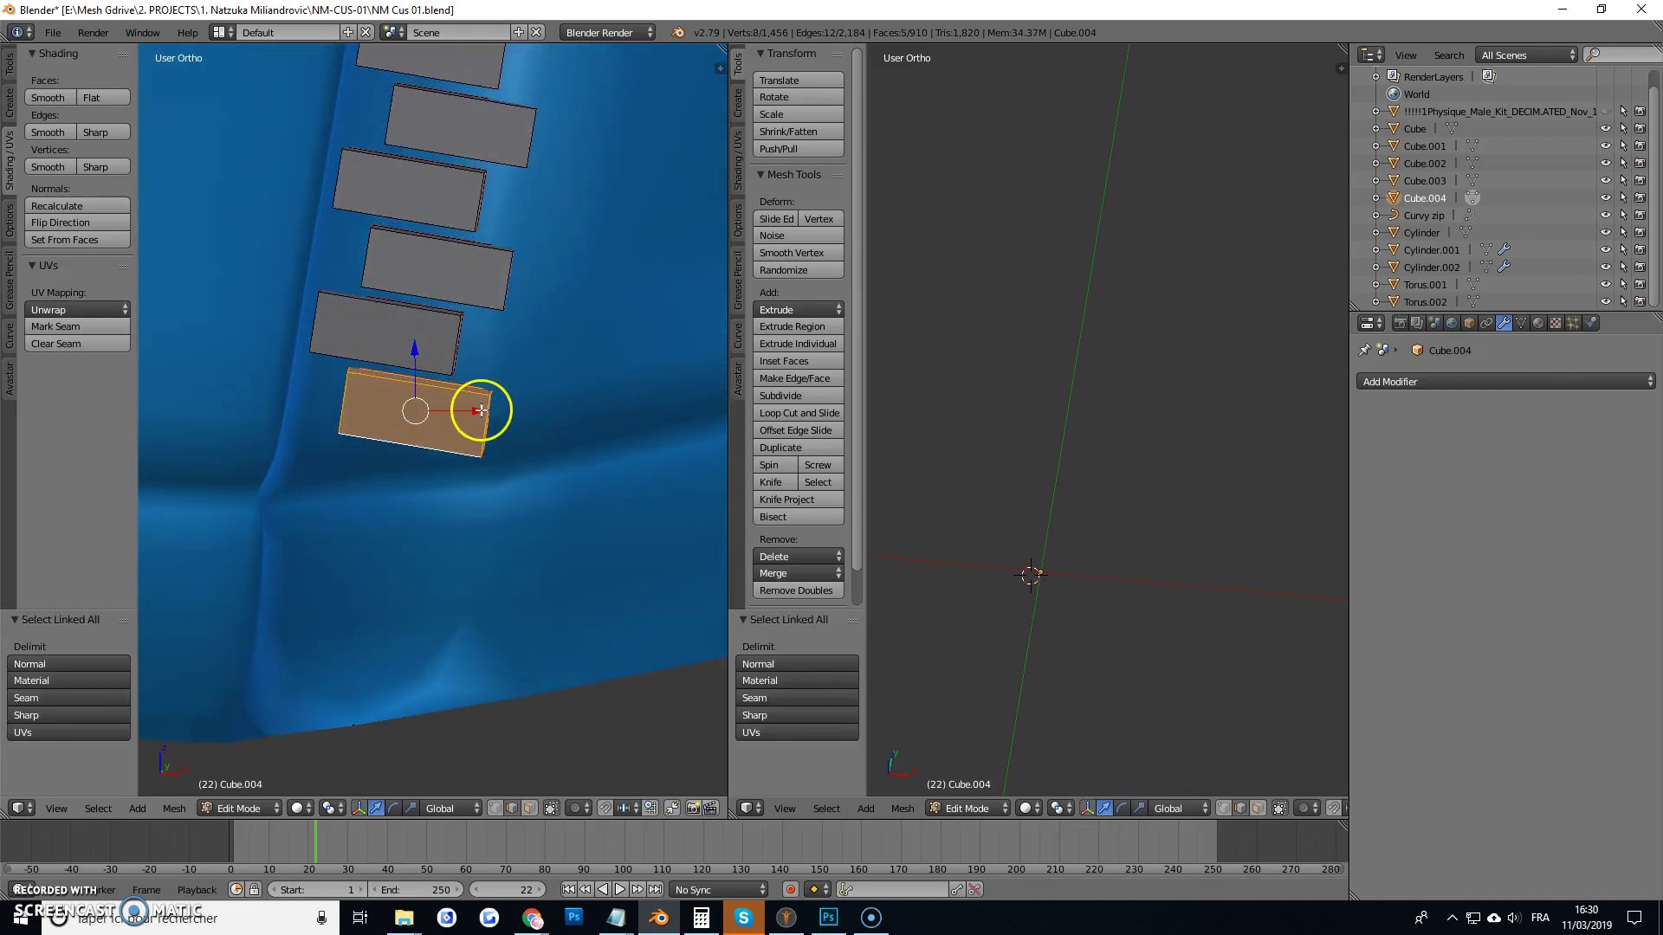
pyautogui.press('s')
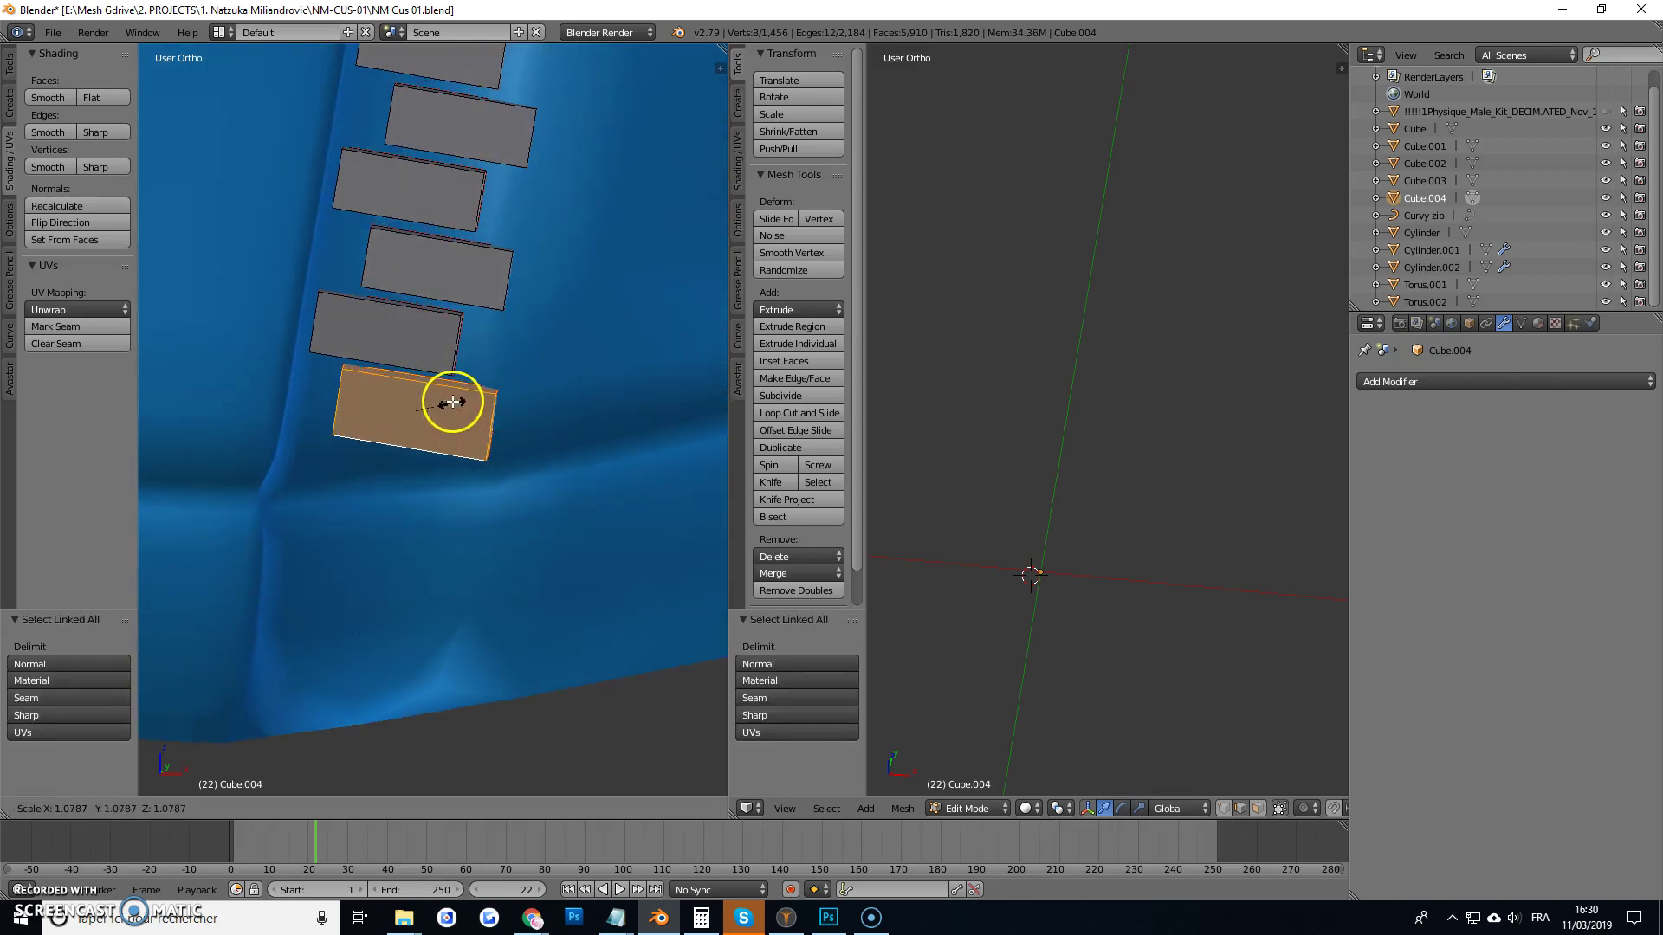
pyautogui.click(441, 396)
pyautogui.press('g')
pyautogui.press('x')
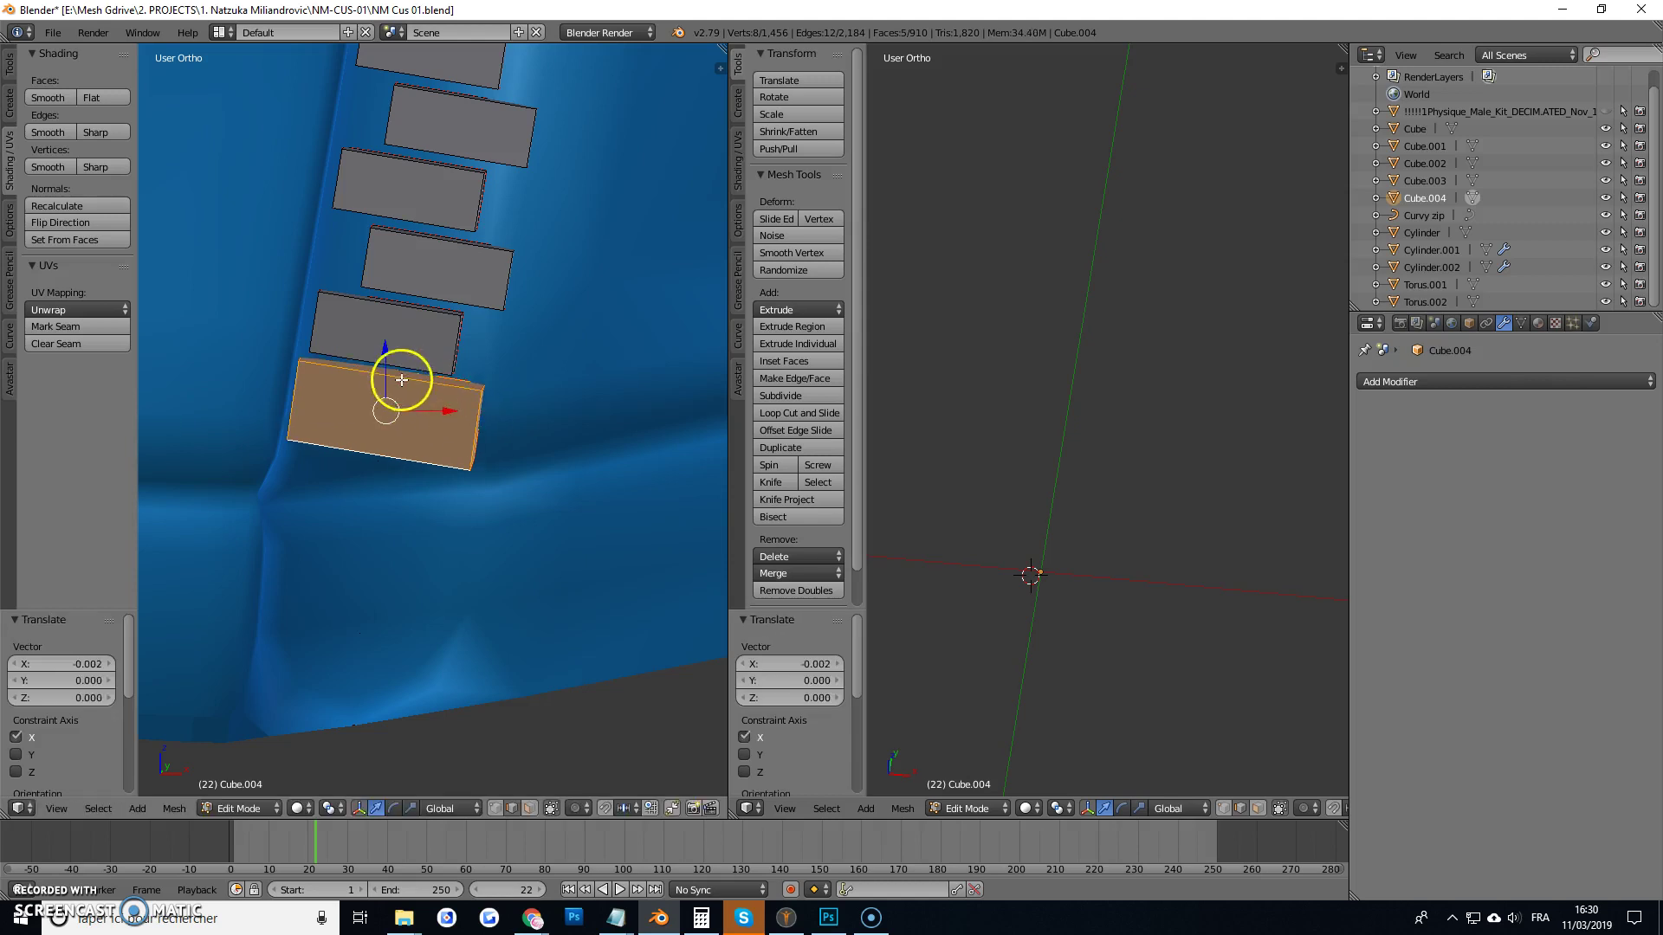
pyautogui.press('z')
pyautogui.click(381, 380)
pyautogui.press('r')
pyautogui.click(482, 408)
# Nudge the bottom tooth along Y and Z into place, then return Cube.004 to Object Mode.
pyautogui.moveTo(482, 408); pyautogui.dragTo(307, 417, button='middle')
pyautogui.press('g')
pyautogui.press('y')
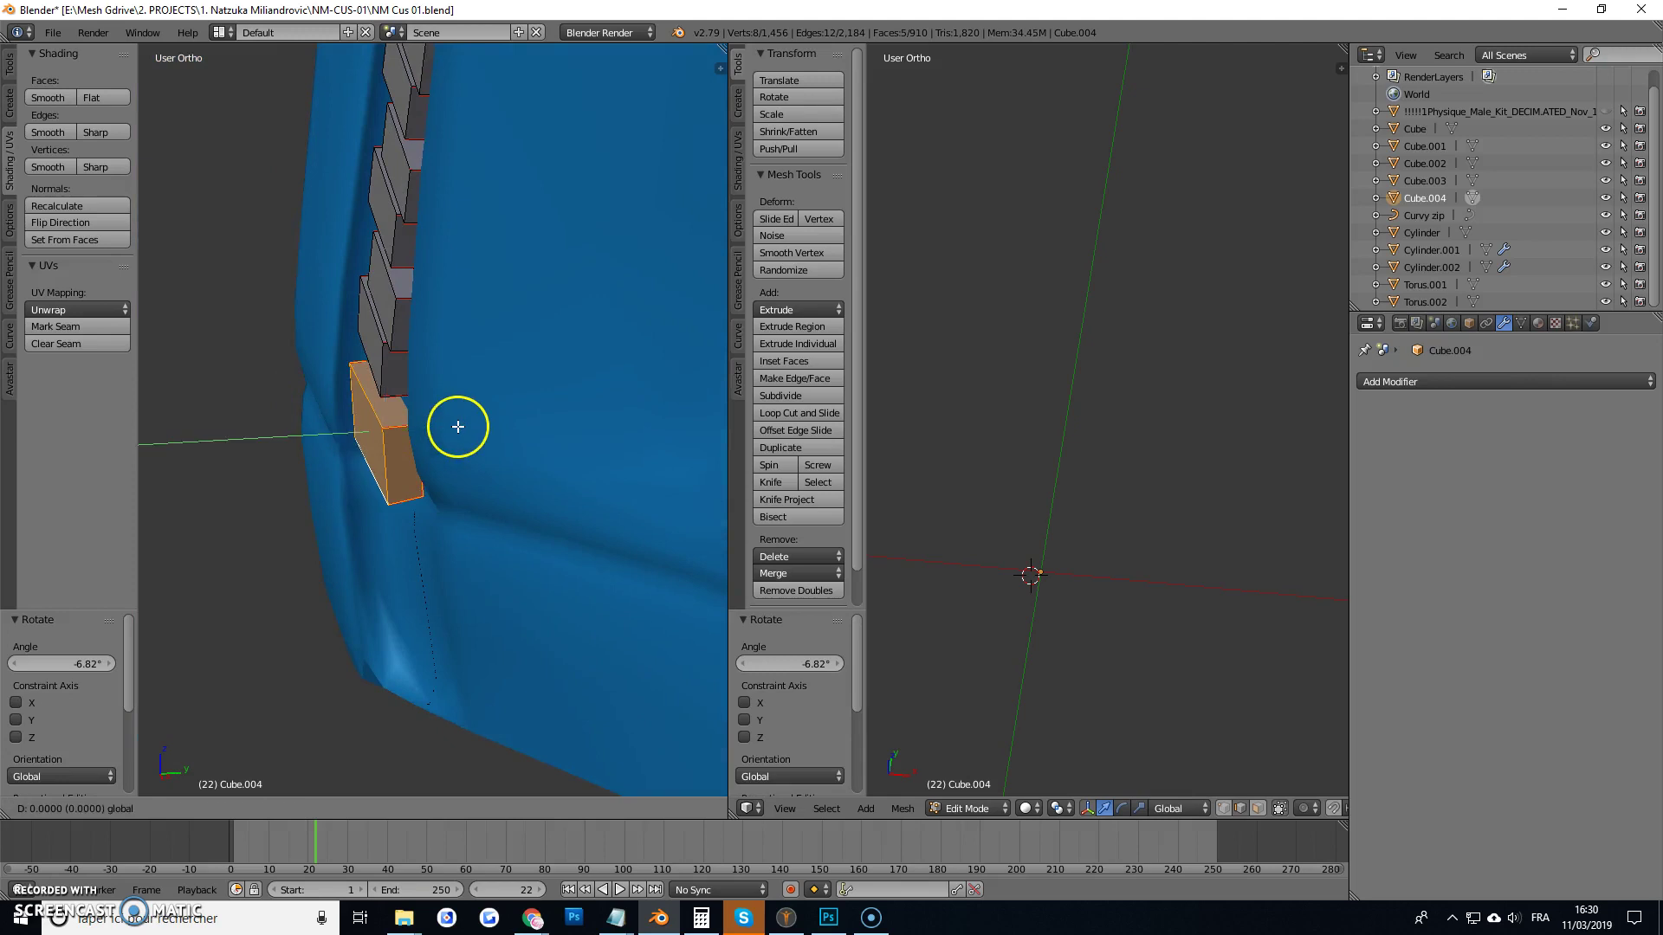
pyautogui.click(465, 416)
pyautogui.press('g')
pyautogui.press('z')
pyautogui.click(420, 450)
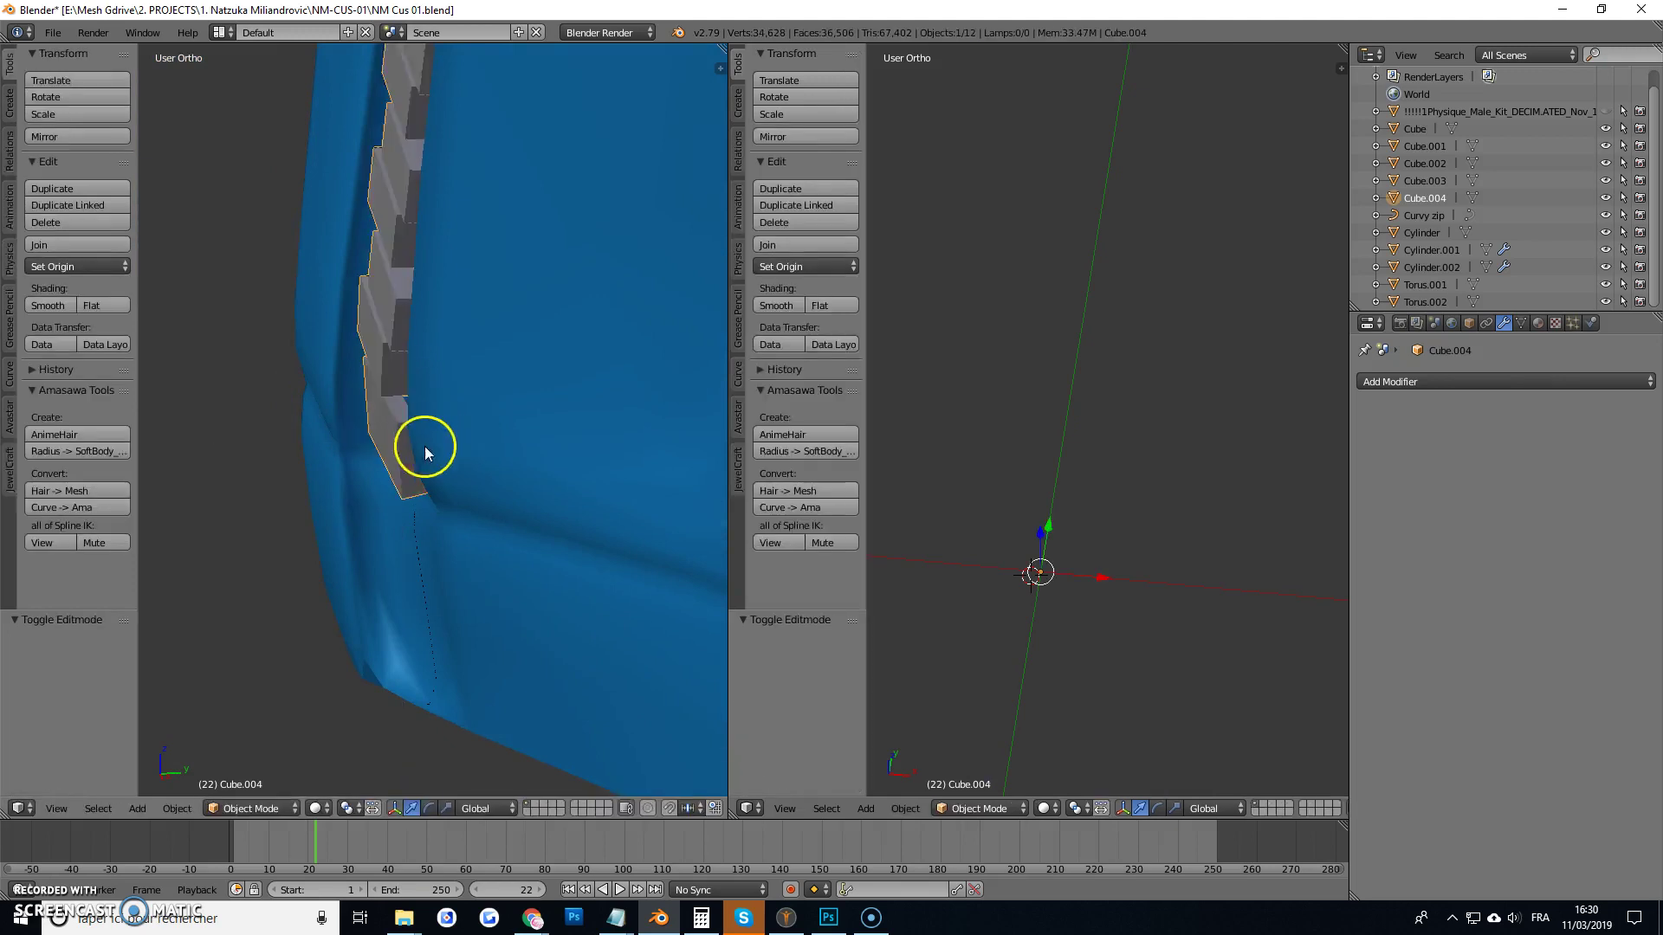
pyautogui.press('Tab')
pyautogui.scroll(-5, 401, 453)
pyautogui.moveTo(401, 453); pyautogui.dragTo(392, 496, button='middle')
pyautogui.scroll(5, 428, 106)
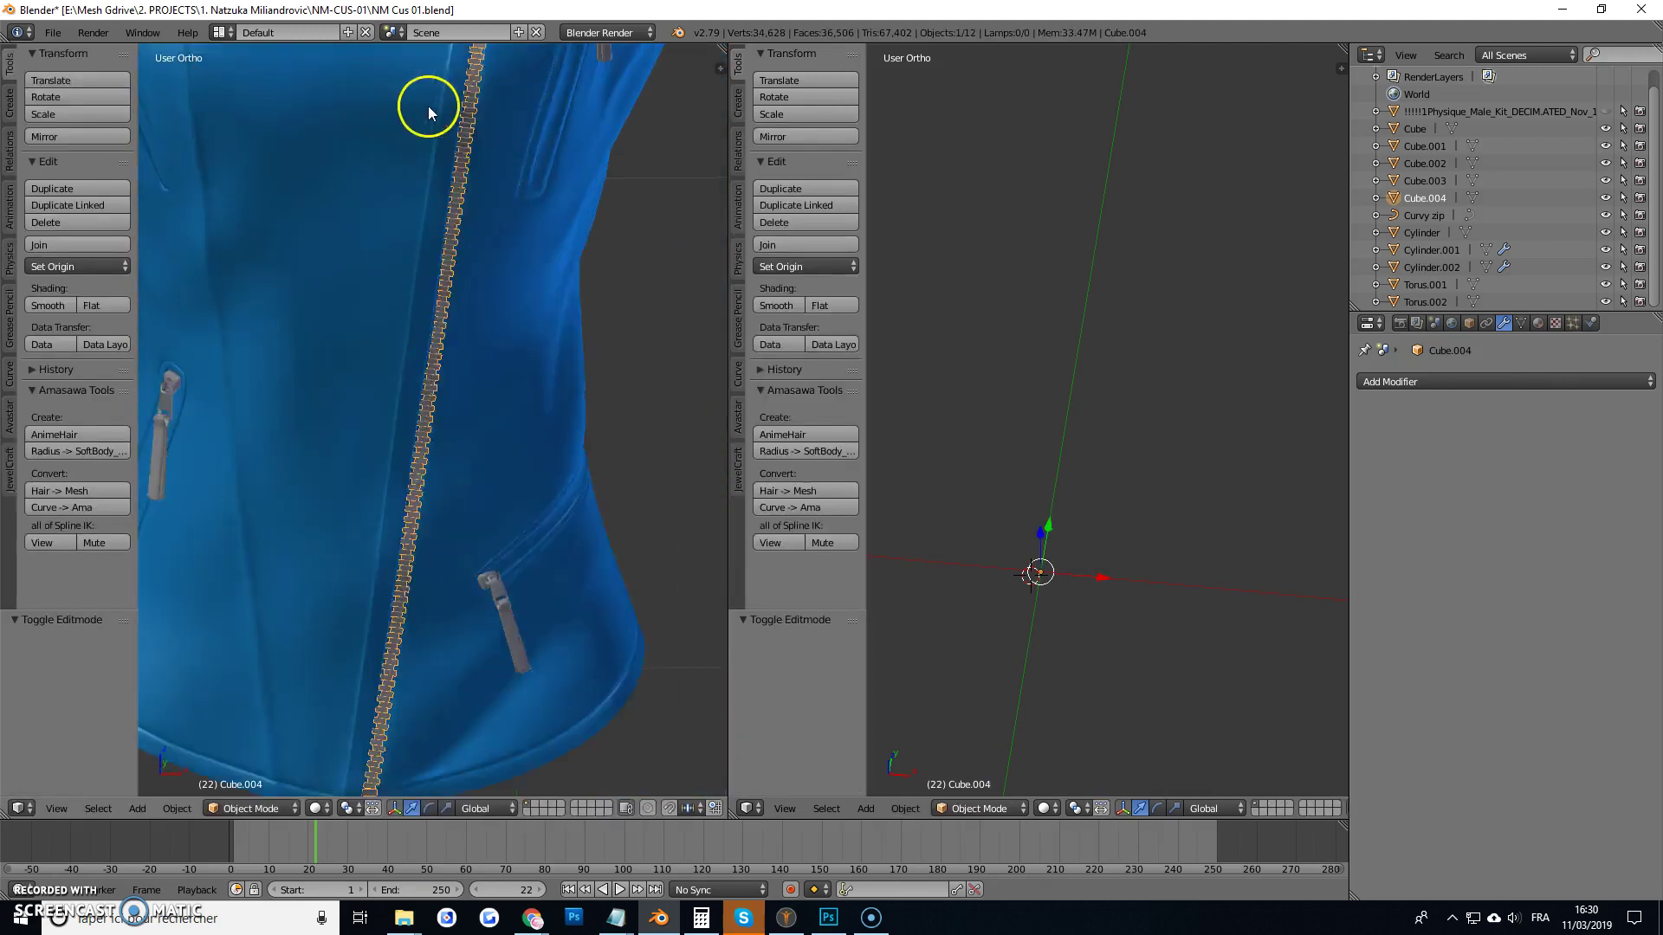
pyautogui.scroll(-4, 419, 373)
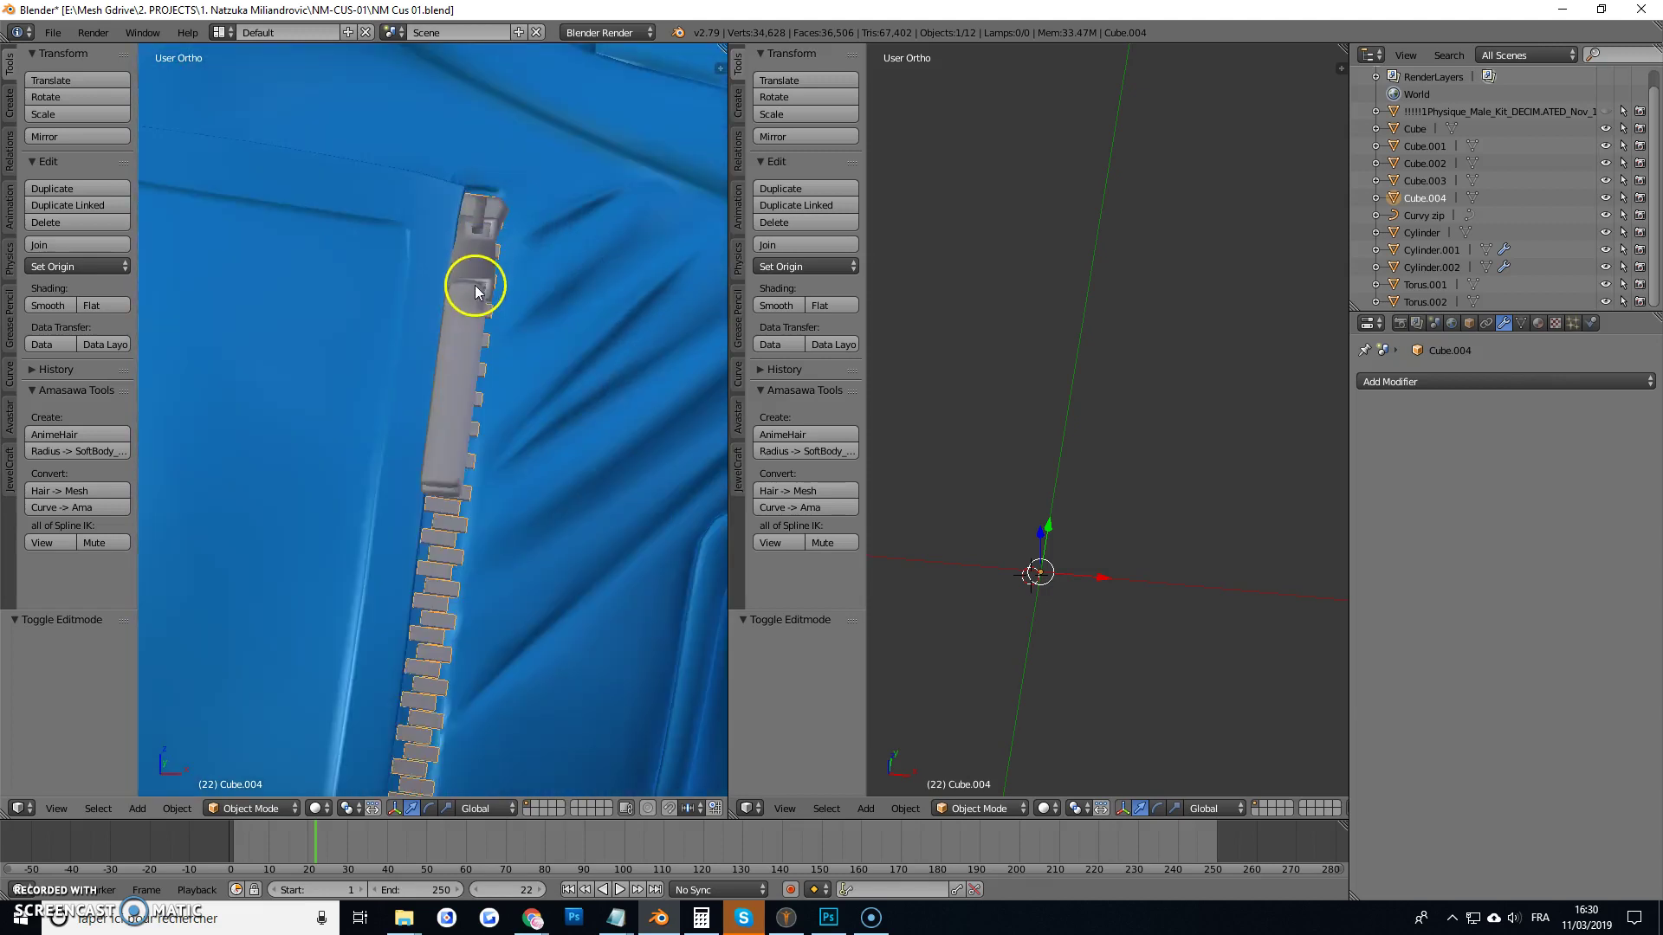